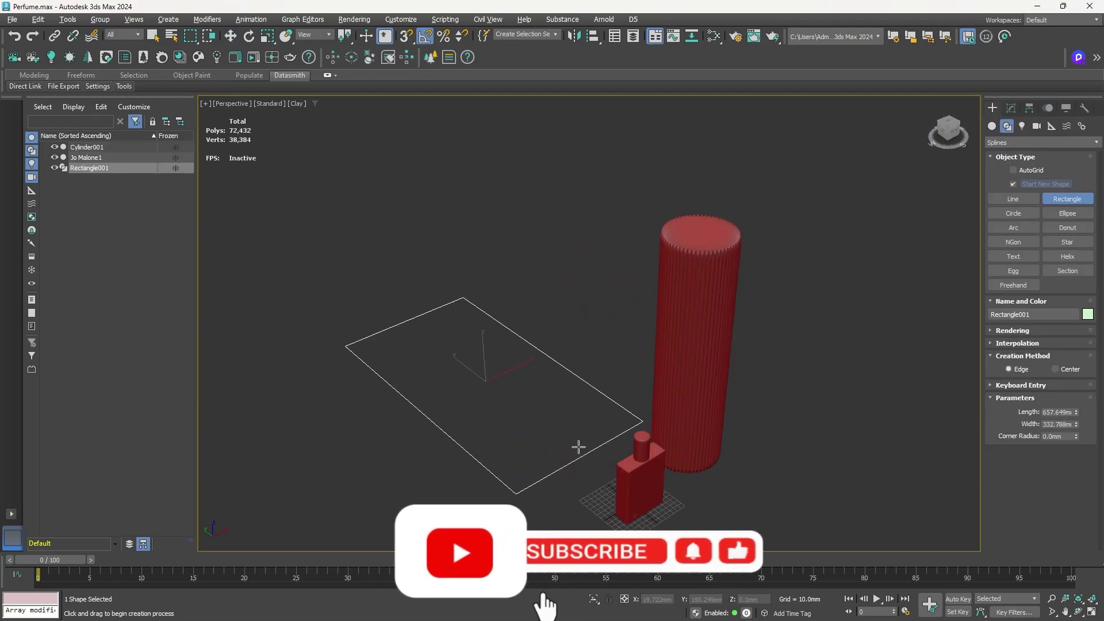
Convert the drawn rectangle to an editable spline and change all its vertices to the Corner type.
{"action": "right_click", "coordinate": [578, 446]}
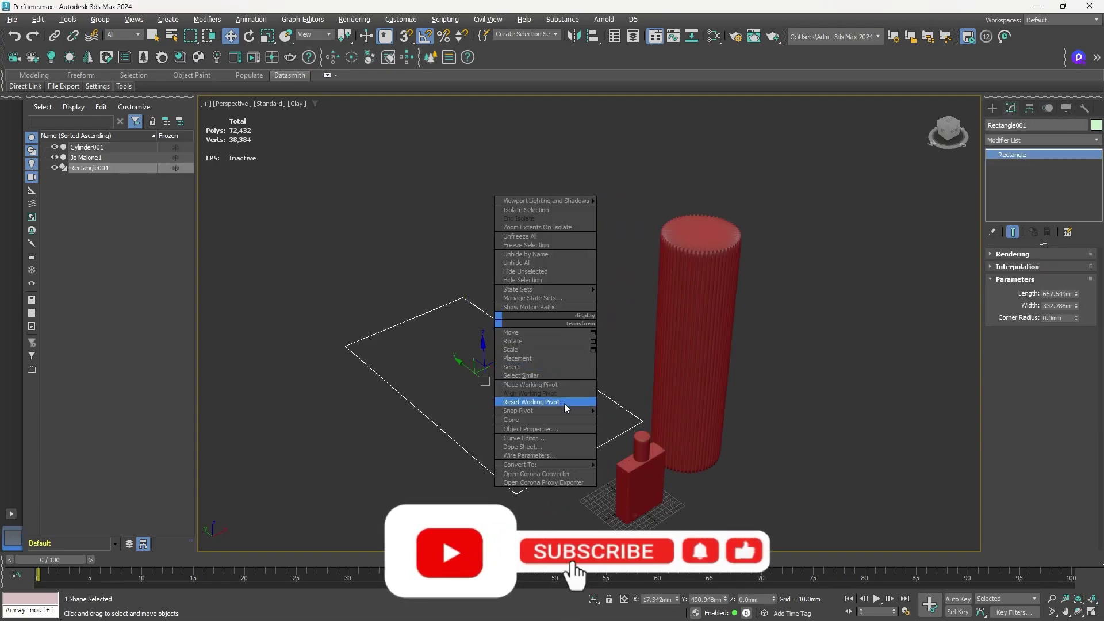
{"action": "left_click", "coordinate": [567, 401]}
{"action": "right_click", "coordinate": [568, 321]}
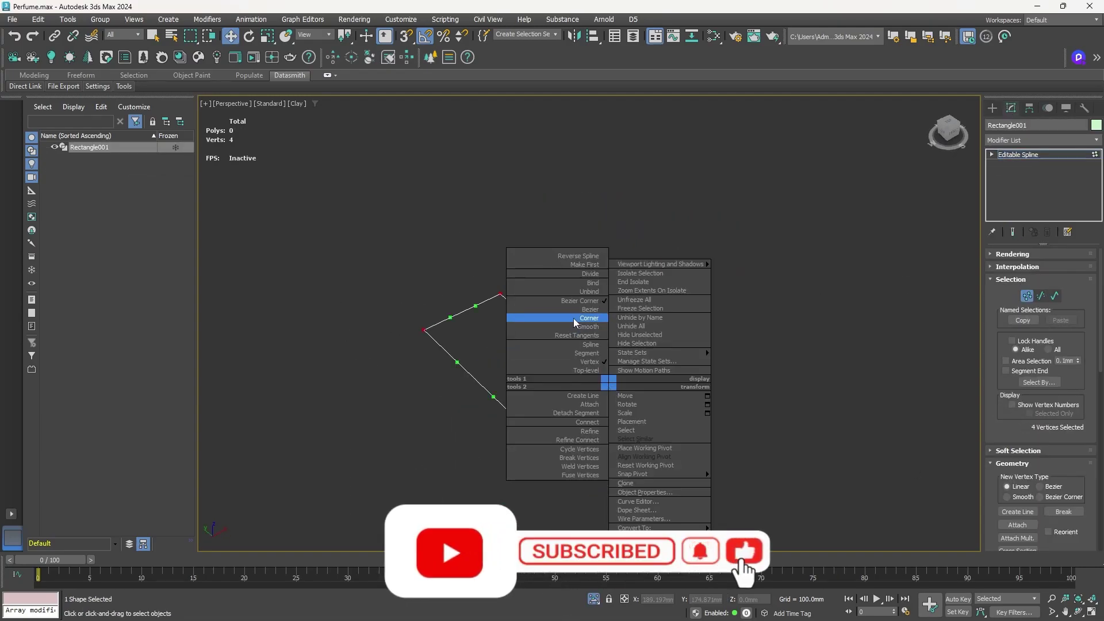
{"action": "left_click", "coordinate": [576, 321]}
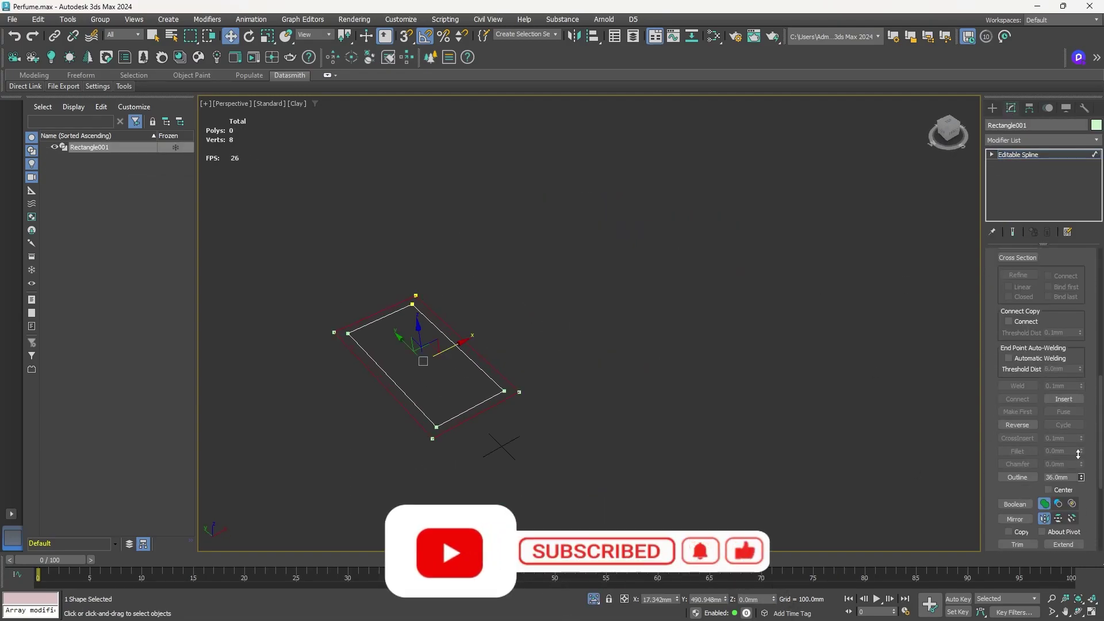
Extrude the outlined rectangle by 17 mm and rotate the resulting frame upright.
{"action": "left_click", "coordinate": [1021, 141]}
{"action": "type", "text": "extrude"}
{"action": "key", "text": "Return"}
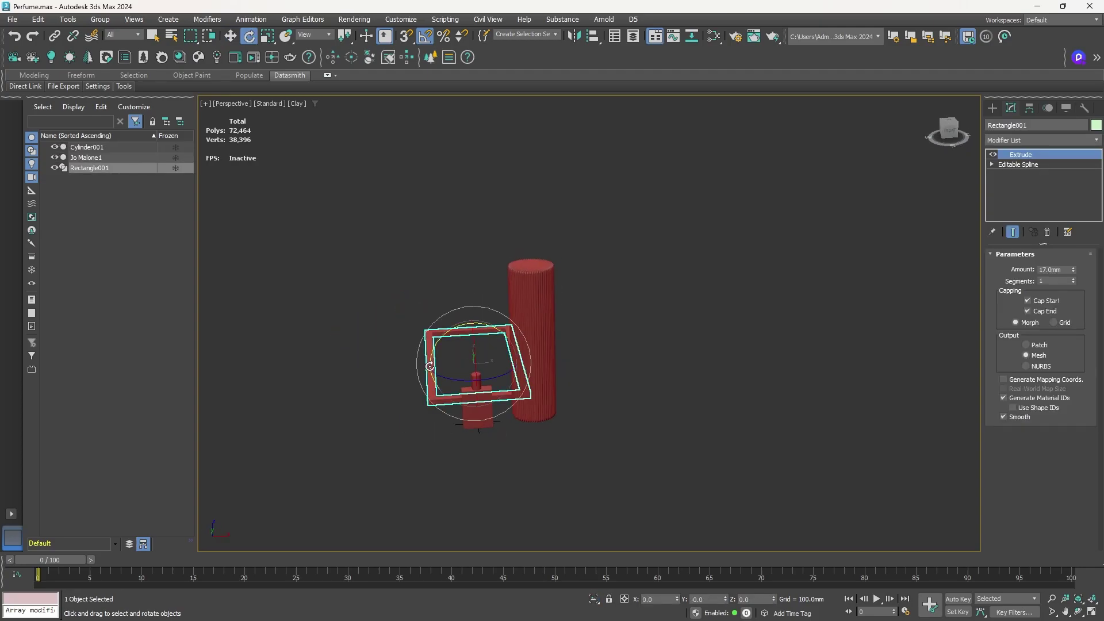
{"action": "left_click_drag", "start_coordinate": [466, 414], "coordinate": [464, 389]}
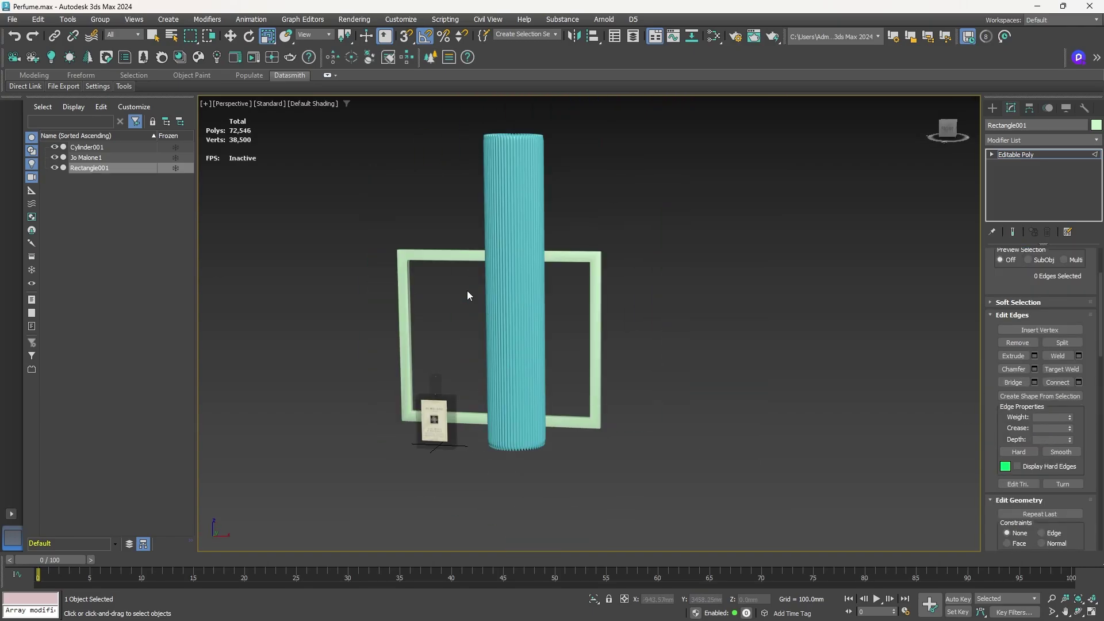
{"action": "left_click", "coordinate": [147, 147]}
{"action": "left_click", "coordinate": [63, 86]}
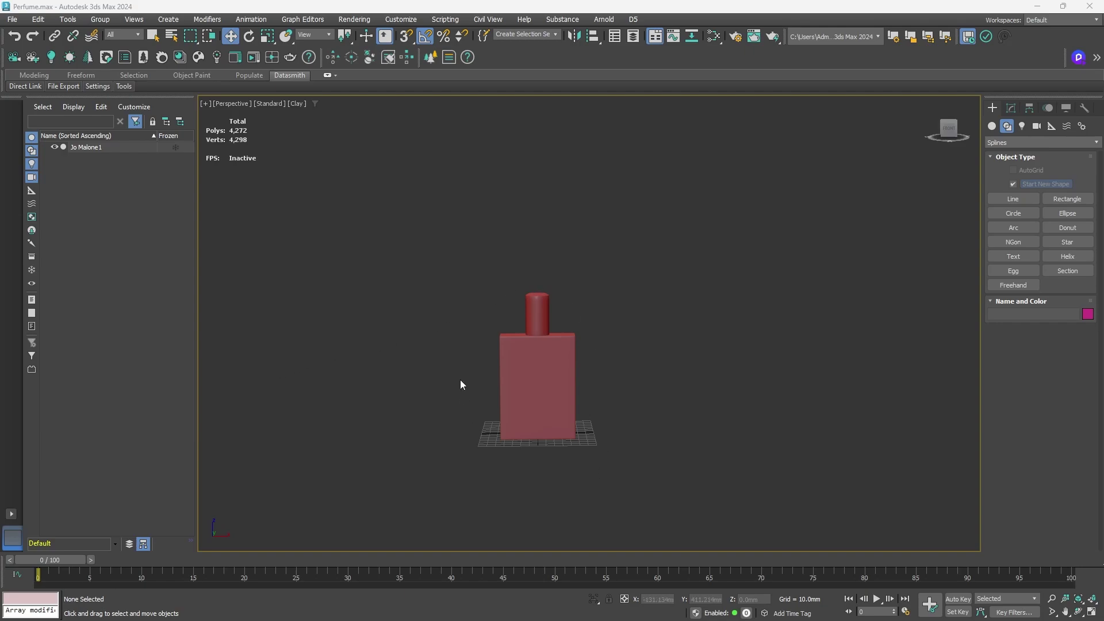
Show the perfume bottle in Default Shading and examine its label and materials up close.
{"action": "left_click", "coordinate": [298, 105]}
{"action": "left_click", "coordinate": [302, 118]}
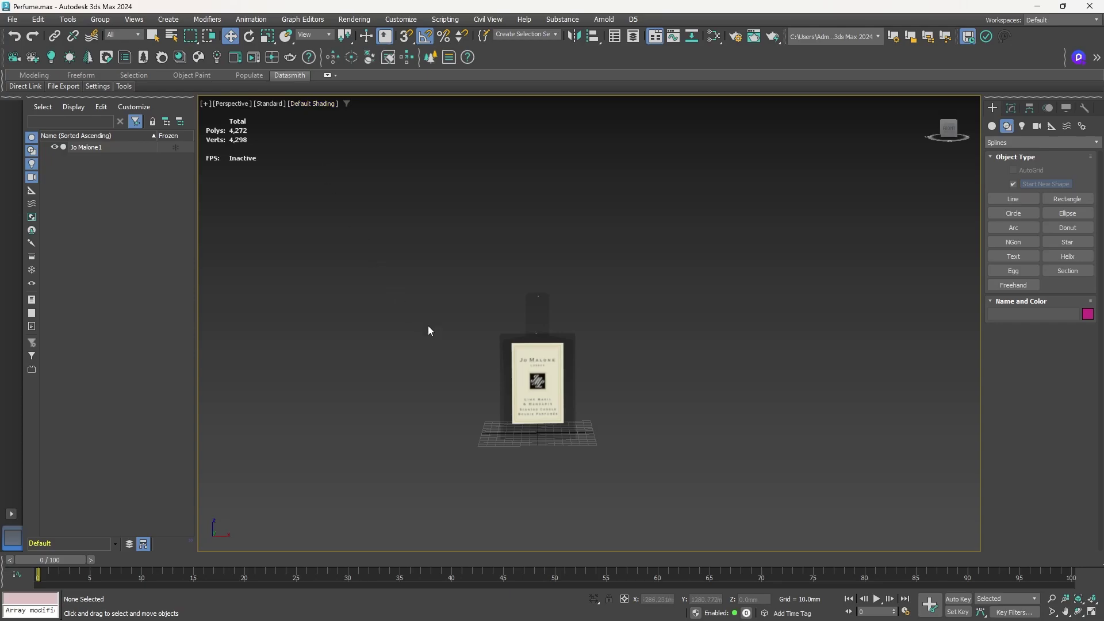
{"action": "scroll", "coordinate": [562, 405], "scroll_direction": "up", "scroll_amount": 5}
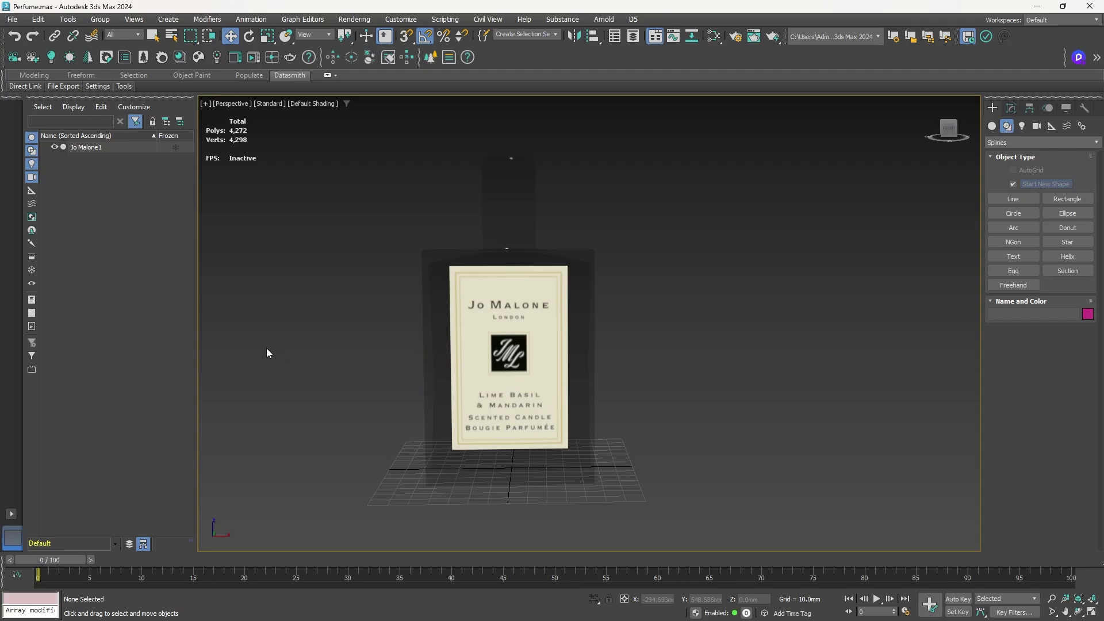
Switch to PureRef, examine the collection of perfume product reference images, and return to 3ds Max.
{"action": "key", "text": "alt+Tab"}
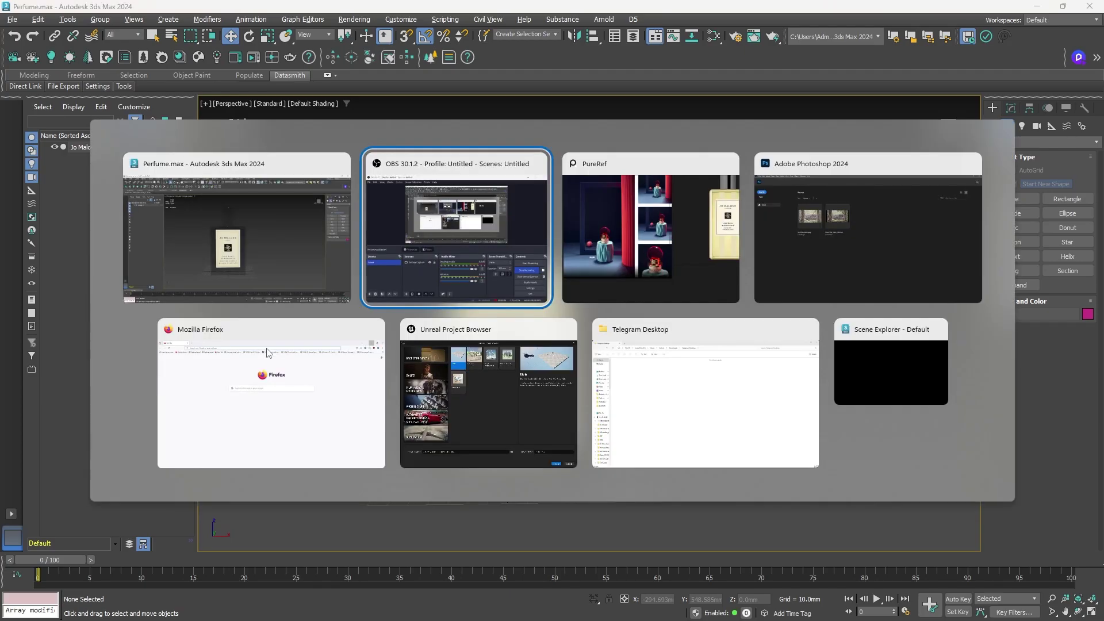
{"action": "key", "text": "alt+Tab"}
{"action": "key", "text": "Escape"}
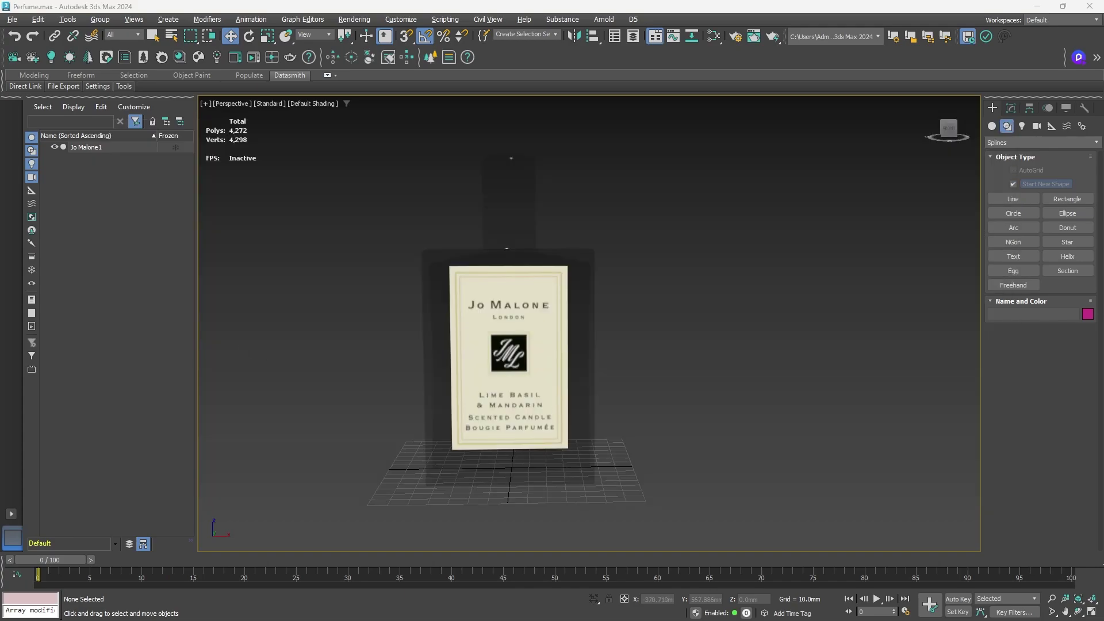
{"action": "key", "text": "alt+Tab"}
{"action": "scroll", "coordinate": [362, 261], "scroll_direction": "down", "scroll_amount": 3}
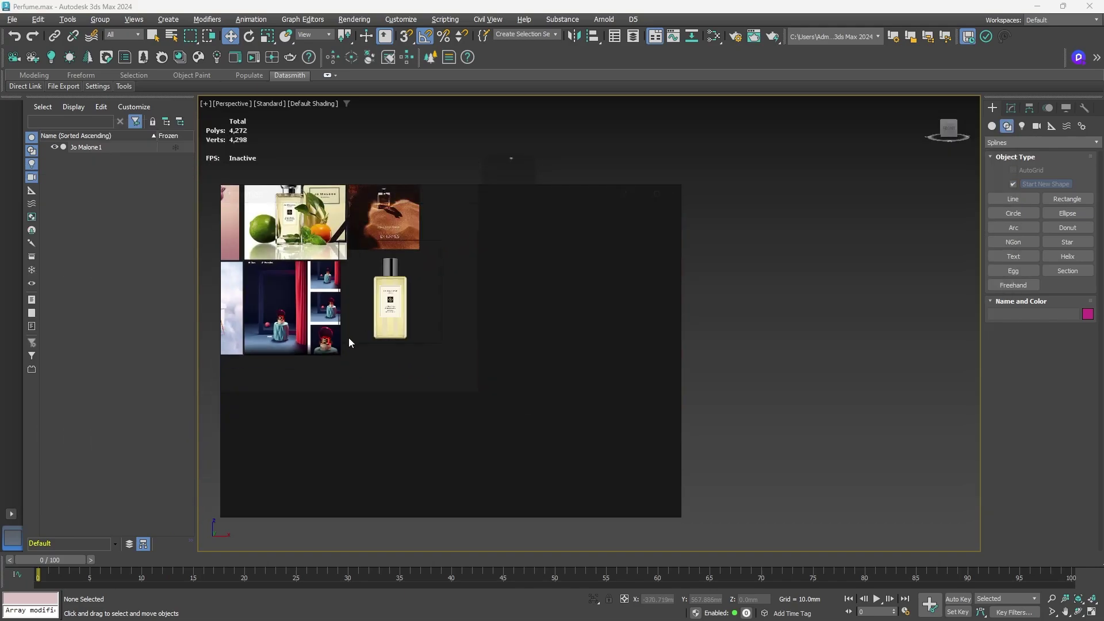
{"action": "left_click_drag", "start_coordinate": [349, 337], "coordinate": [396, 347]}
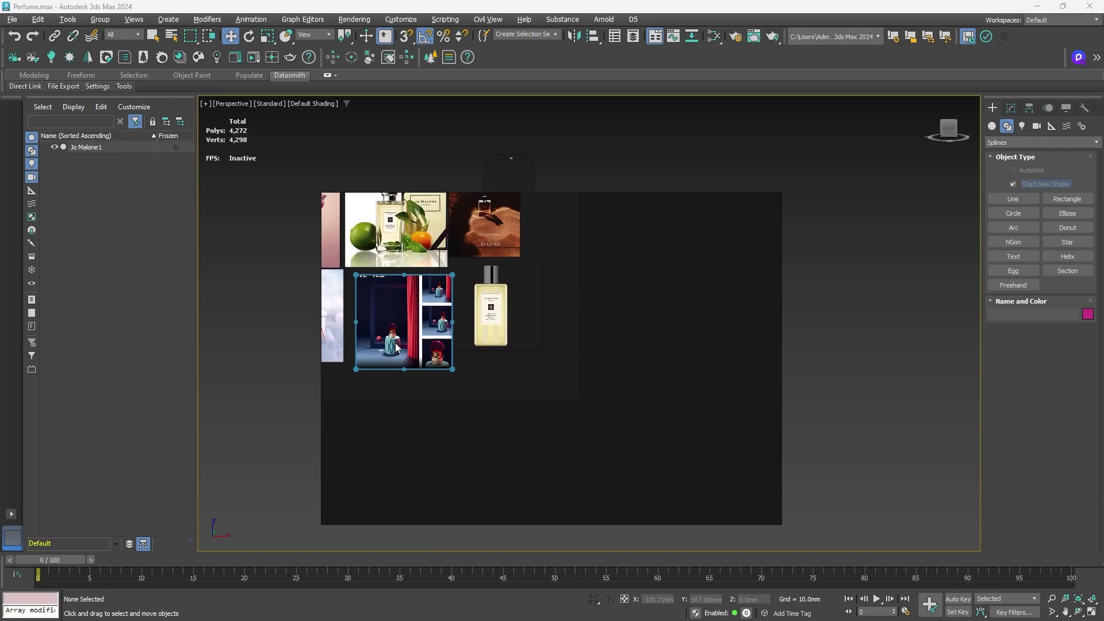
{"action": "middle_click_drag", "start_coordinate": [475, 370], "coordinate": [632, 470]}
{"action": "scroll", "coordinate": [582, 410], "scroll_direction": "down", "scroll_amount": 3}
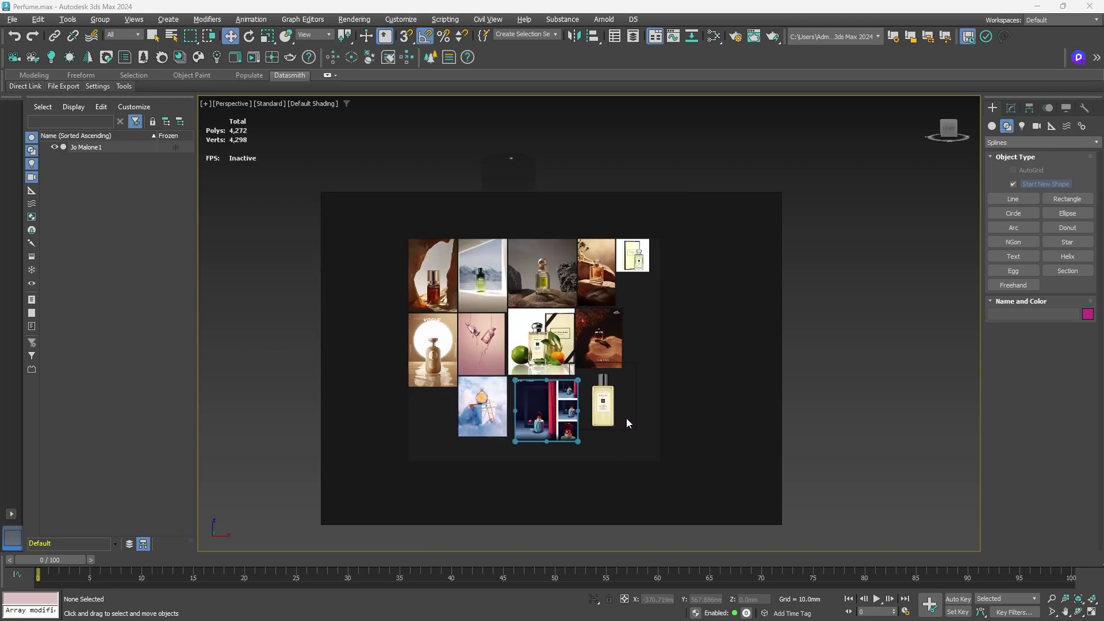
{"action": "key", "text": "alt+Tab"}
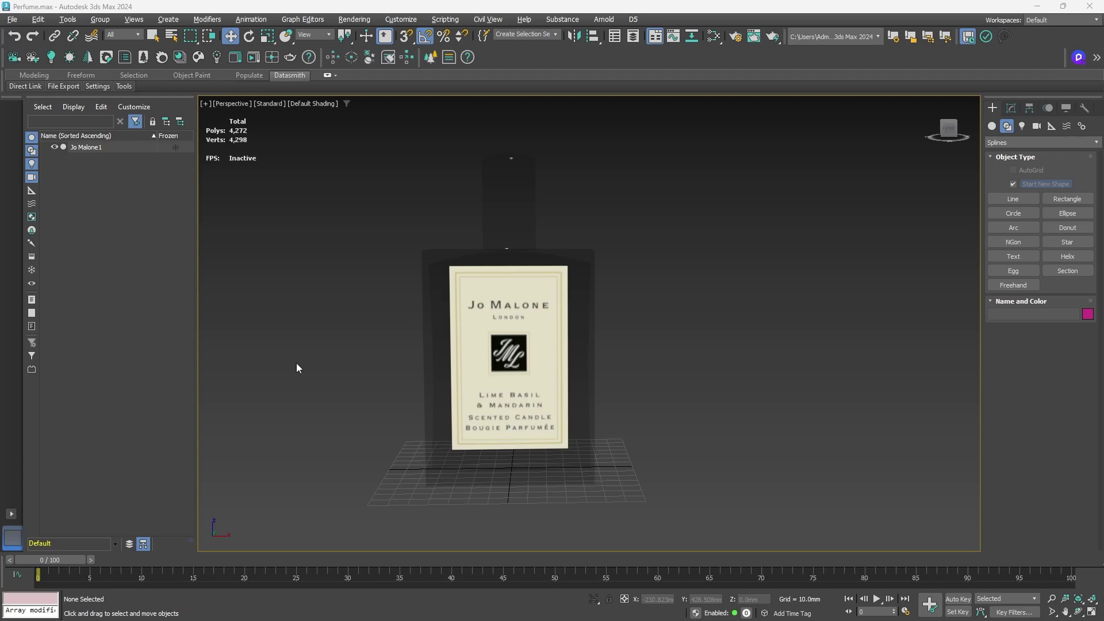
Set the viewport shading to Clay and create a cylinder about 70 mm in radius and 494 mm high beside the bottle.
{"action": "left_click", "coordinate": [313, 104]}
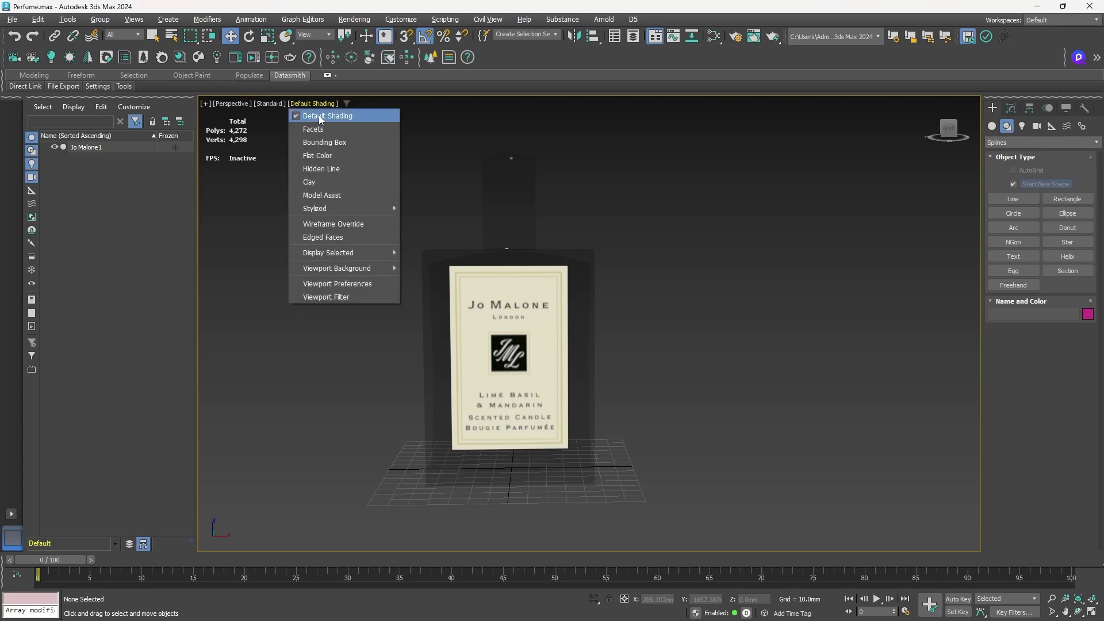
{"action": "left_click", "coordinate": [319, 179]}
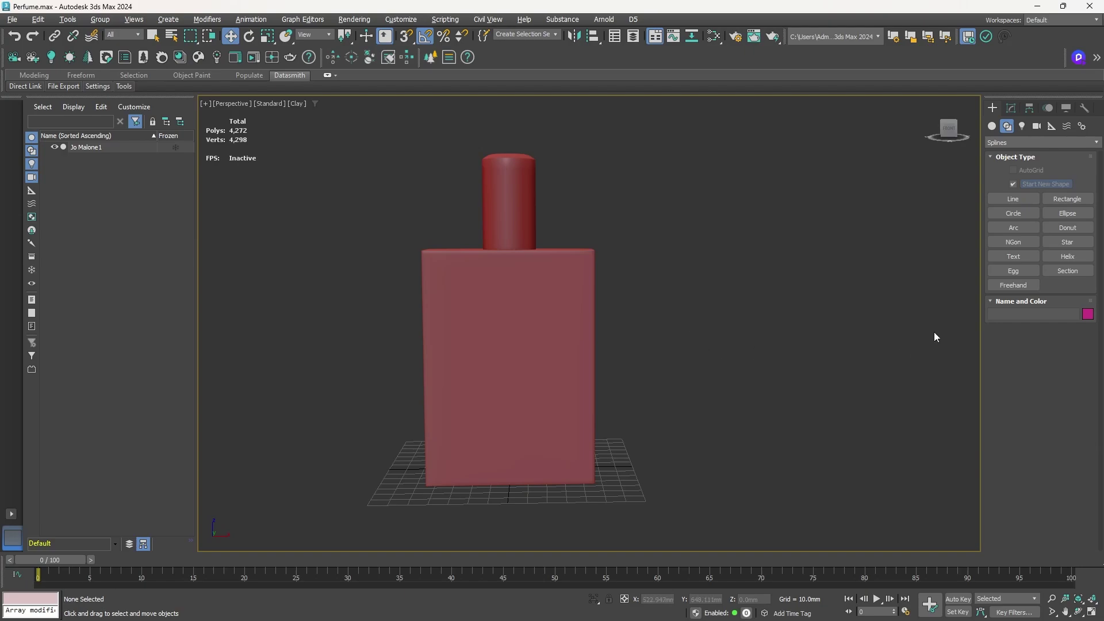
{"action": "left_click", "coordinate": [990, 127]}
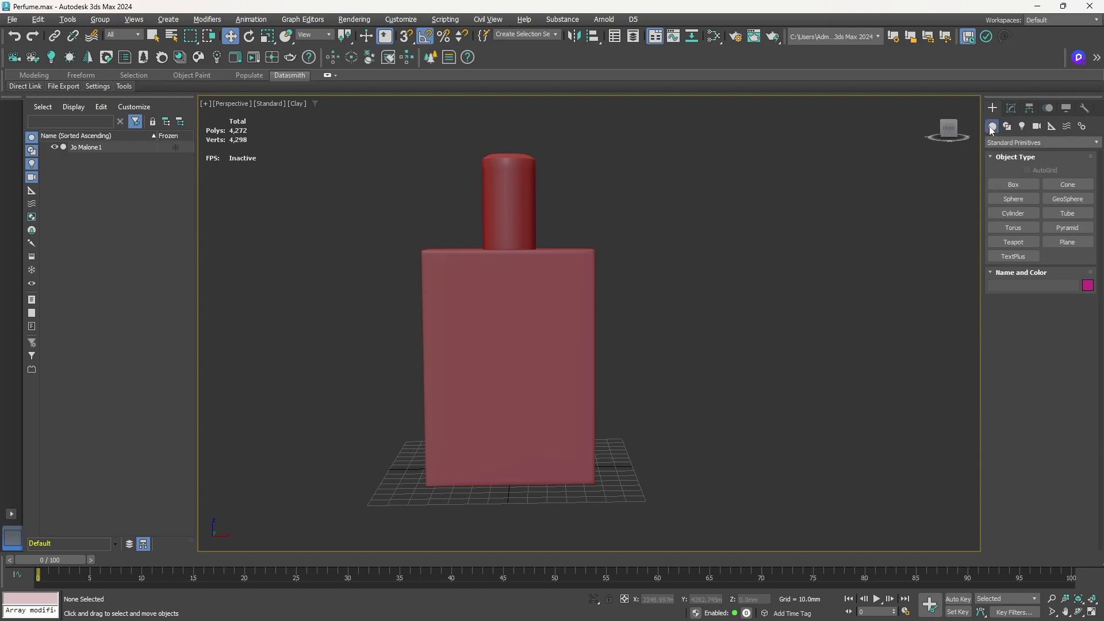
{"action": "left_click", "coordinate": [1012, 213]}
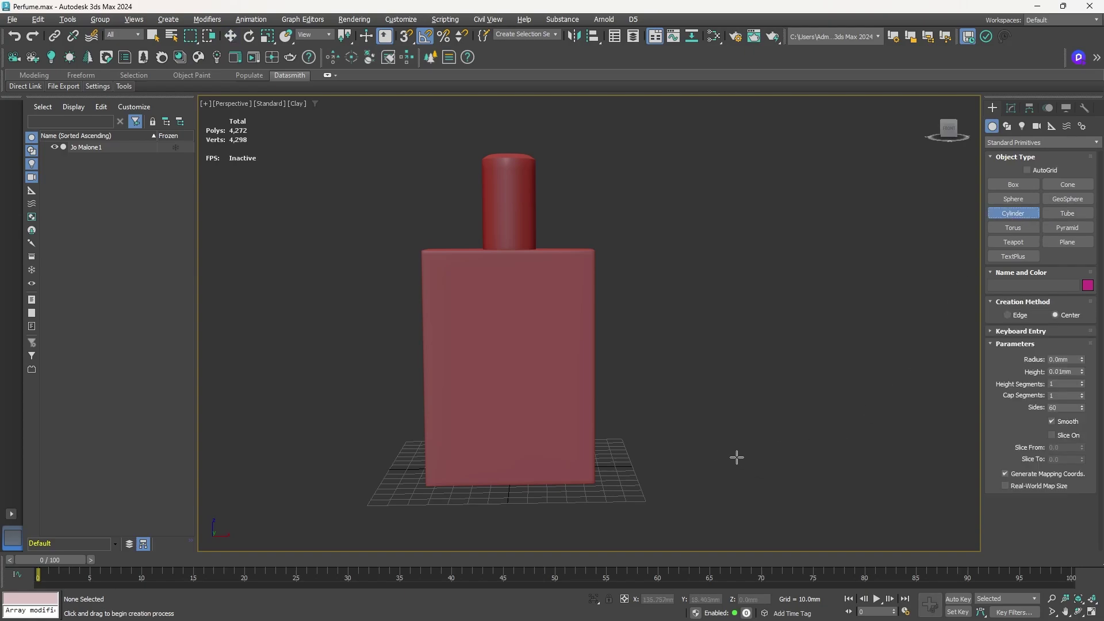
{"action": "scroll", "coordinate": [741, 460], "scroll_direction": "down", "scroll_amount": 3}
{"action": "mouse_move", "coordinate": [504, 458]}
{"action": "left_mouse_down"}
{"action": "mouse_move", "coordinate": [519, 480]}
{"action": "mouse_move", "coordinate": [512, 462]}
{"action": "left_mouse_up"}
{"action": "left_click", "coordinate": [519, 86]}
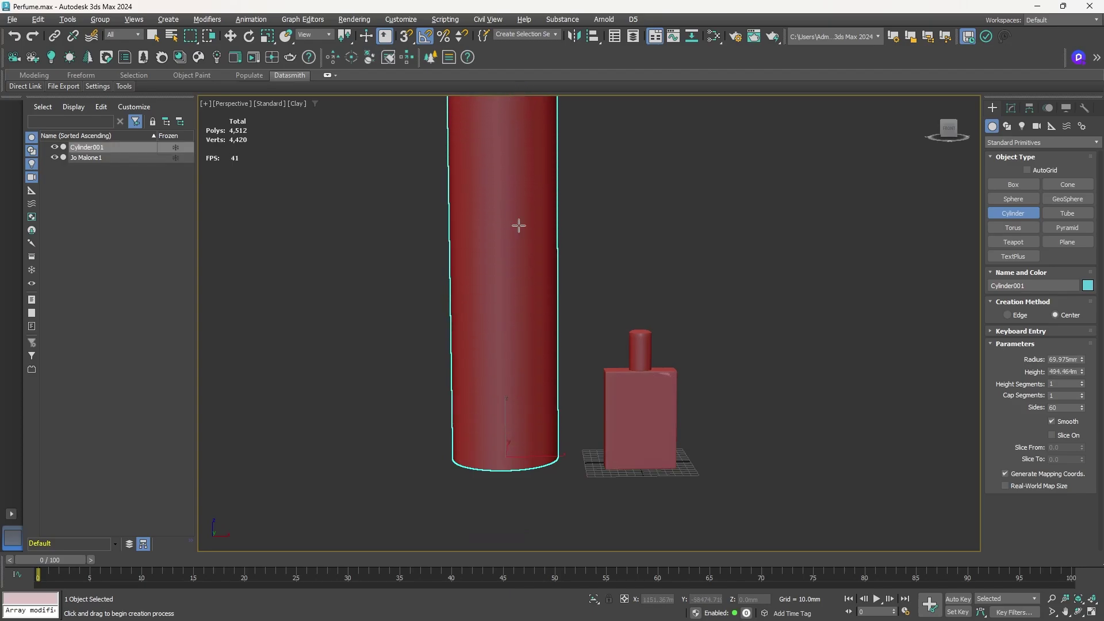
Move the cylinder along X past the bottle to about 182 mm and display edged faces in the viewport.
{"action": "scroll", "coordinate": [525, 296], "scroll_direction": "down", "scroll_amount": 4}
{"action": "scroll", "coordinate": [525, 296], "scroll_direction": "up", "scroll_amount": 2}
{"action": "key", "text": "w"}
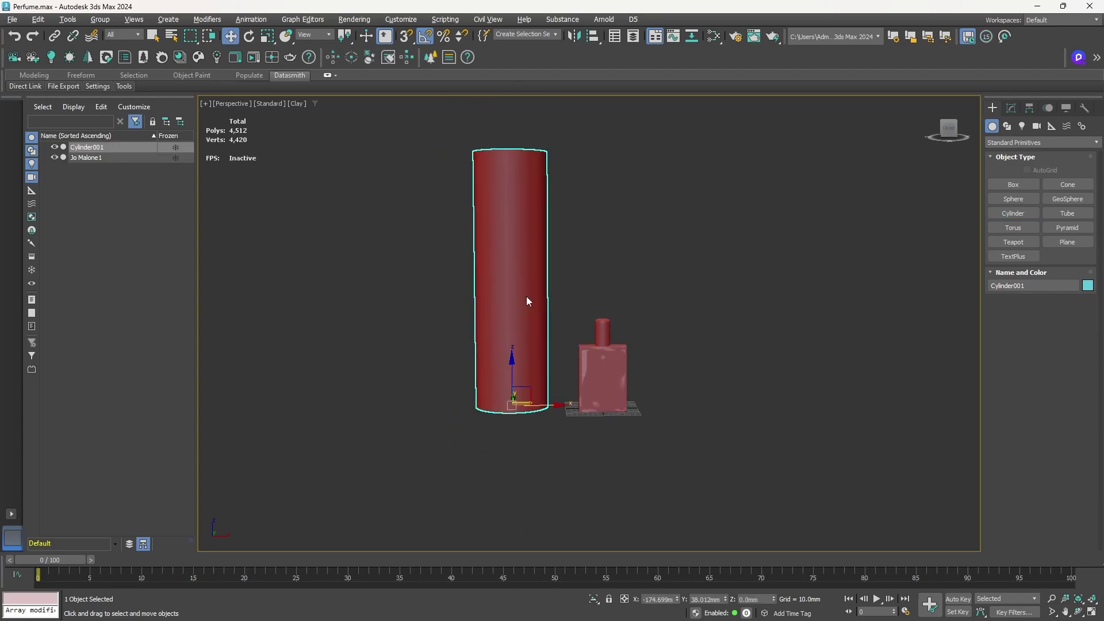
{"action": "left_click_drag", "start_coordinate": [557, 404], "coordinate": [731, 404]}
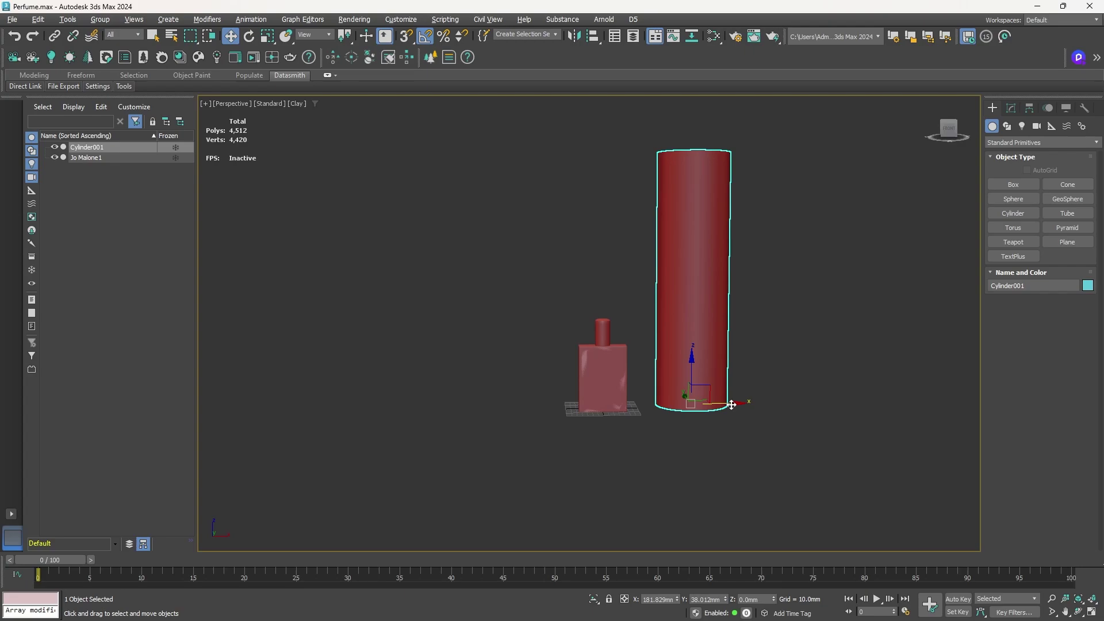
{"action": "middle_click_drag", "start_coordinate": [615, 306], "coordinate": [605, 317], "text": "alt"}
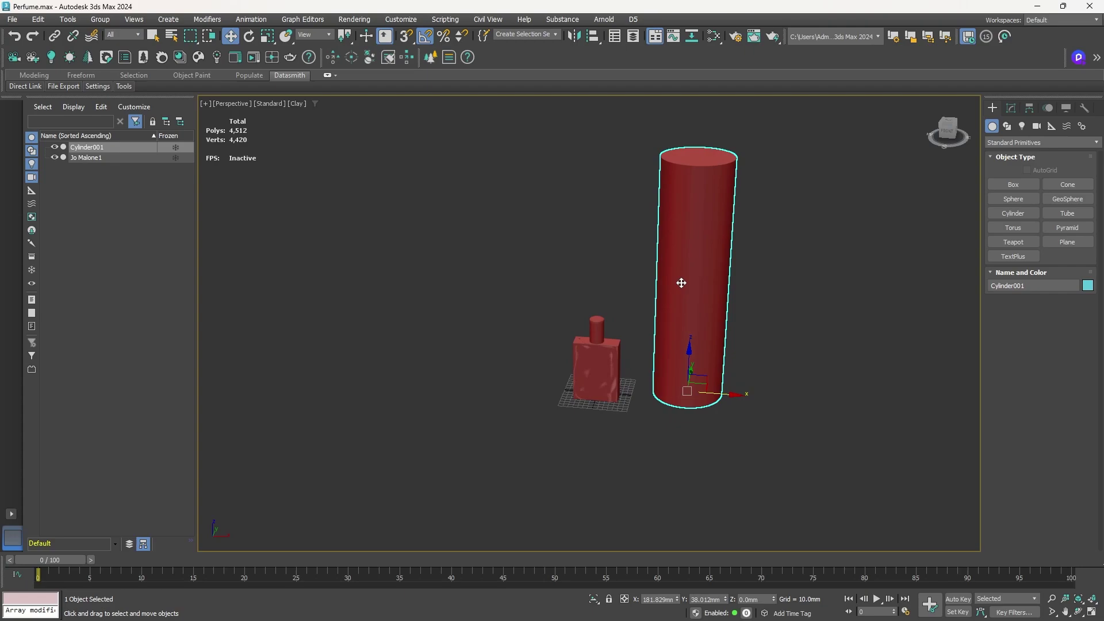
{"action": "key", "text": "F4"}
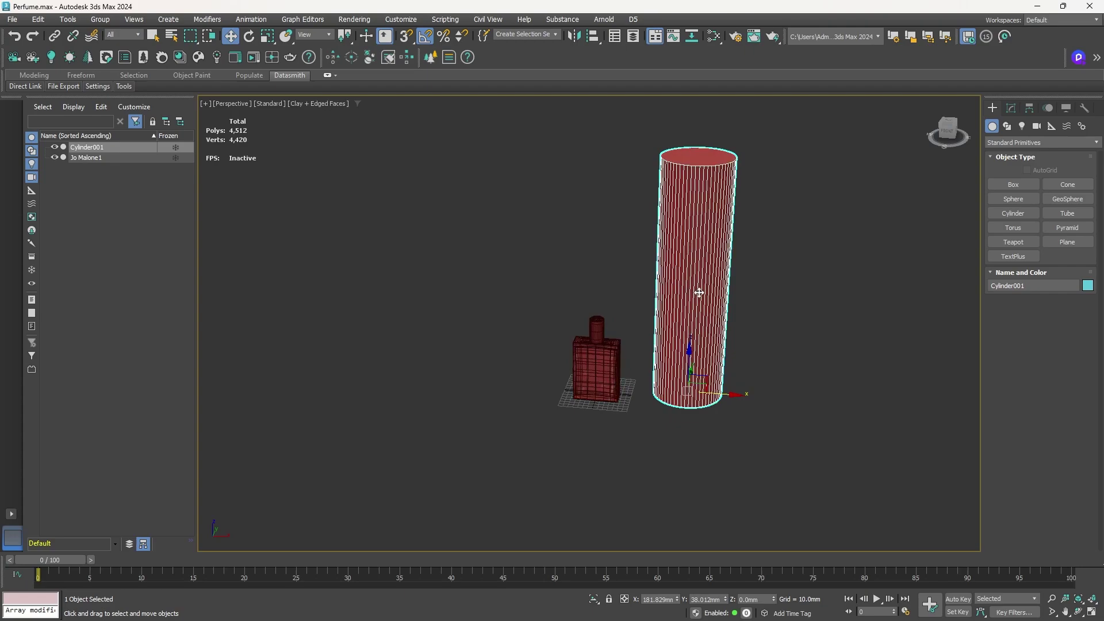
Try 32 sides on the cylinder and set its number of sides back to 60.
{"action": "left_click", "coordinate": [1010, 108]}
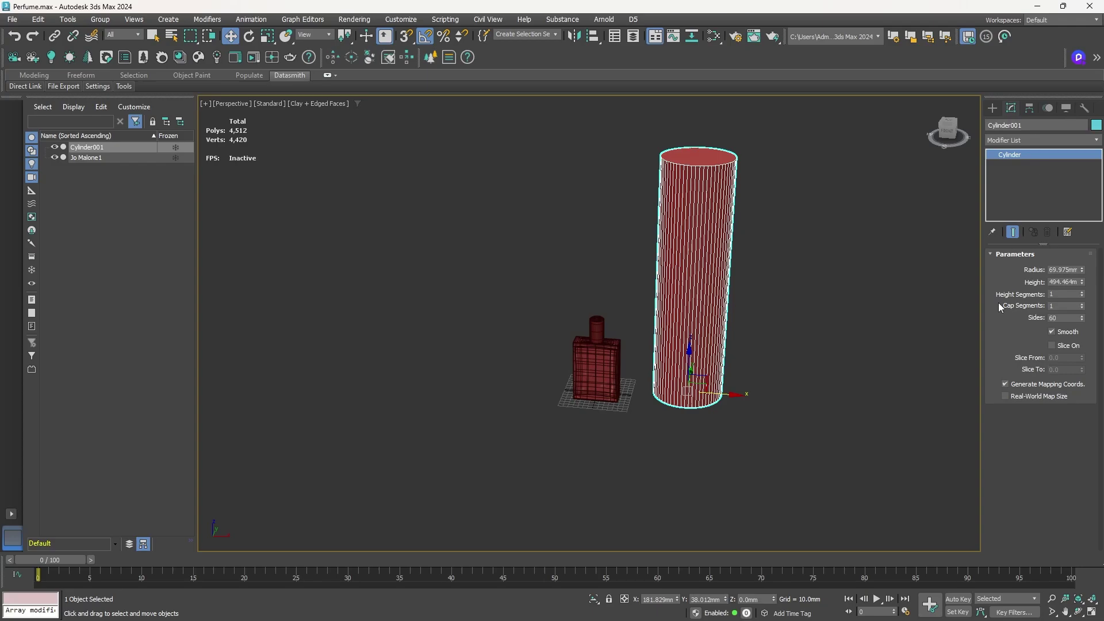
{"action": "right_click", "coordinate": [1082, 320]}
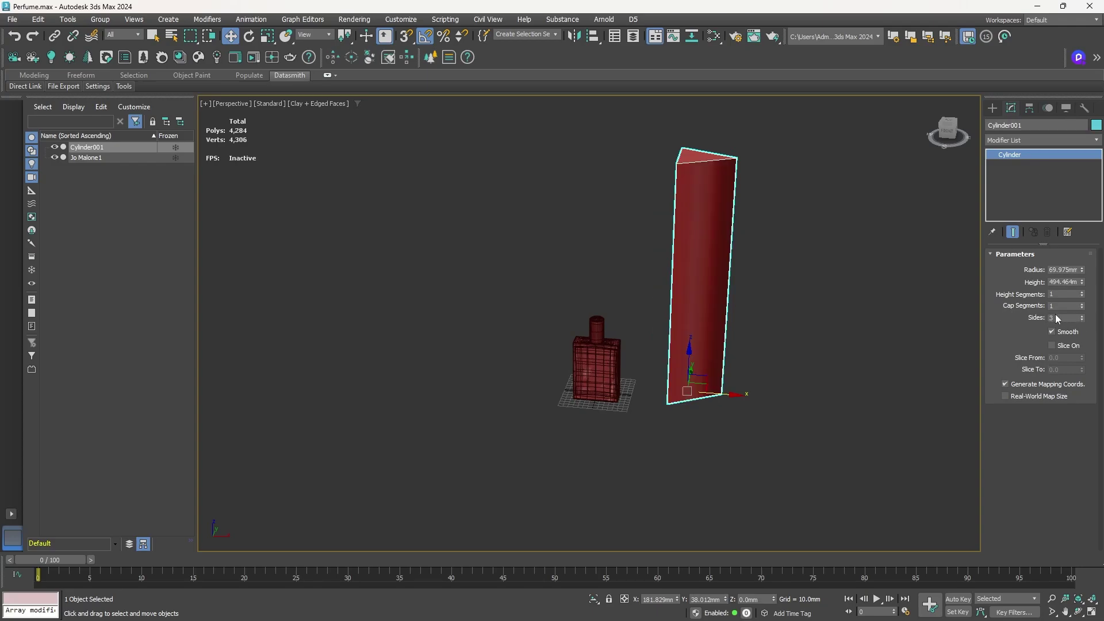
{"action": "left_click", "coordinate": [1056, 317]}
{"action": "type", "text": "32"}
{"action": "key", "text": "Return"}
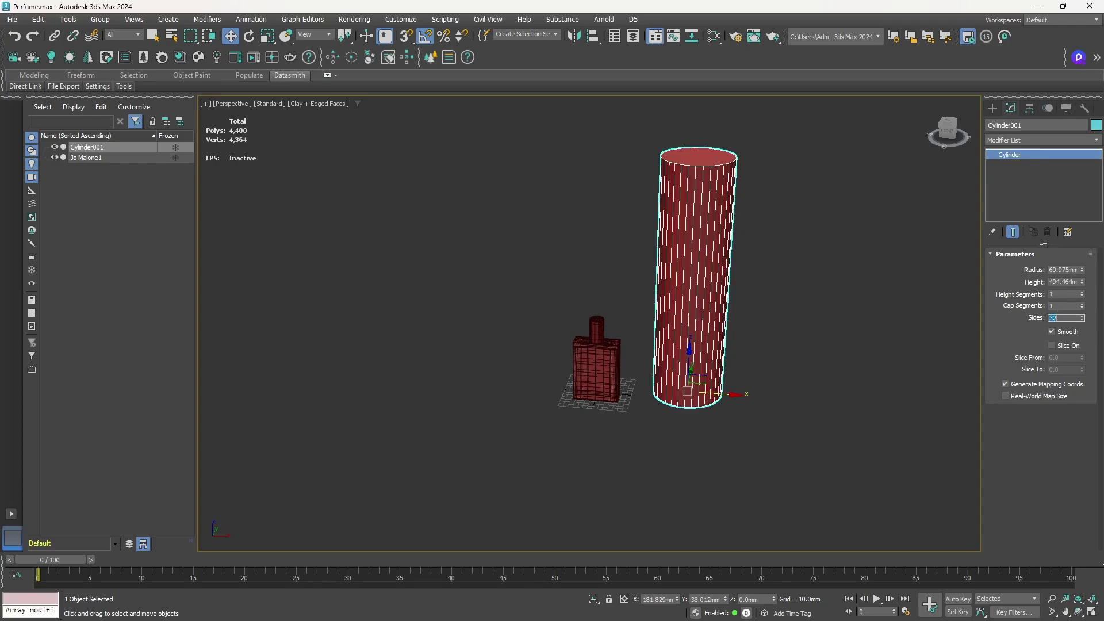
{"action": "type", "text": "60"}
{"action": "key", "text": "Return"}
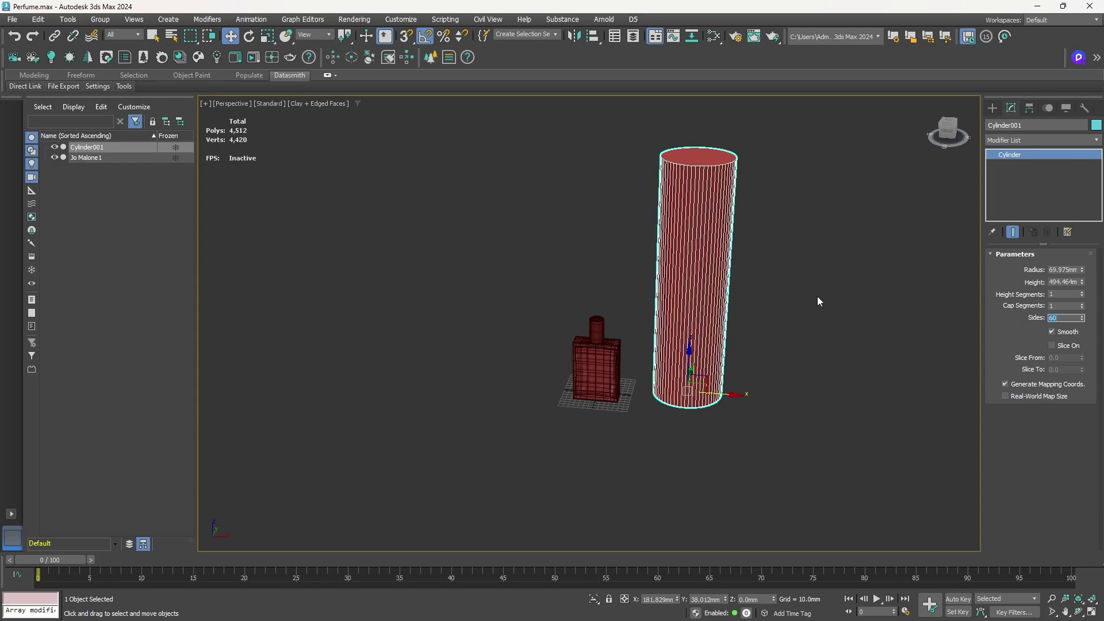
Convert the cylinder to an Editable Poly.
{"action": "right_click", "coordinate": [689, 223]}
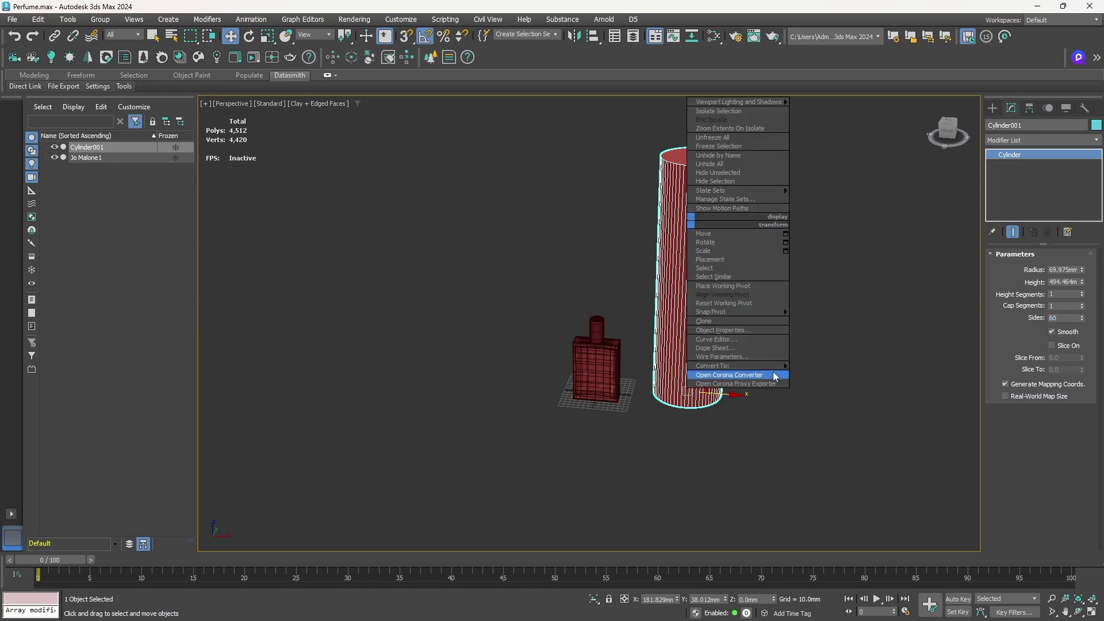
{"action": "mouse_move", "coordinate": [770, 365]}
{"action": "left_click", "coordinate": [826, 374]}
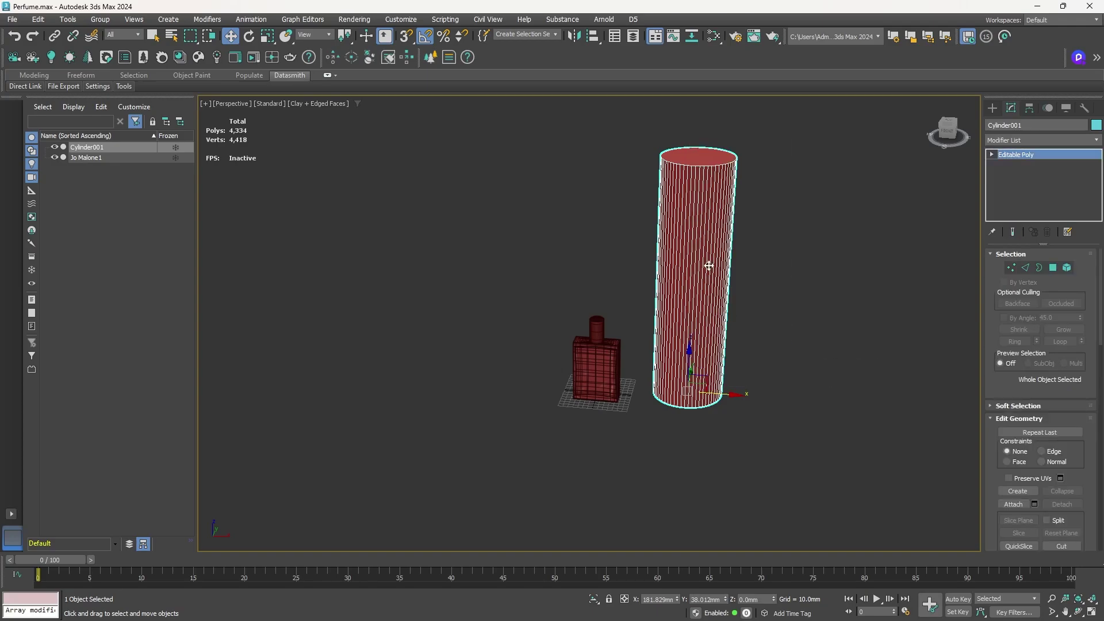
Extrude all 60 vertical edges of the cylinder inward, with a height of about -3.17 mm and a width of about 1.829 mm.
{"action": "scroll", "coordinate": [711, 239], "scroll_direction": "up", "scroll_amount": 4}
{"action": "scroll", "coordinate": [712, 239], "scroll_direction": "down", "scroll_amount": 2}
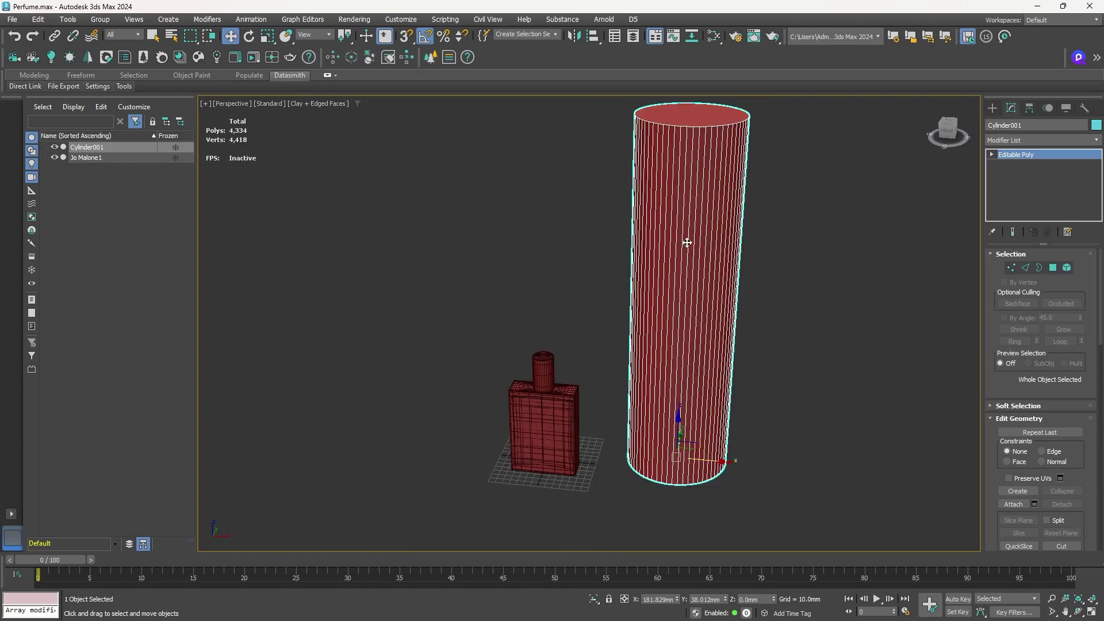
{"action": "key", "text": "2"}
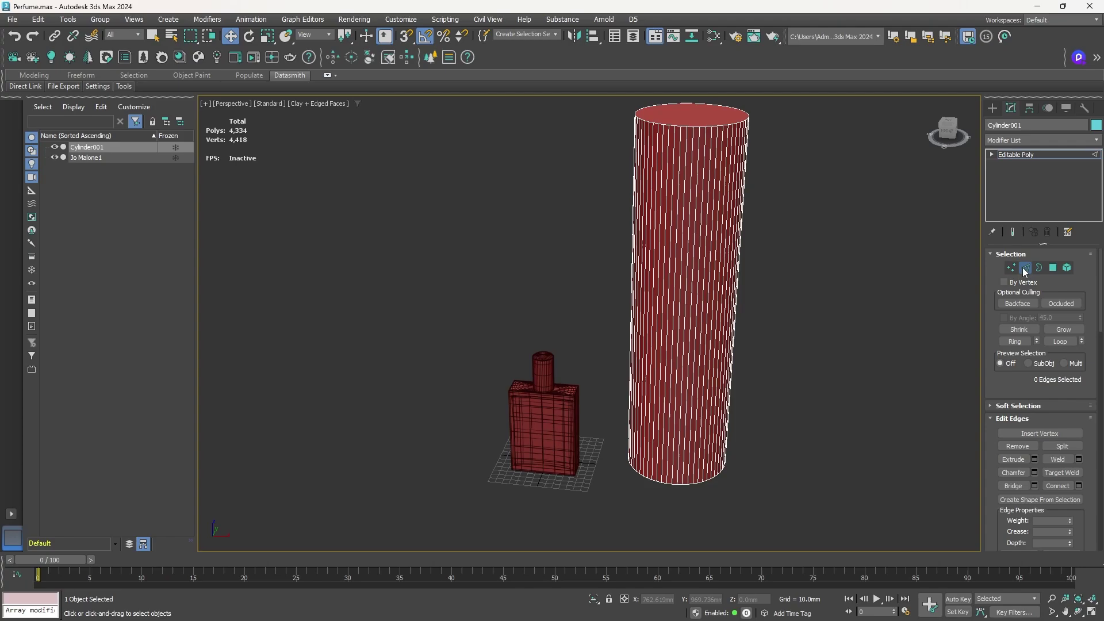
{"action": "left_click_drag", "start_coordinate": [596, 222], "coordinate": [844, 304]}
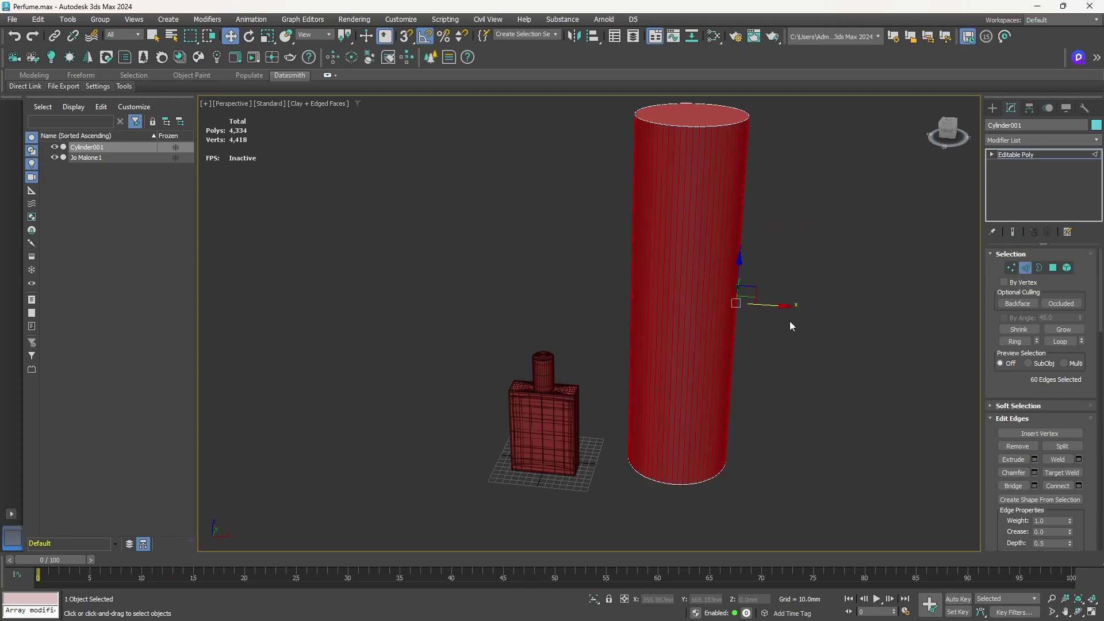
{"action": "left_click", "coordinate": [1034, 459]}
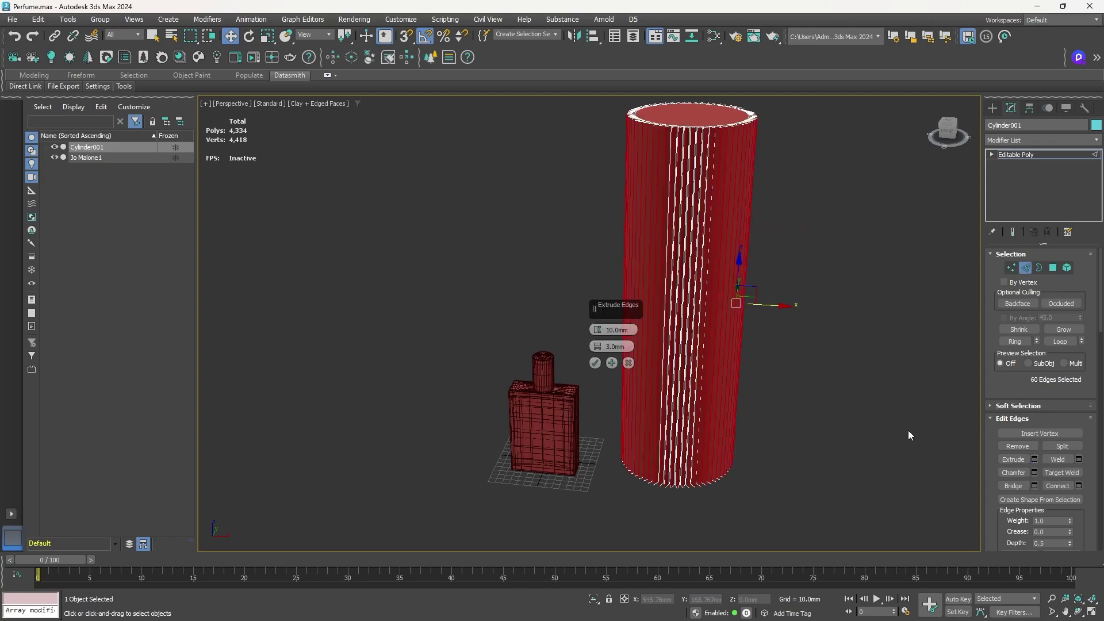
{"action": "right_click", "coordinate": [595, 347]}
{"action": "scroll", "coordinate": [655, 350], "scroll_direction": "up", "scroll_amount": 6}
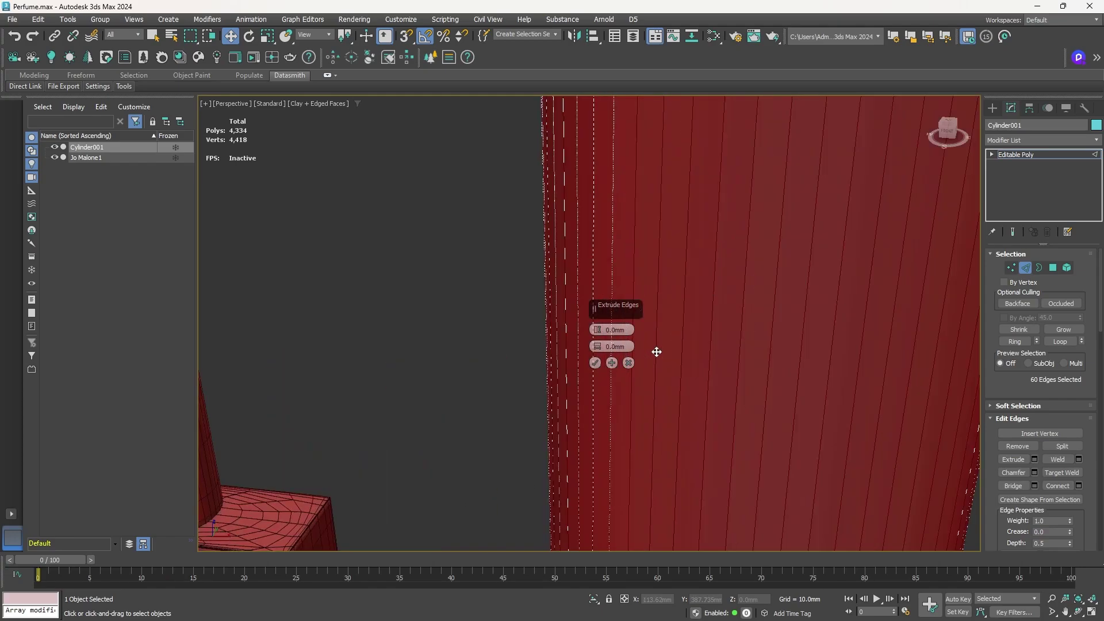
{"action": "mouse_move", "coordinate": [597, 345]}
{"action": "left_mouse_down"}
{"action": "mouse_move", "coordinate": [602, 303]}
{"action": "mouse_move", "coordinate": [596, 348]}
{"action": "left_mouse_up"}
{"action": "scroll", "coordinate": [604, 315], "scroll_direction": "down", "scroll_amount": 5}
{"action": "scroll", "coordinate": [671, 334], "scroll_direction": "up", "scroll_amount": 4}
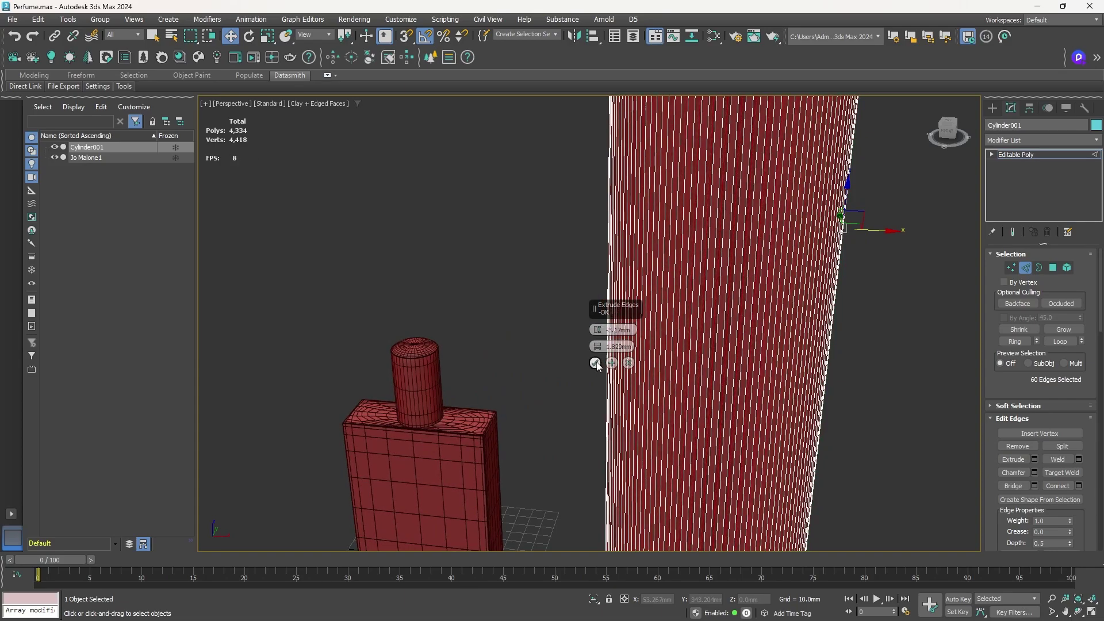
{"action": "left_click", "coordinate": [595, 363]}
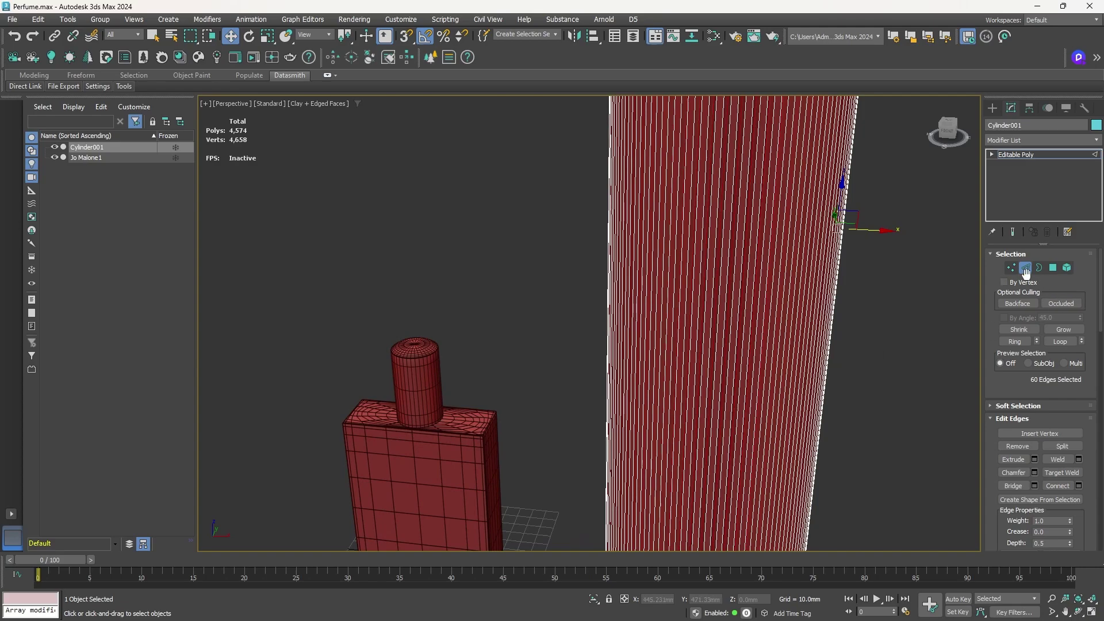
{"action": "key", "text": "6"}
{"action": "left_click", "coordinate": [905, 308]}
Hide the edged faces and examine the grooves along the column beside the bottle.
{"action": "scroll", "coordinate": [870, 316], "scroll_direction": "down", "scroll_amount": 3}
{"action": "scroll", "coordinate": [870, 316], "scroll_direction": "down", "scroll_amount": 5}
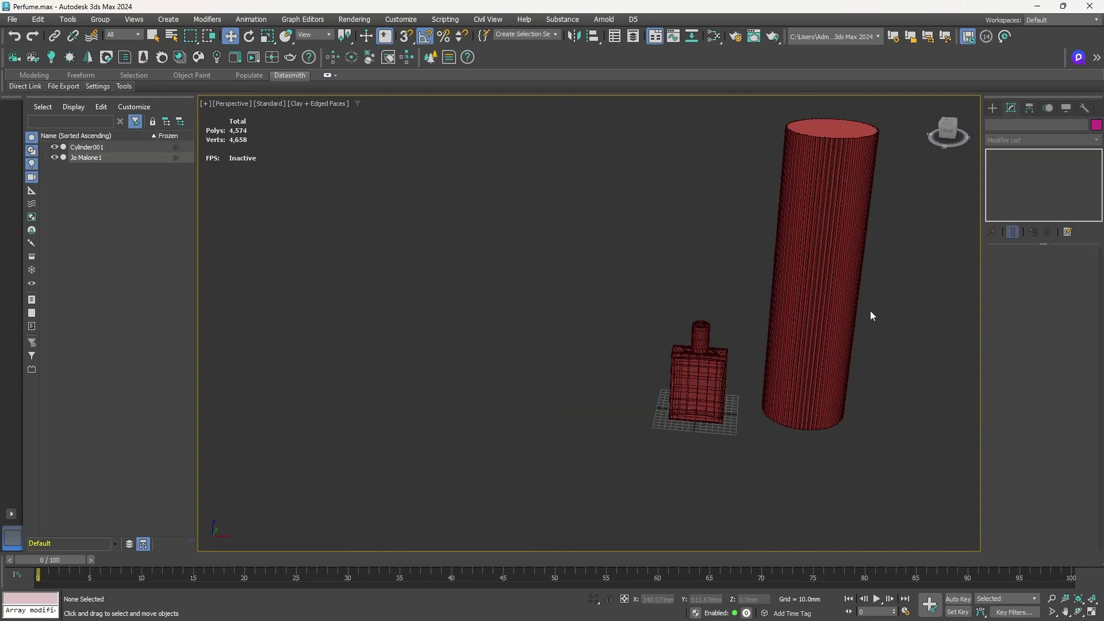
{"action": "middle_click_drag", "start_coordinate": [882, 305], "coordinate": [686, 351]}
{"action": "scroll", "coordinate": [686, 346], "scroll_direction": "up", "scroll_amount": 3}
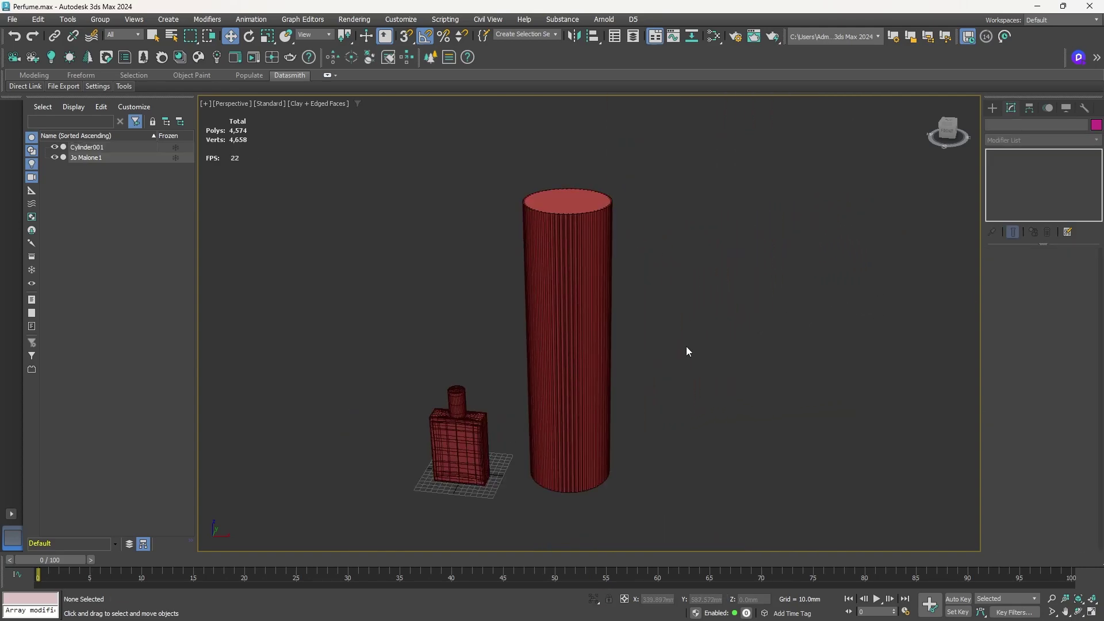
{"action": "scroll", "coordinate": [684, 343], "scroll_direction": "up", "scroll_amount": 2}
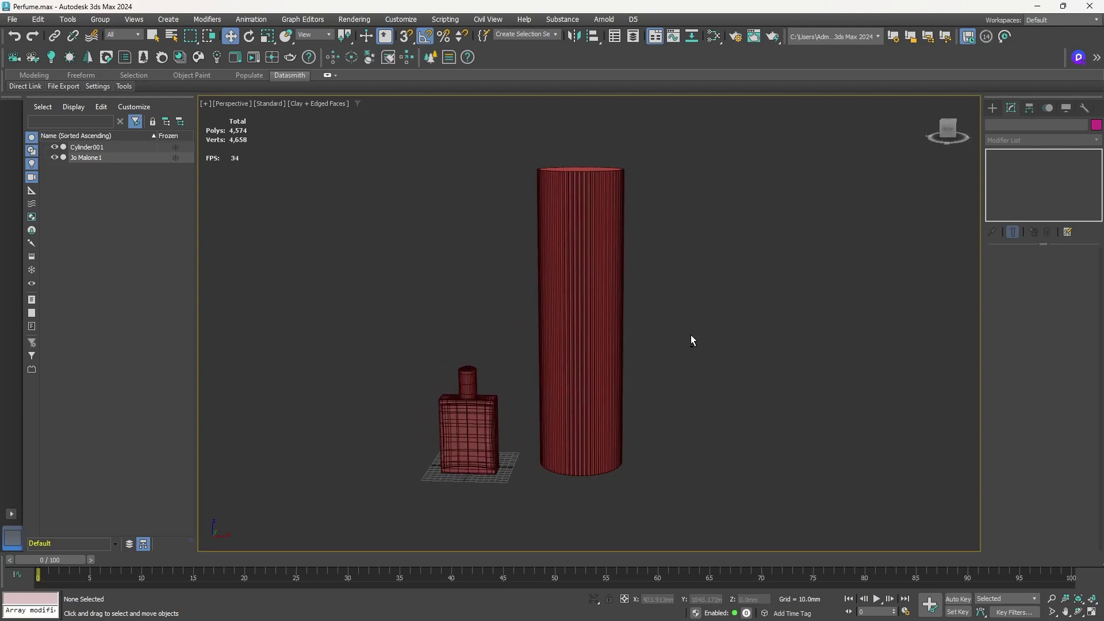
{"action": "key", "text": "F4"}
{"action": "scroll", "coordinate": [626, 298], "scroll_direction": "up", "scroll_amount": 3}
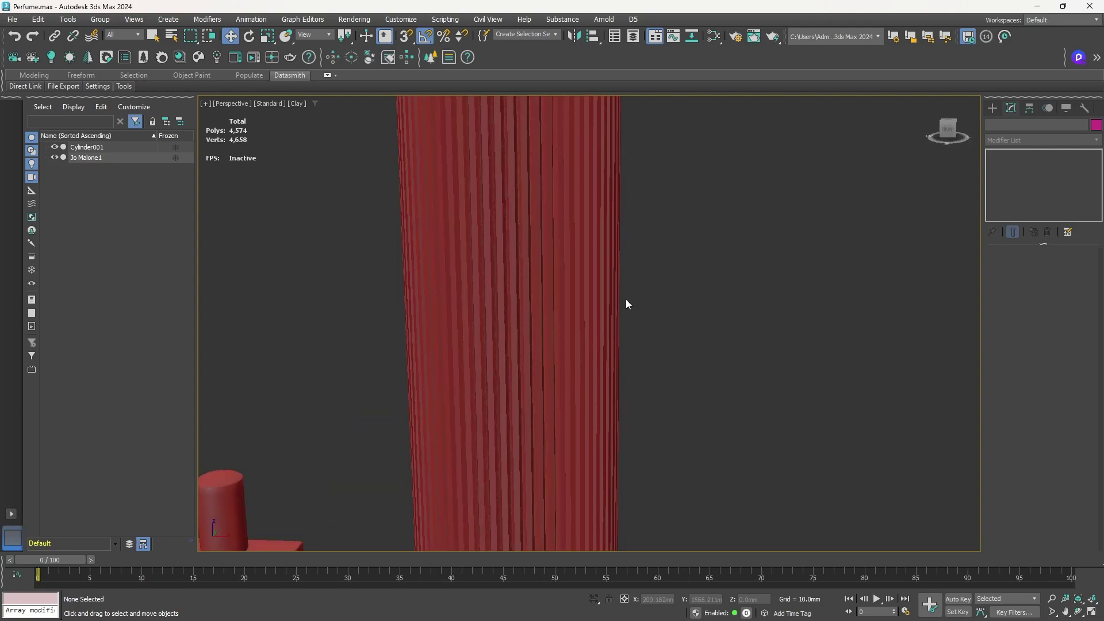
{"action": "scroll", "coordinate": [626, 299], "scroll_direction": "down", "scroll_amount": 3}
{"action": "mouse_move", "coordinate": [663, 338]}
{"action": "middle_mouse_down", "text": "alt"}
{"action": "mouse_move", "coordinate": [635, 362]}
{"action": "mouse_move", "coordinate": [669, 351]}
{"action": "middle_mouse_up", "text": "alt"}
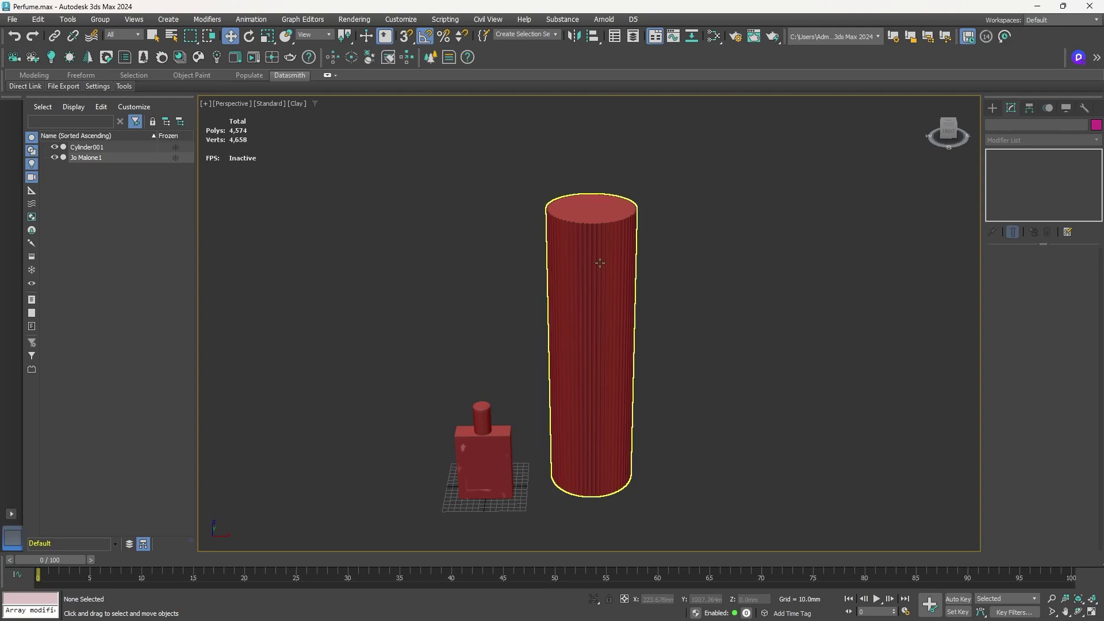
Connect all the column's vertical edges with 2 segments and a pinch of 96, placing loops near both ends.
{"action": "left_click", "coordinate": [601, 241]}
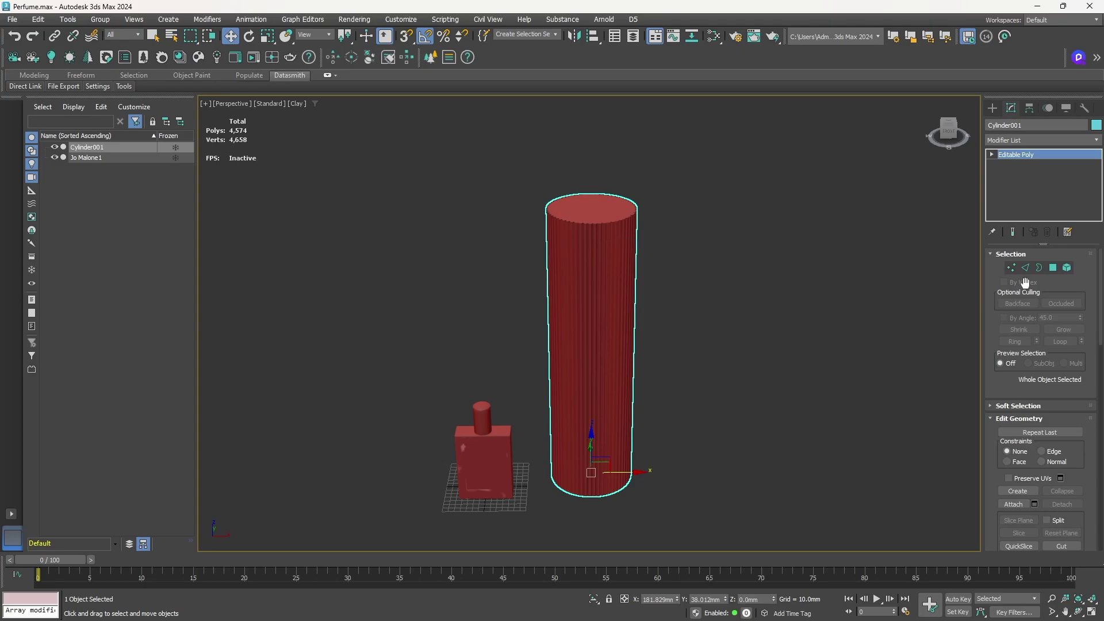
{"action": "left_click", "coordinate": [1026, 268]}
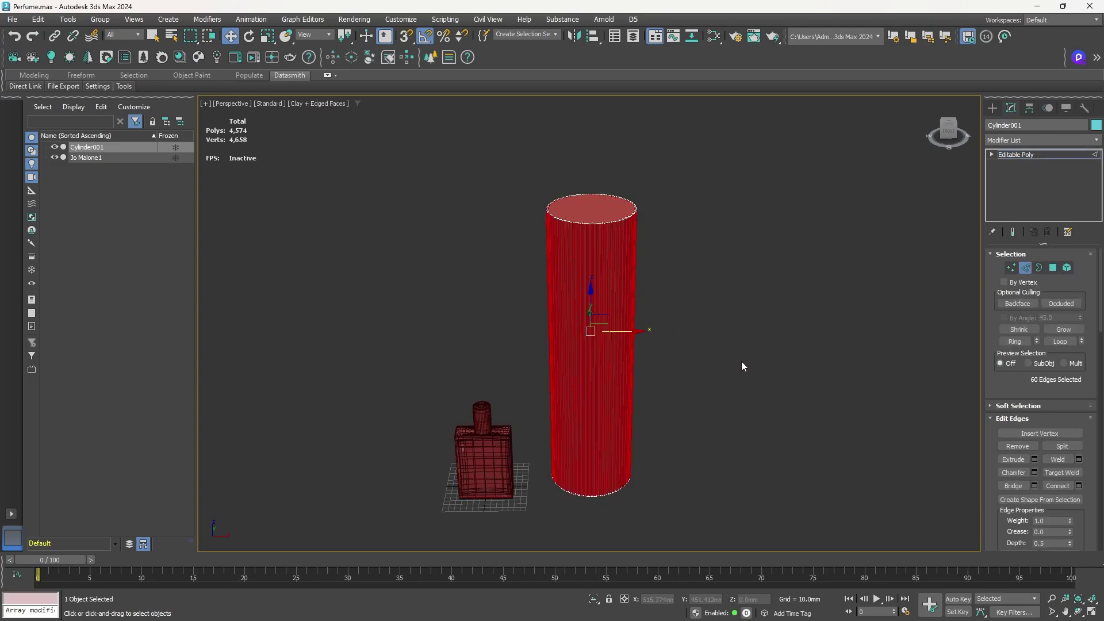
{"action": "scroll", "coordinate": [996, 470], "scroll_direction": "down", "scroll_amount": 3}
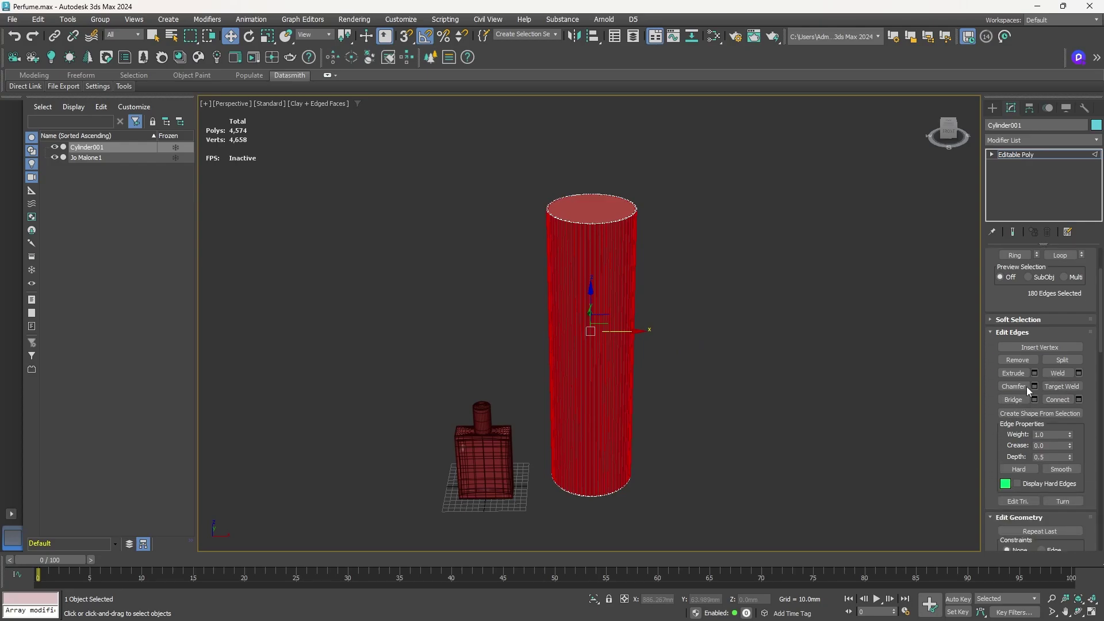
{"action": "scroll", "coordinate": [1039, 417], "scroll_direction": "down", "scroll_amount": 1}
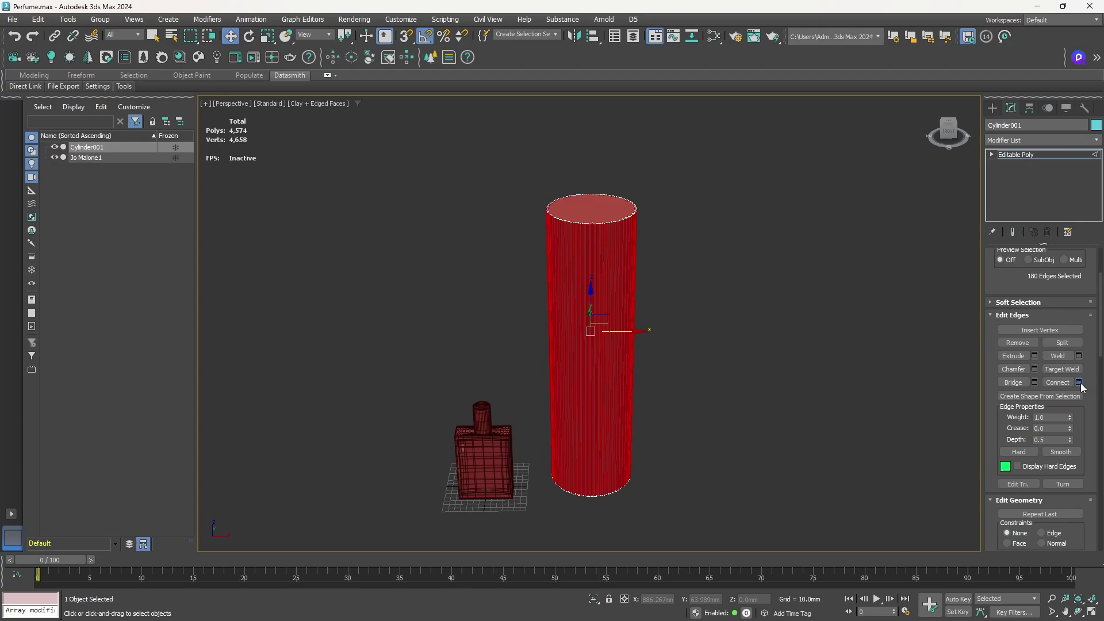
{"action": "left_click", "coordinate": [1078, 382]}
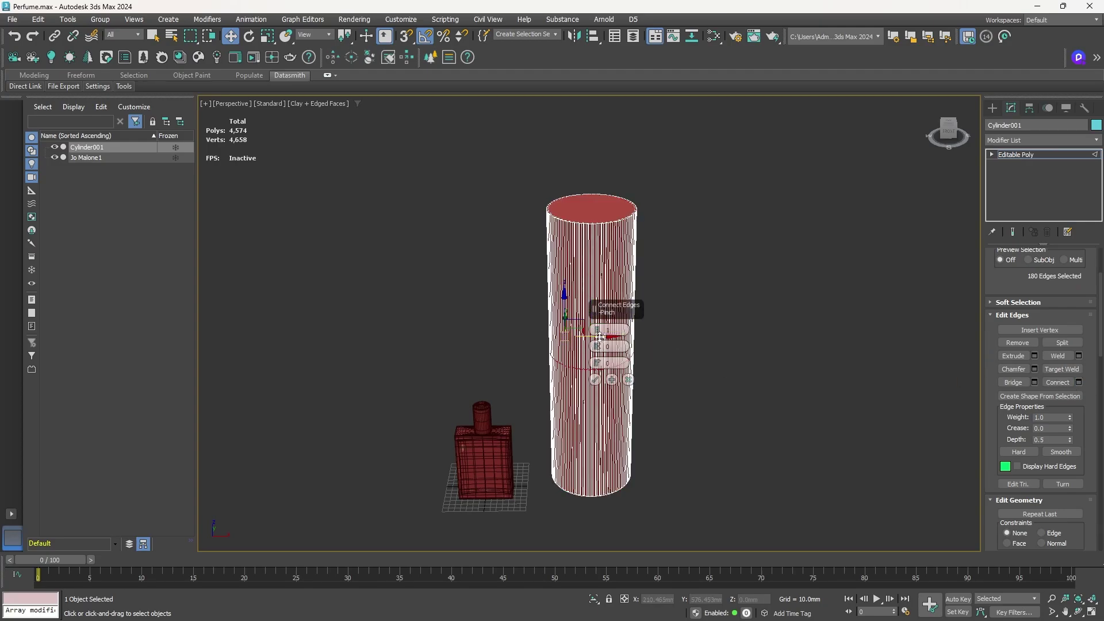
{"action": "left_click", "coordinate": [625, 327]}
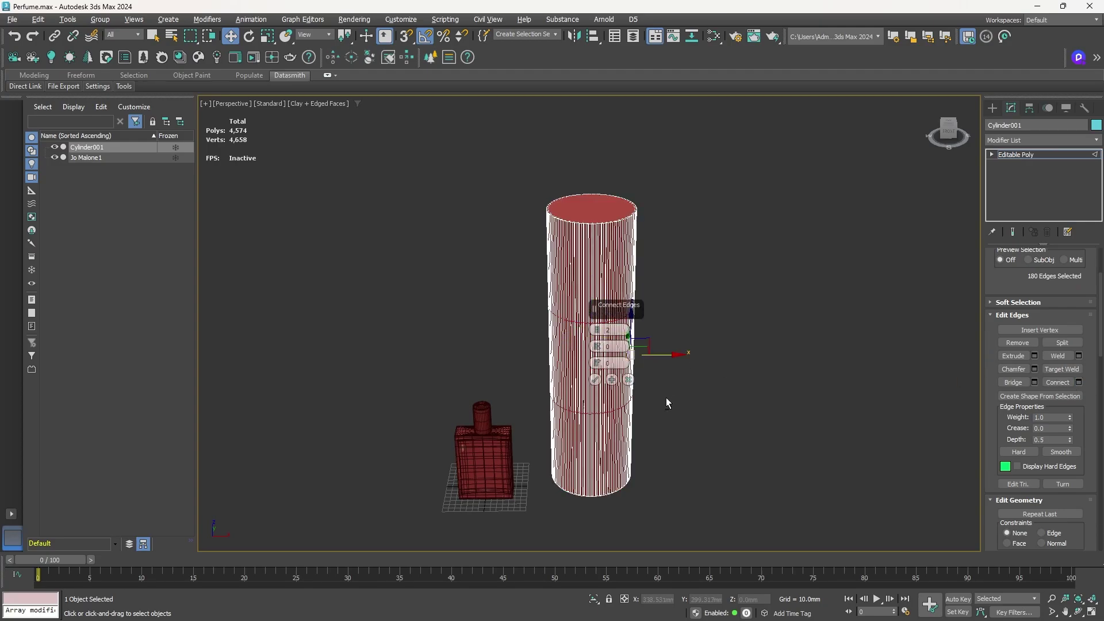
{"action": "middle_click_drag", "start_coordinate": [666, 398], "coordinate": [689, 370], "text": "alt"}
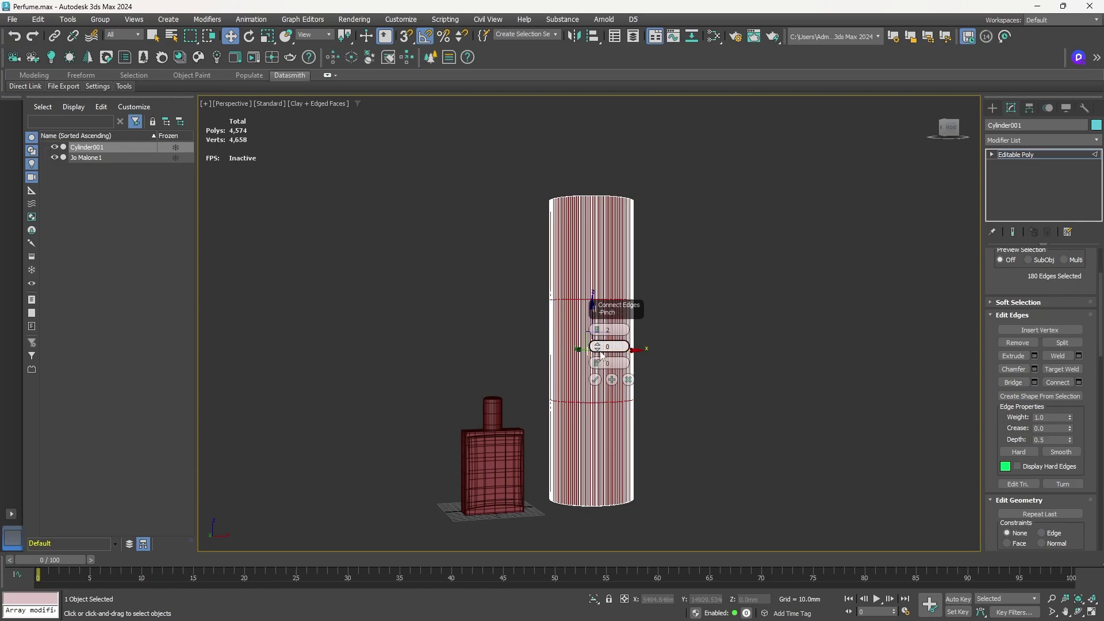
{"action": "left_click_drag", "start_coordinate": [597, 348], "coordinate": [603, 123]}
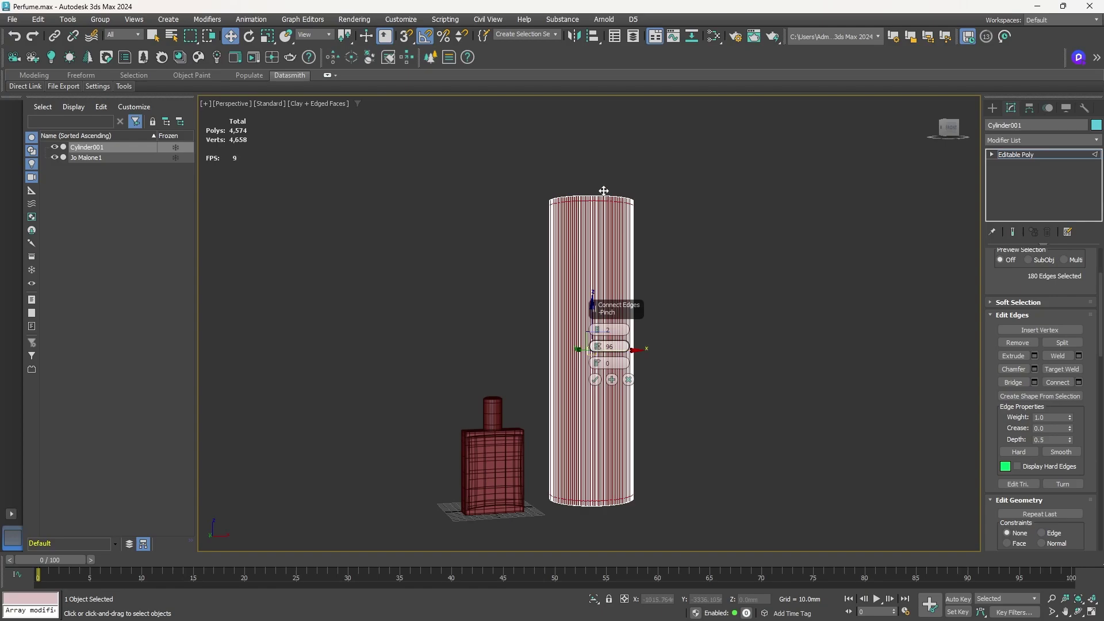
{"action": "left_click", "coordinate": [596, 380]}
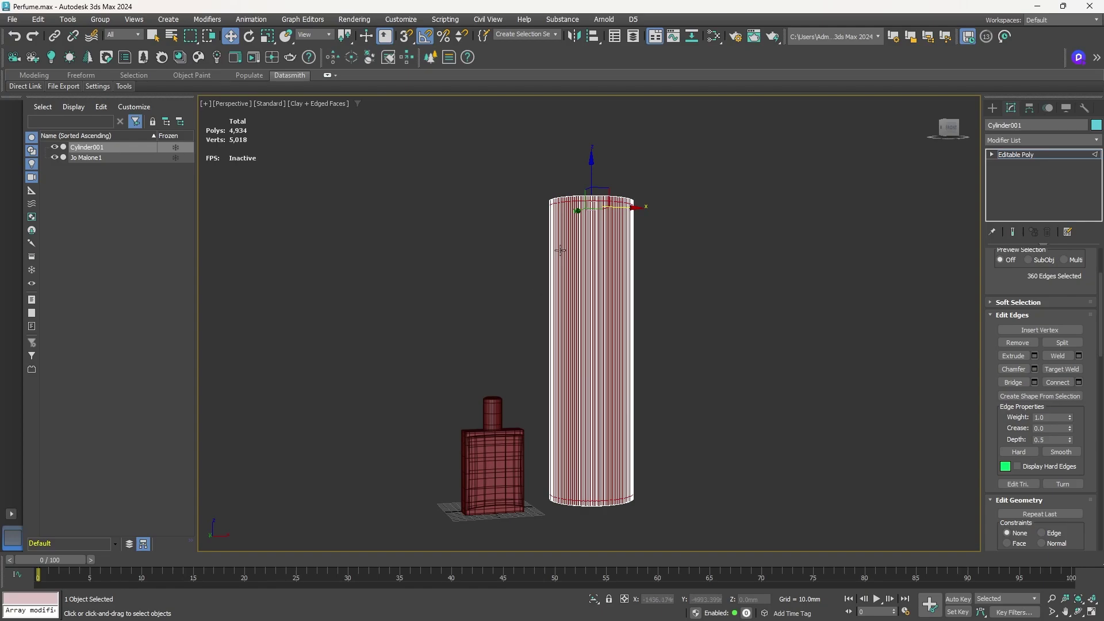
Connect the long vertical edges between the two end loops with 8 segments and a pinch of 0.
{"action": "left_click_drag", "start_coordinate": [514, 299], "coordinate": [733, 351]}
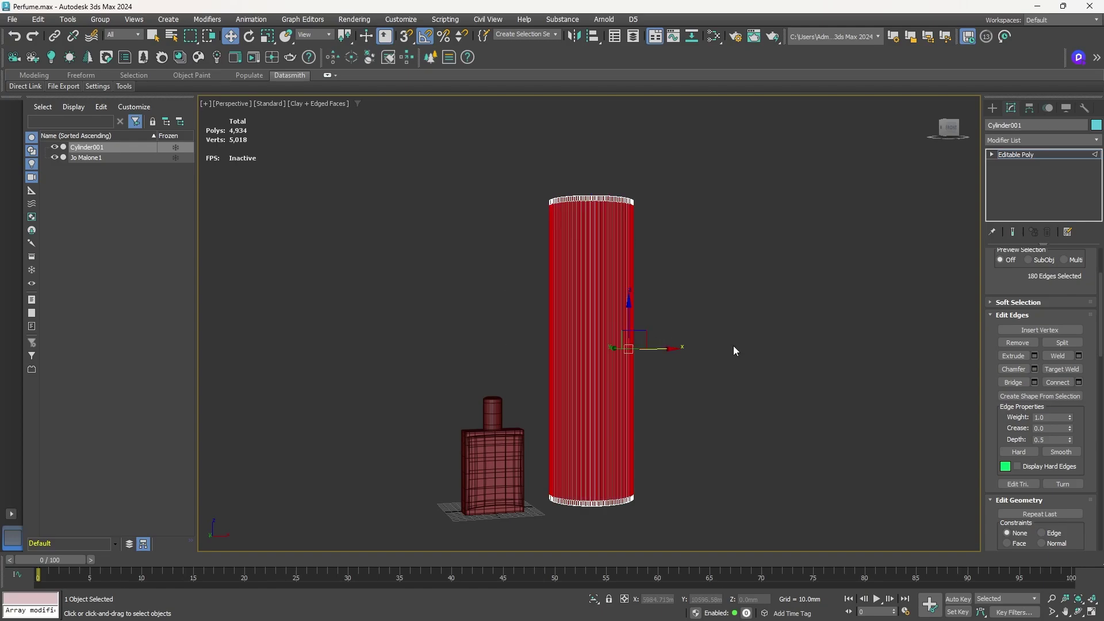
{"action": "left_click", "coordinate": [1079, 383]}
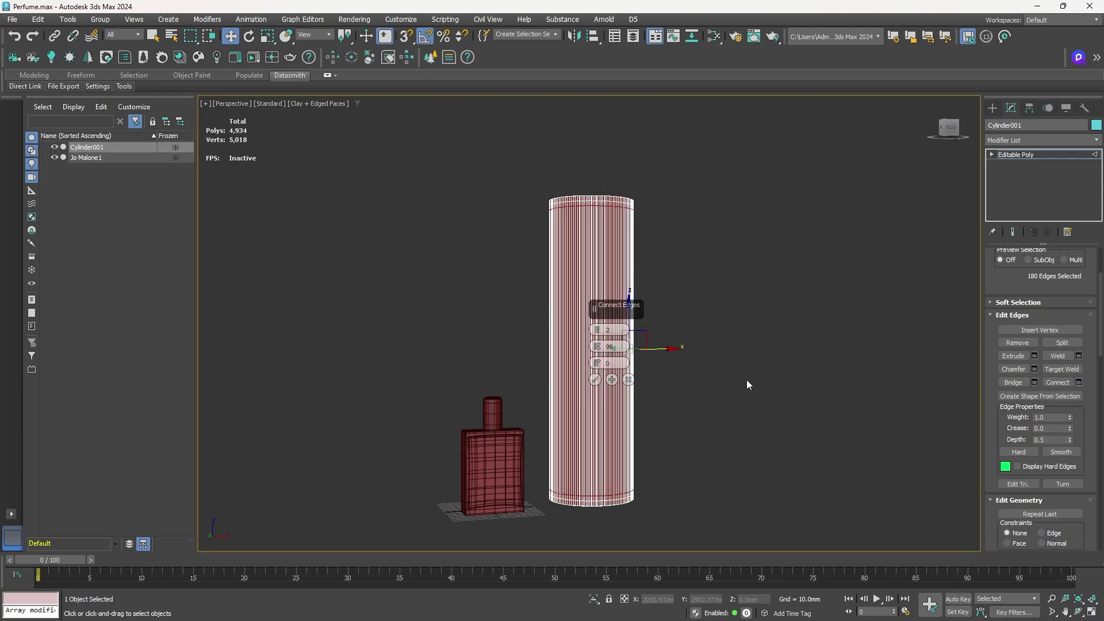
{"action": "right_click", "coordinate": [598, 346]}
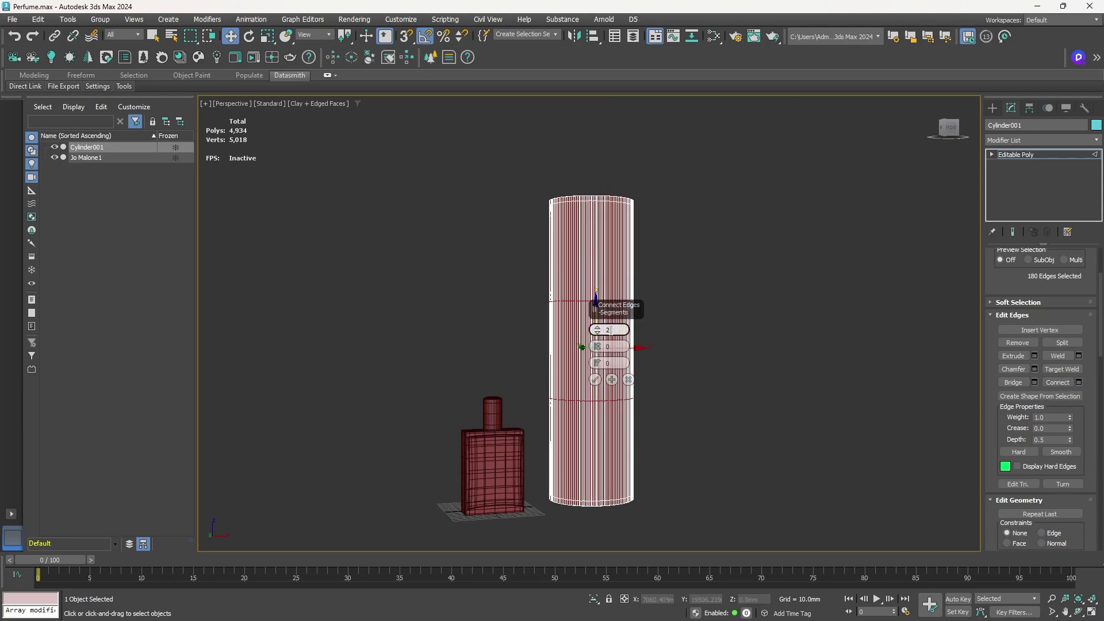
{"action": "left_click", "coordinate": [597, 328]}
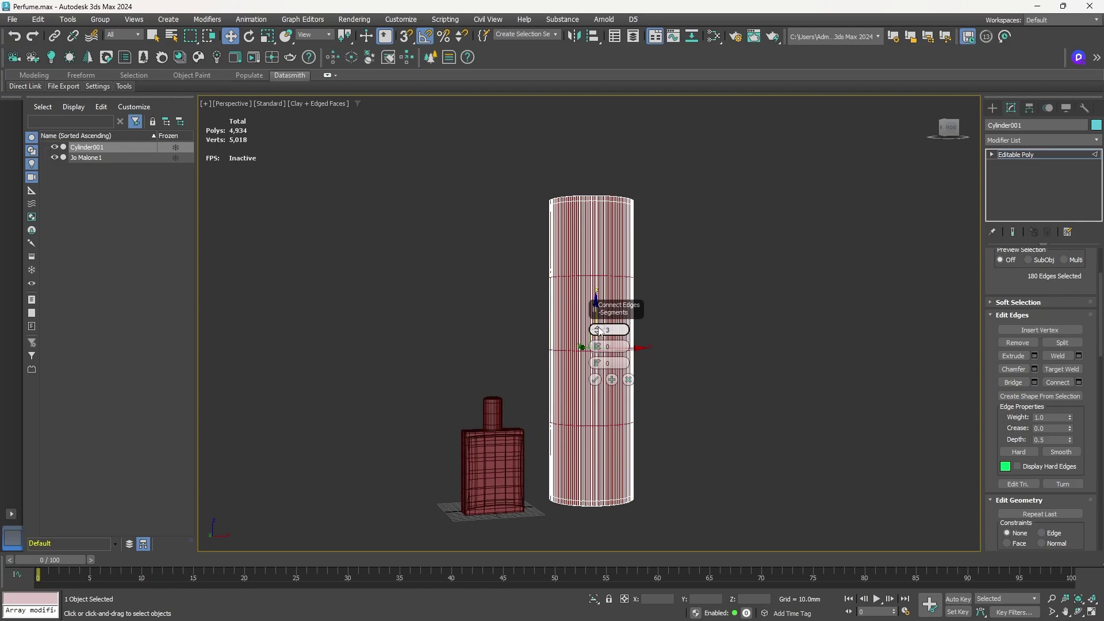
{"action": "left_click", "coordinate": [598, 330]}
{"action": "left_click", "coordinate": [598, 331]}
{"action": "left_click", "coordinate": [598, 331]}
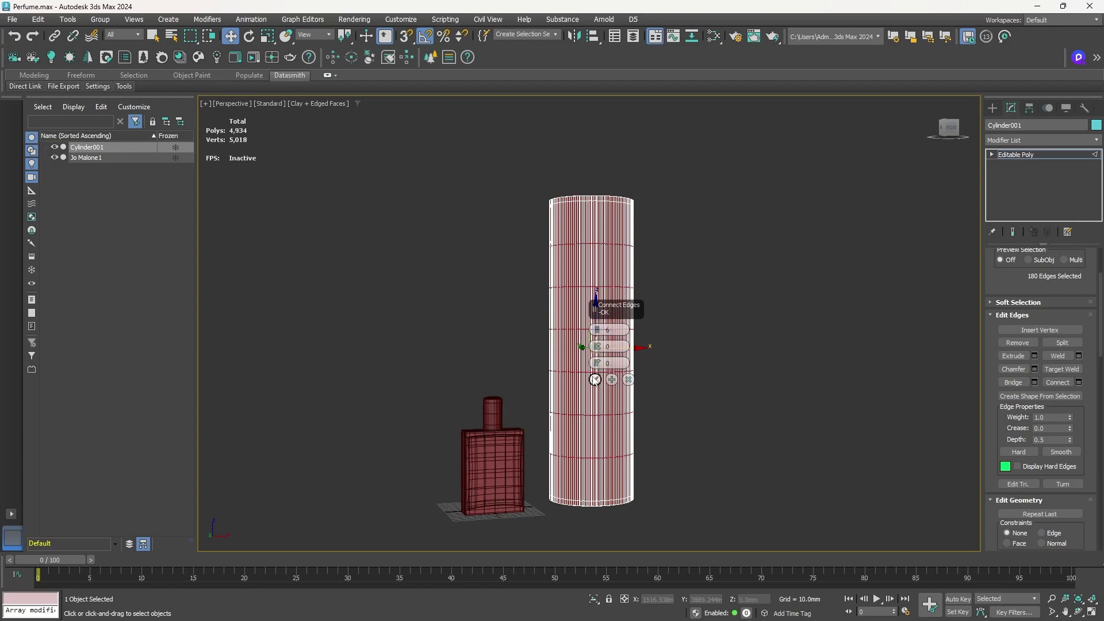
{"action": "left_click", "coordinate": [598, 329]}
{"action": "left_click", "coordinate": [597, 329]}
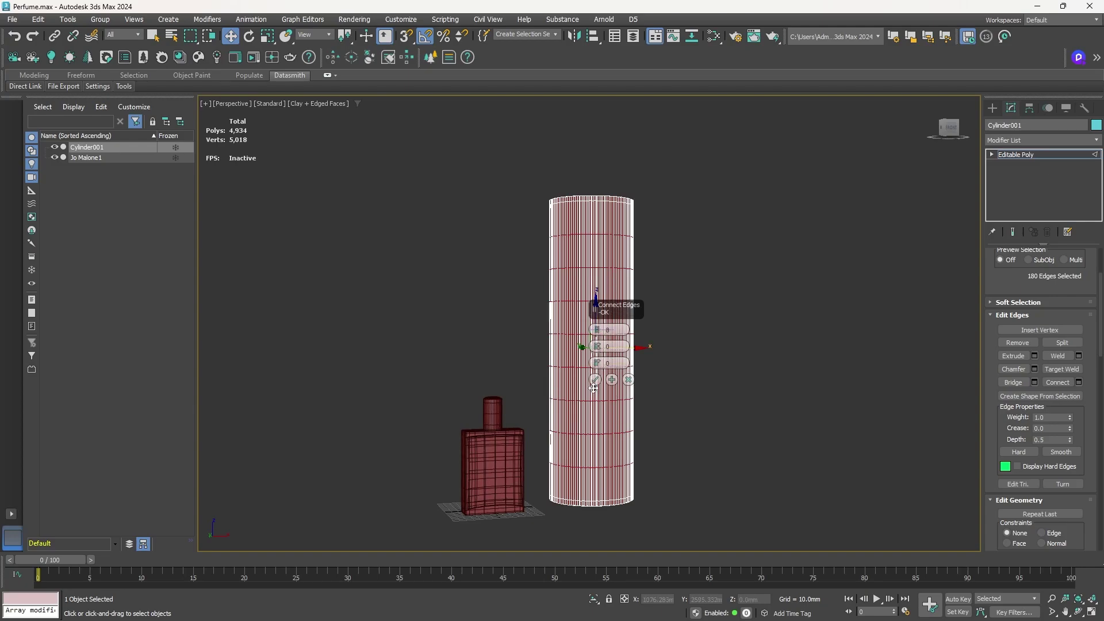
{"action": "left_click", "coordinate": [595, 379]}
{"action": "left_click", "coordinate": [631, 348]}
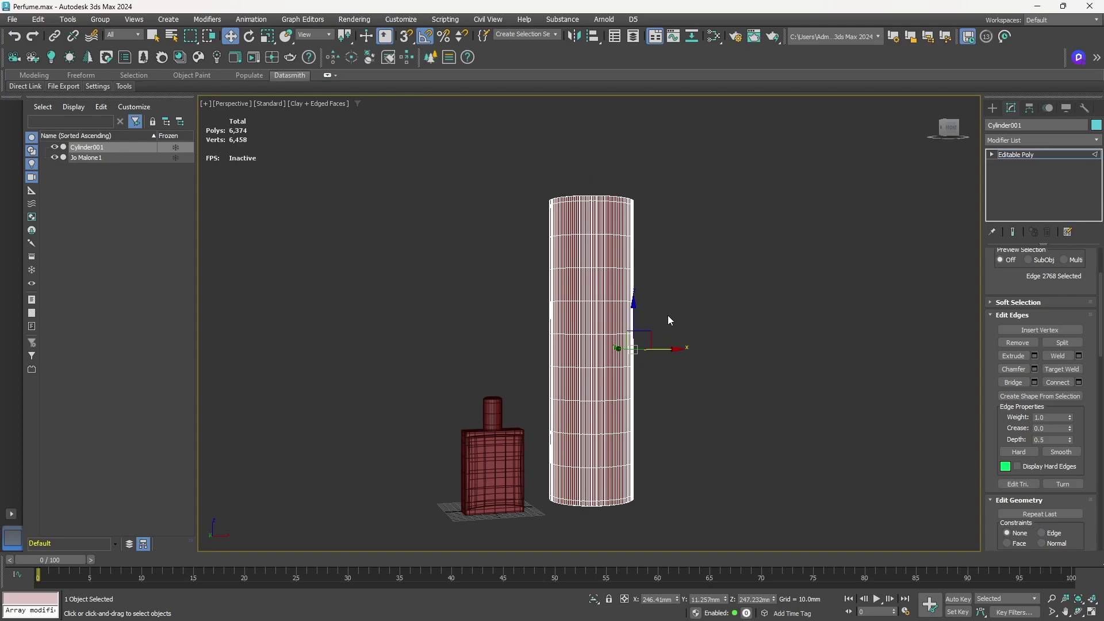
{"action": "key", "text": "2"}
Hide the edged faces and apply a TurboSmooth modifier with 2 iterations to the column.
{"action": "key", "text": "F4"}
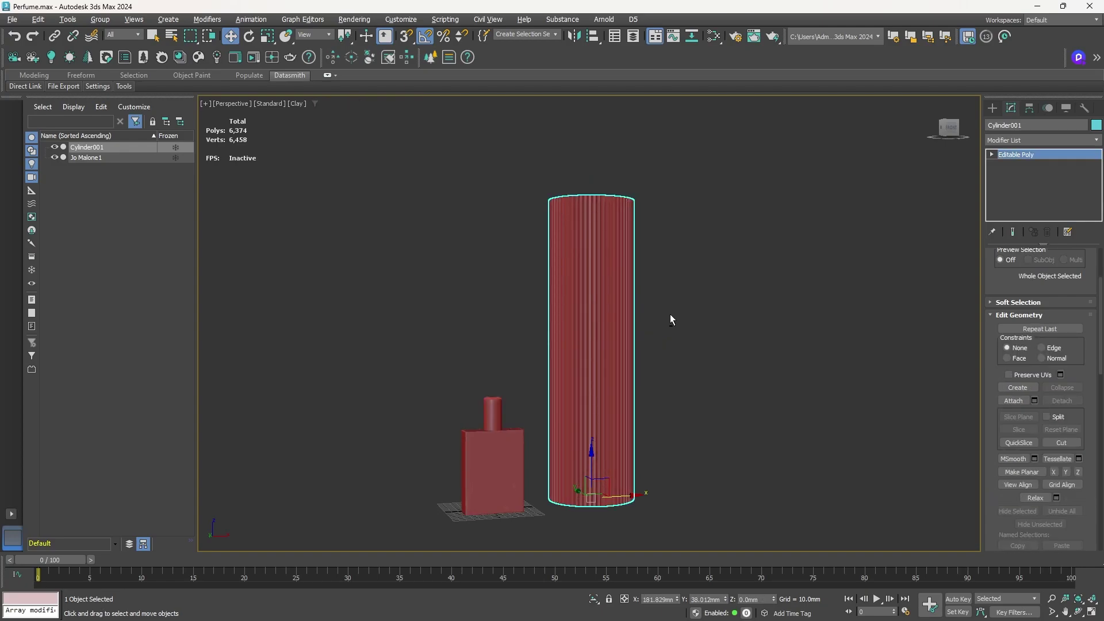
{"action": "middle_click_drag", "start_coordinate": [670, 313], "coordinate": [672, 341], "text": "alt"}
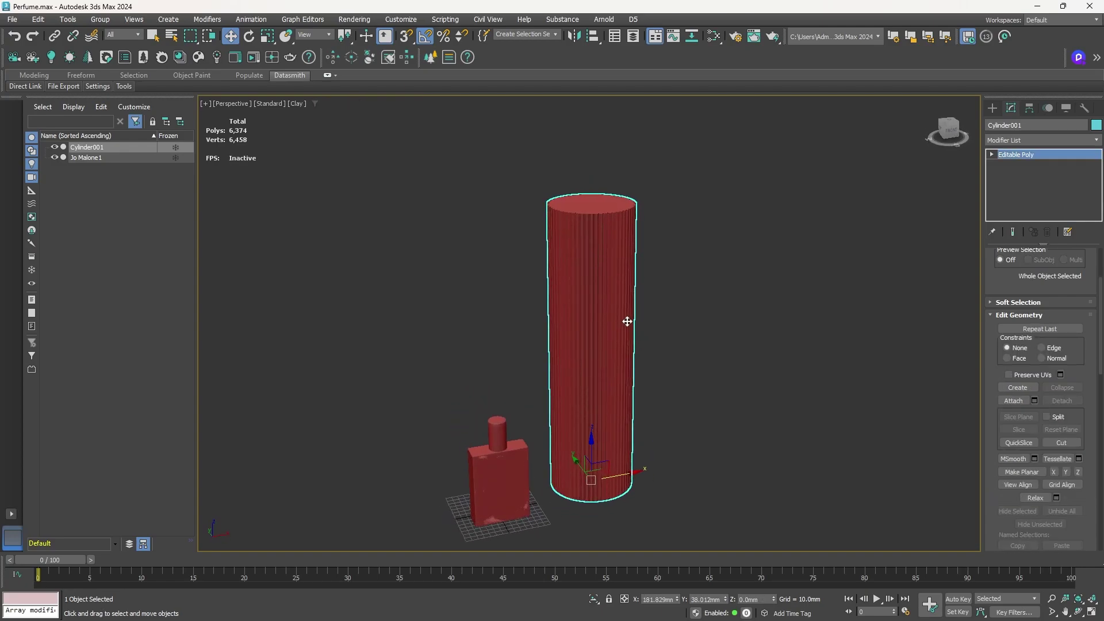
{"action": "left_click", "coordinate": [1023, 141]}
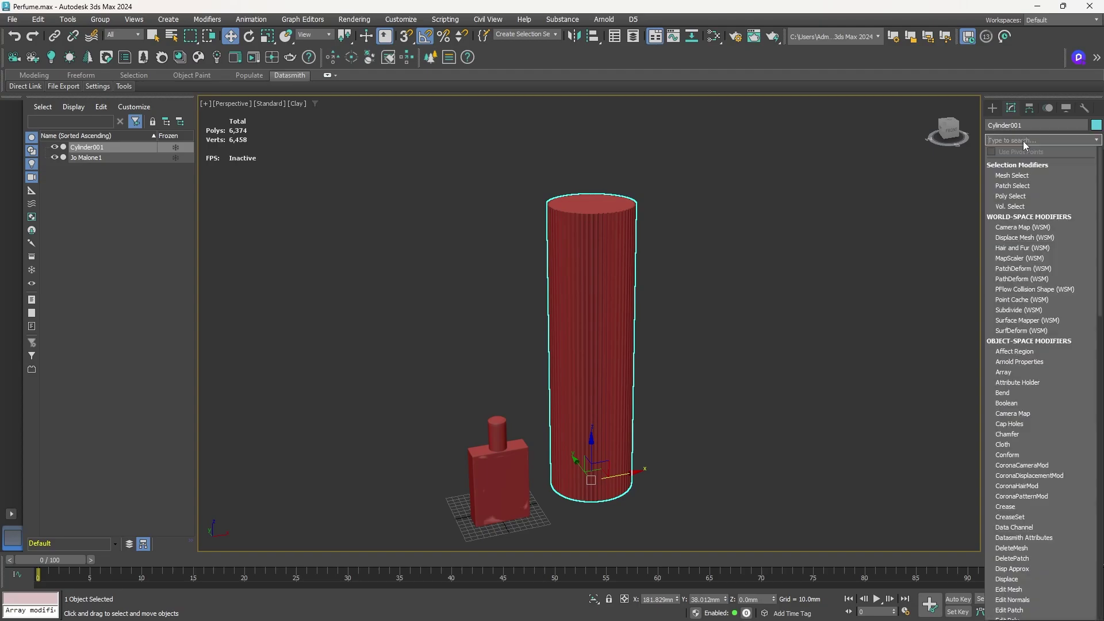
{"action": "type", "text": "turbo"}
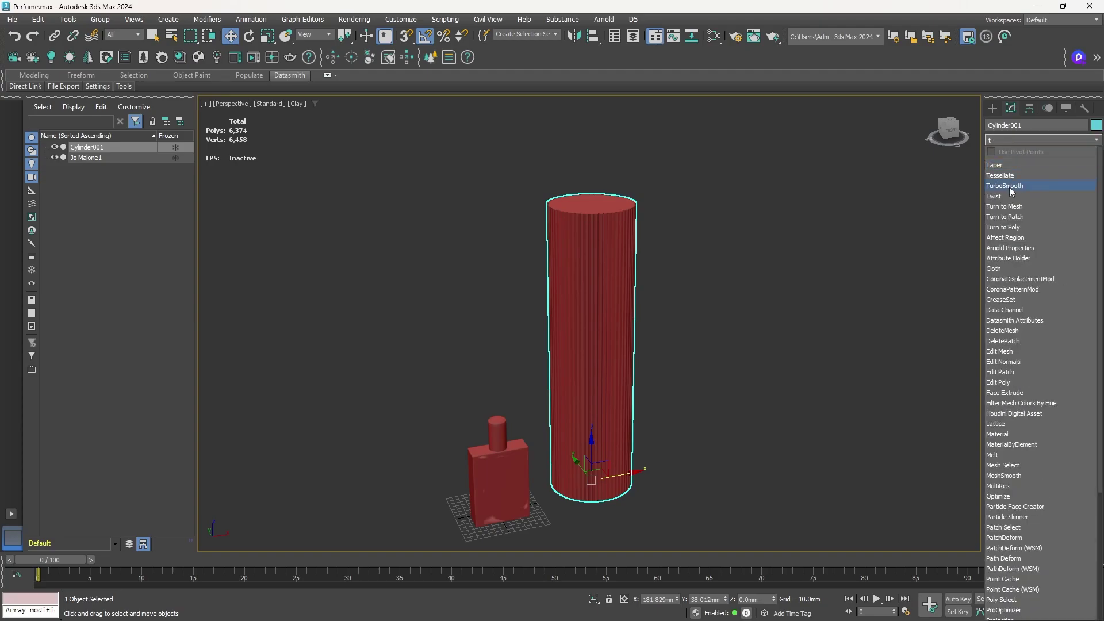
{"action": "left_click", "coordinate": [1009, 188]}
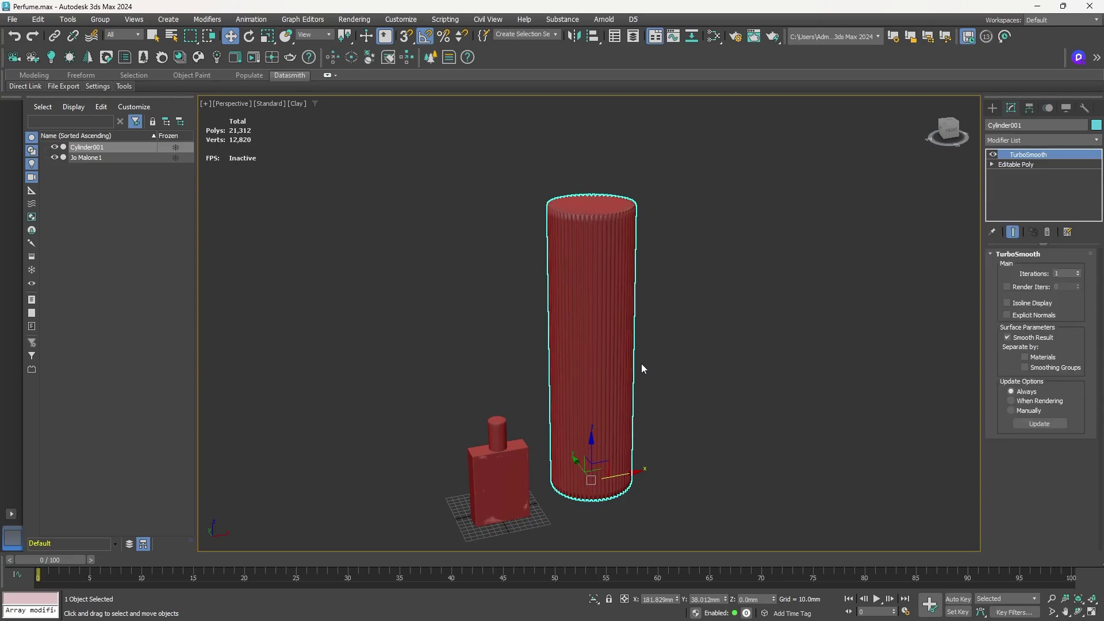
{"action": "middle_click_drag", "start_coordinate": [680, 353], "coordinate": [609, 337], "text": "alt"}
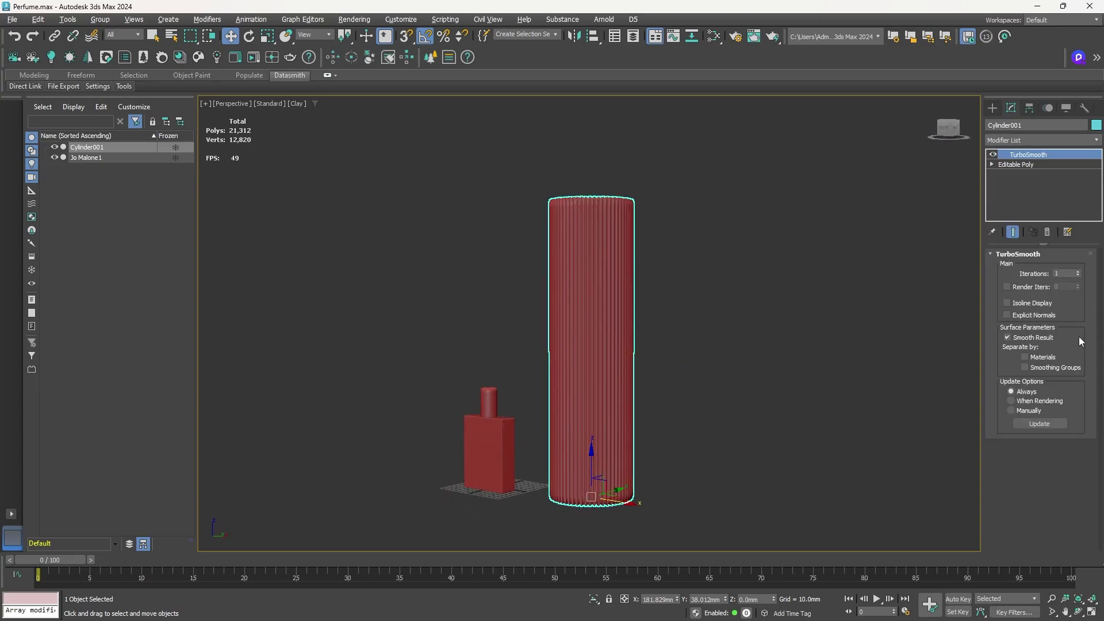
{"action": "left_click", "coordinate": [1078, 276]}
{"action": "left_click", "coordinate": [672, 368]}
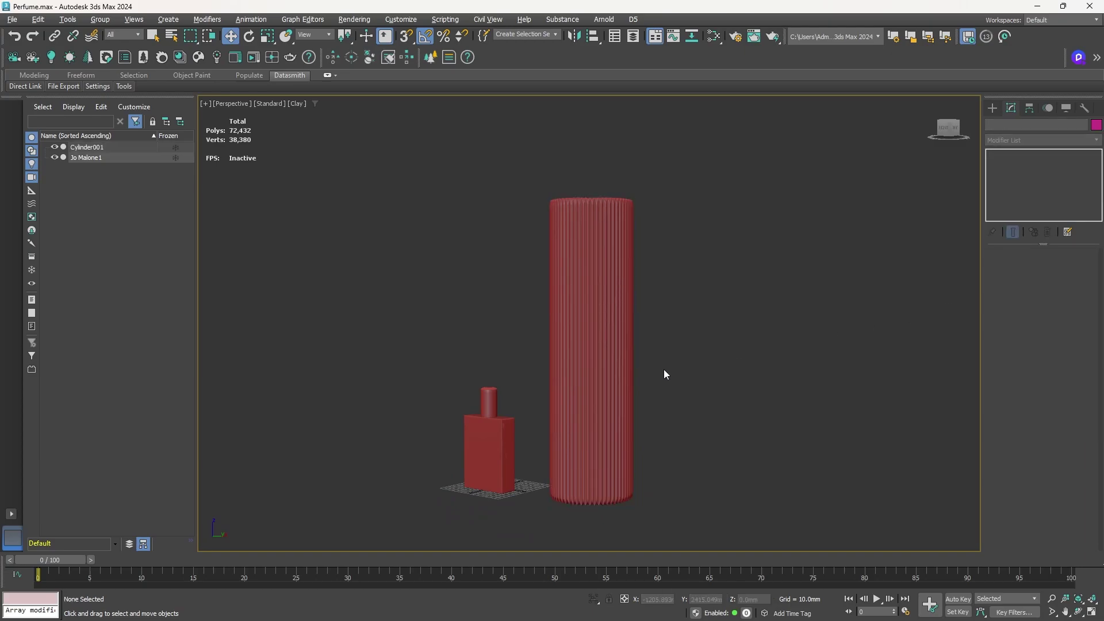
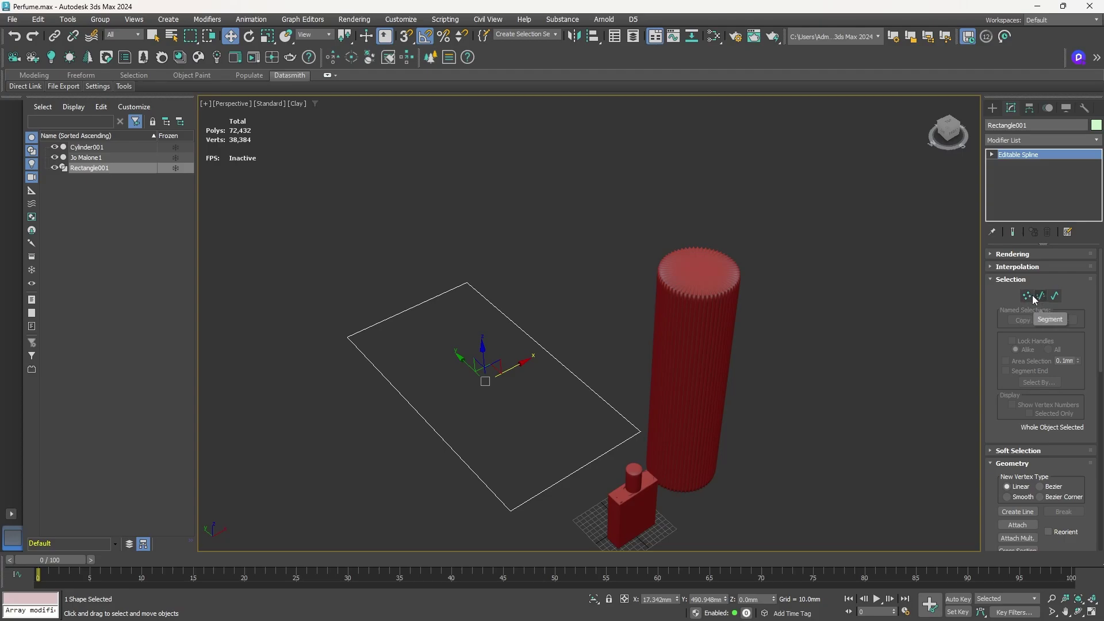
{"action": "left_click", "coordinate": [1027, 295]}
{"action": "left_click_drag", "start_coordinate": [349, 261], "coordinate": [598, 487]}
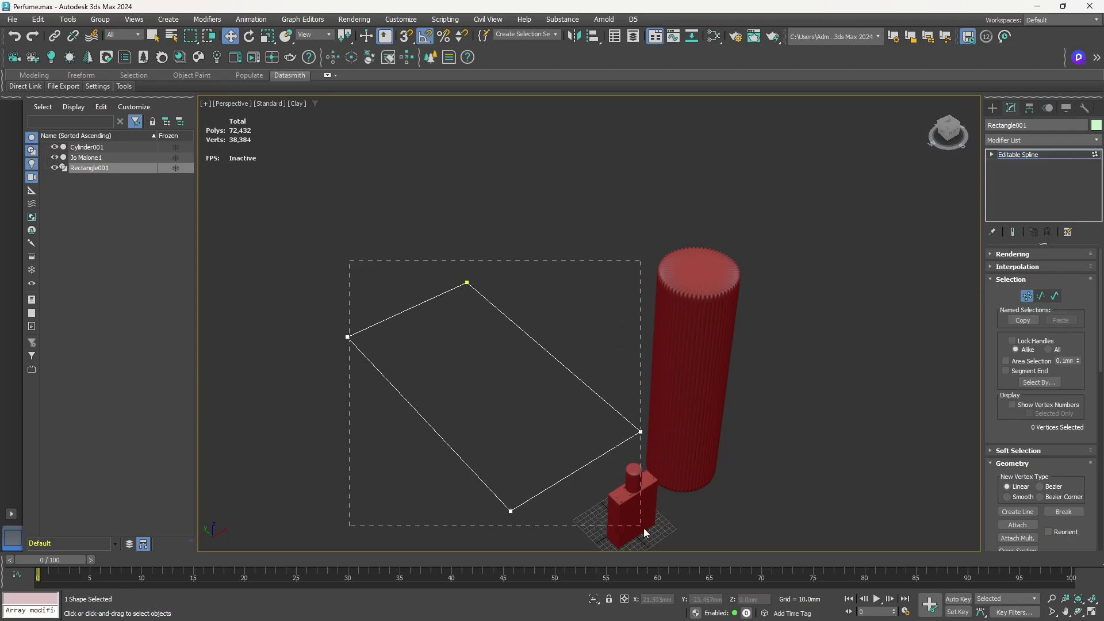
{"action": "left_click_drag", "start_coordinate": [664, 537], "coordinate": [664, 534]}
{"action": "left_click", "coordinate": [325, 295]}
{"action": "left_click", "coordinate": [1027, 296]}
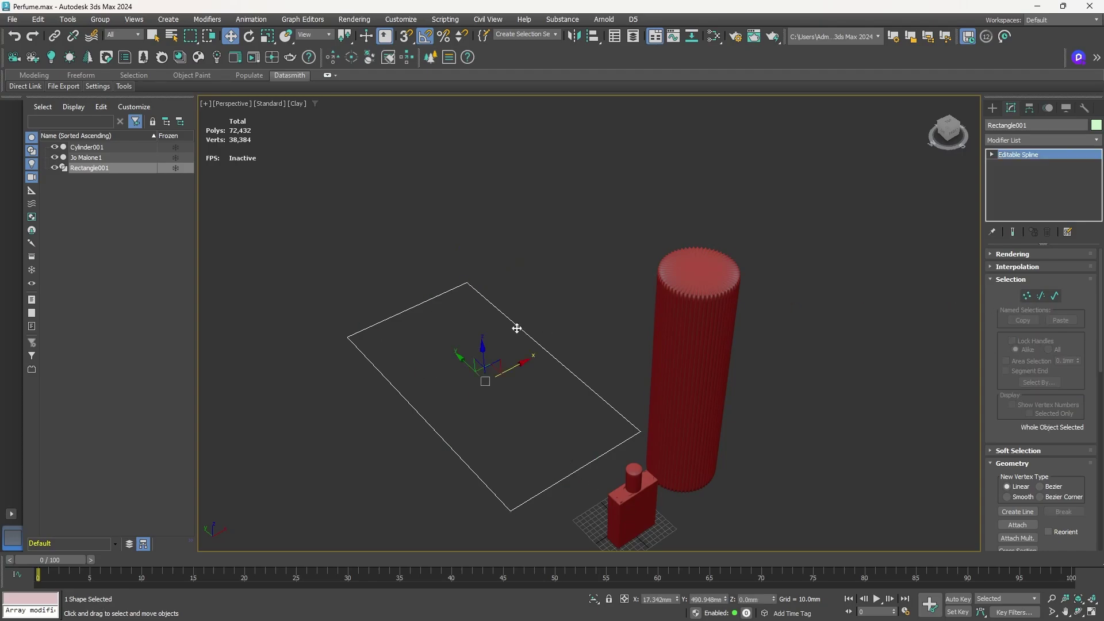
Isolate the rectangle spline and convert all four of its vertices to Corner type.
{"action": "key", "text": "alt+q"}
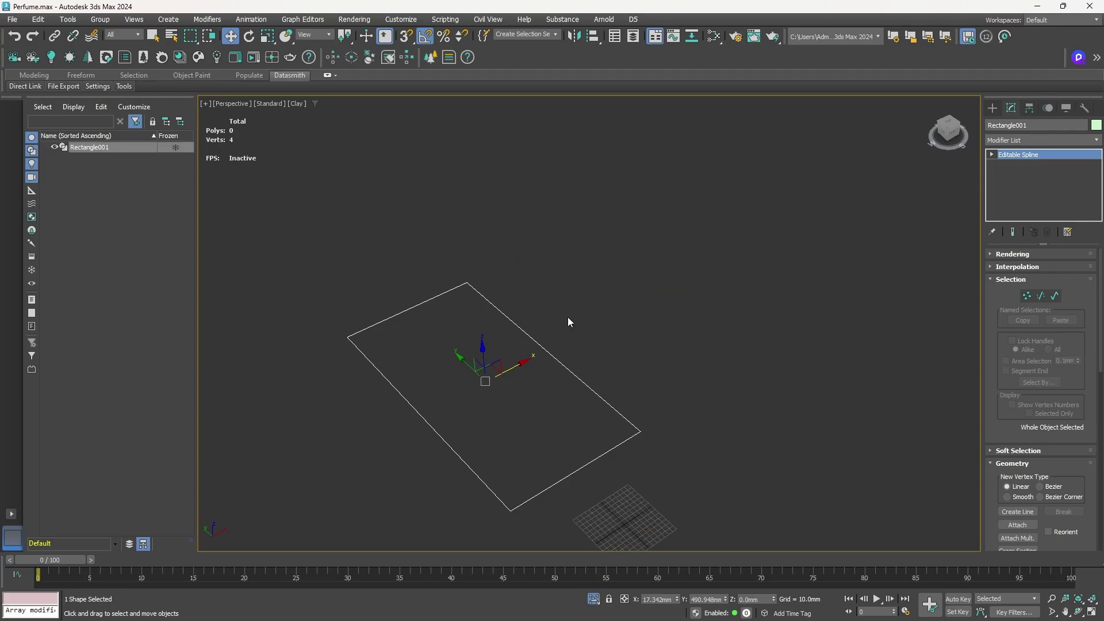
{"action": "scroll", "coordinate": [567, 316], "scroll_direction": "down", "scroll_amount": 2}
{"action": "key", "text": "1"}
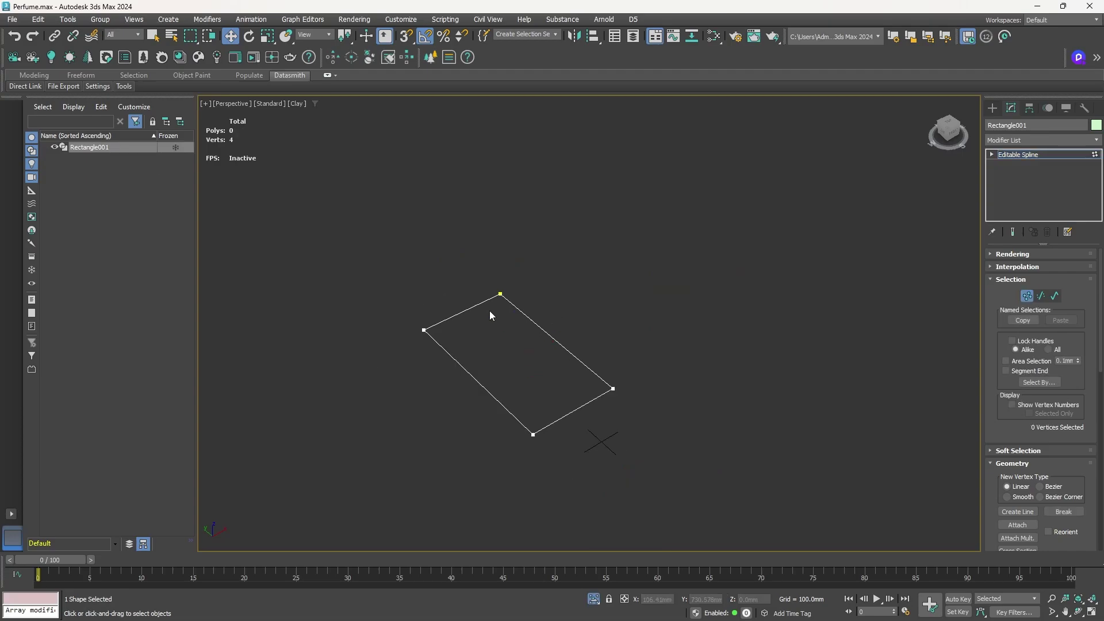
{"action": "left_click_drag", "start_coordinate": [640, 471], "coordinate": [642, 472]}
{"action": "right_click", "coordinate": [608, 382]}
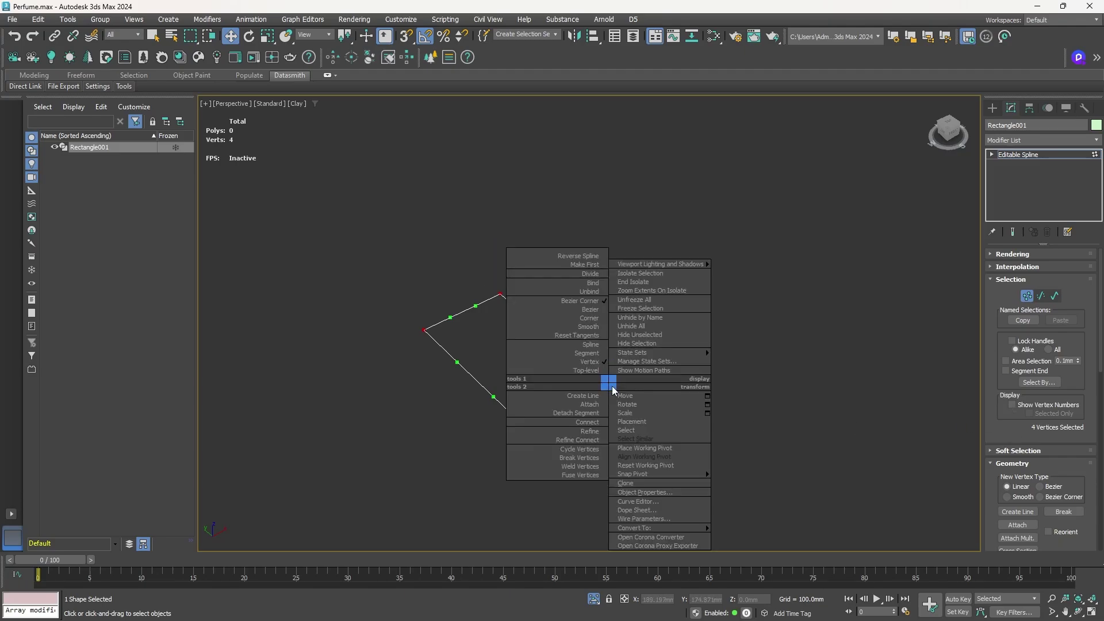
{"action": "left_click", "coordinate": [580, 317]}
{"action": "left_click", "coordinate": [646, 387]}
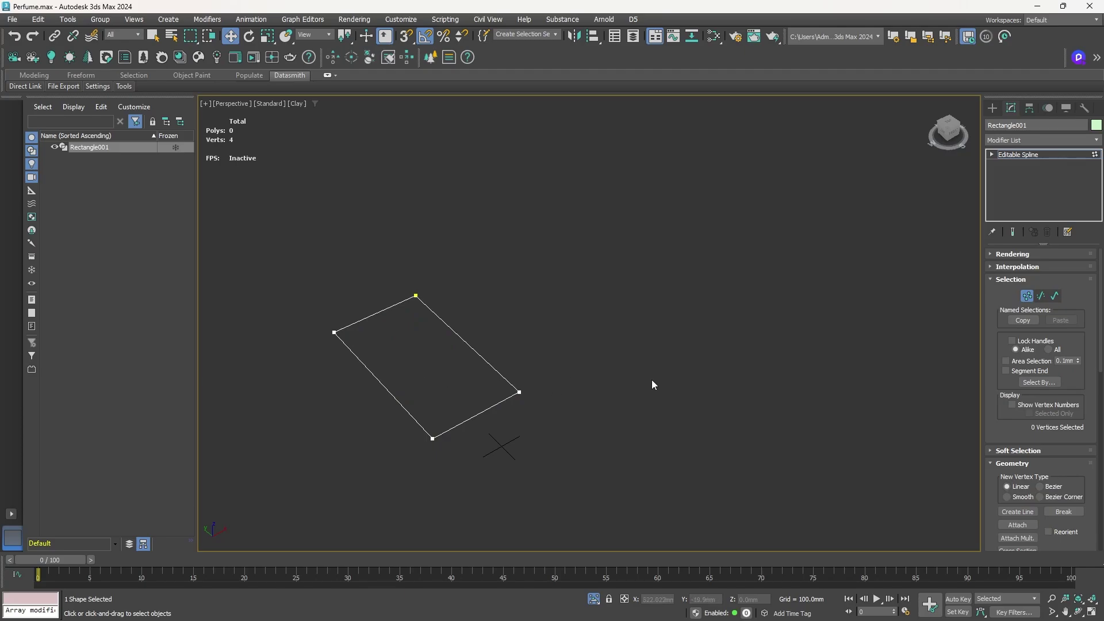
Outline the rectangle's spline inward so a second, slightly smaller rectangle forms a narrow frame border.
{"action": "left_click", "coordinate": [1055, 296]}
{"action": "scroll", "coordinate": [1007, 484], "scroll_direction": "down", "scroll_amount": 3}
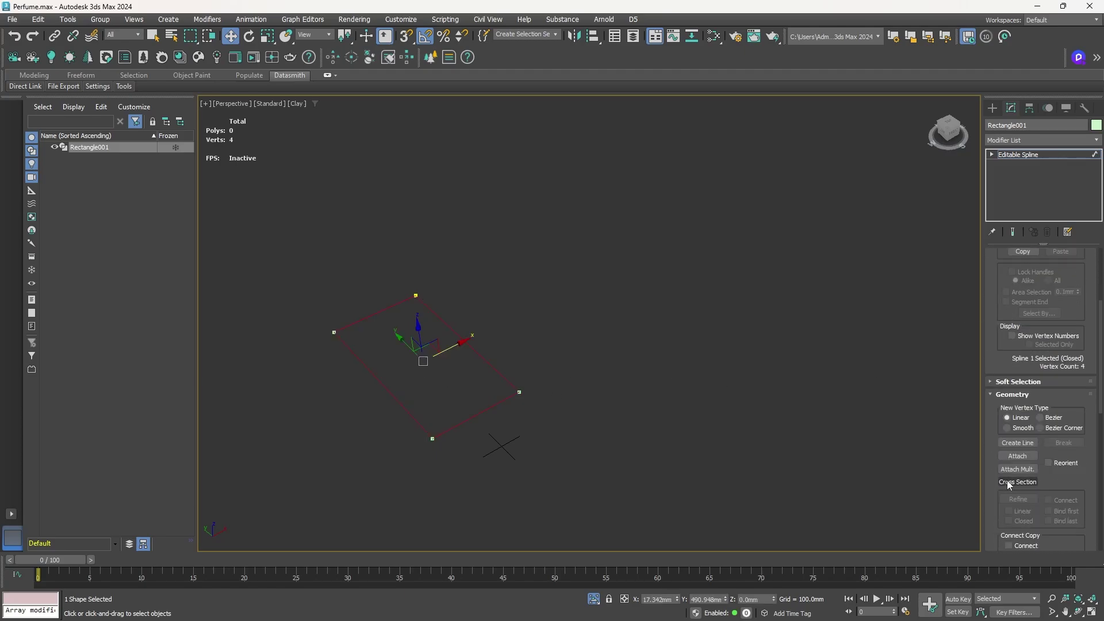
{"action": "scroll", "coordinate": [1021, 443], "scroll_direction": "down", "scroll_amount": 4}
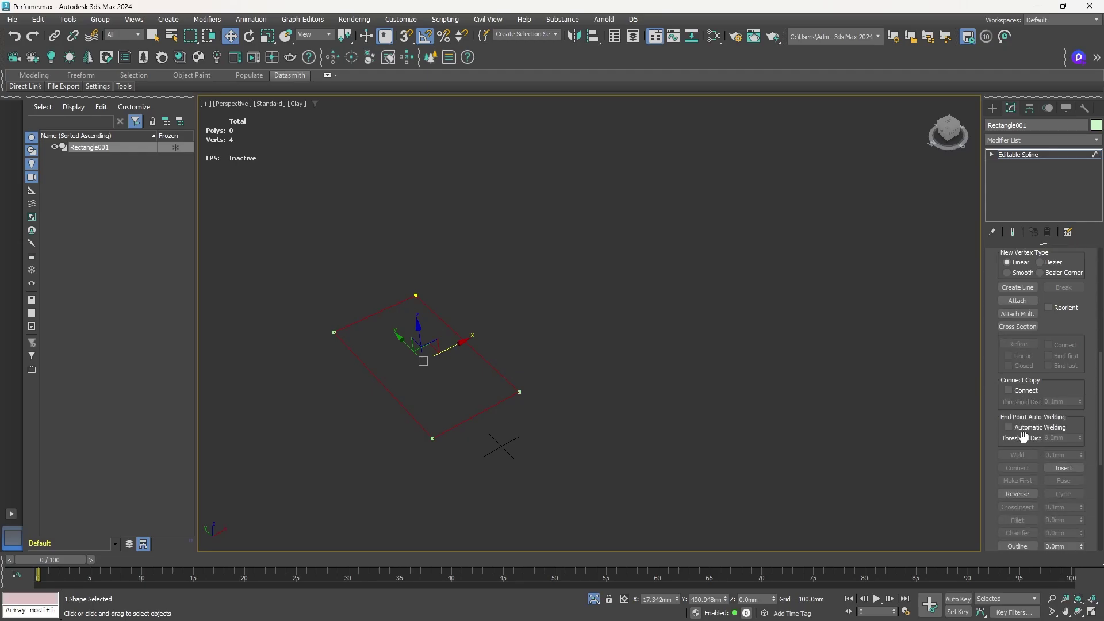
{"action": "scroll", "coordinate": [1022, 437], "scroll_direction": "down", "scroll_amount": 2}
{"action": "left_click_drag", "start_coordinate": [1080, 477], "coordinate": [1078, 459]}
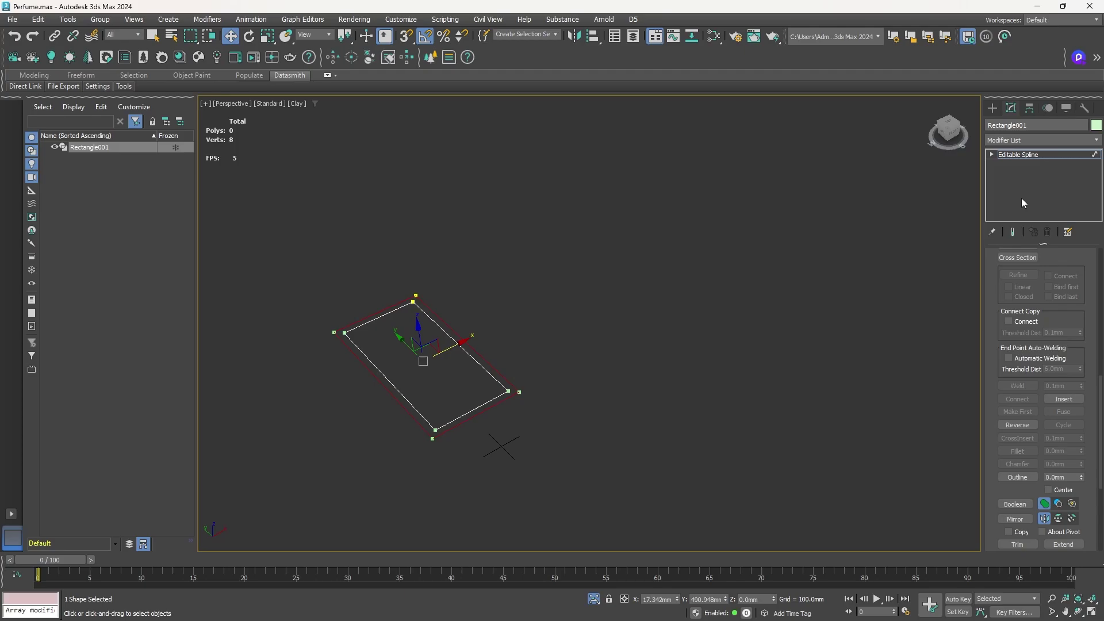
Extrude the double rectangle outline by 17 mm and end isolation to bring back the bottle and column.
{"action": "left_click", "coordinate": [1026, 154]}
{"action": "left_click", "coordinate": [1022, 142]}
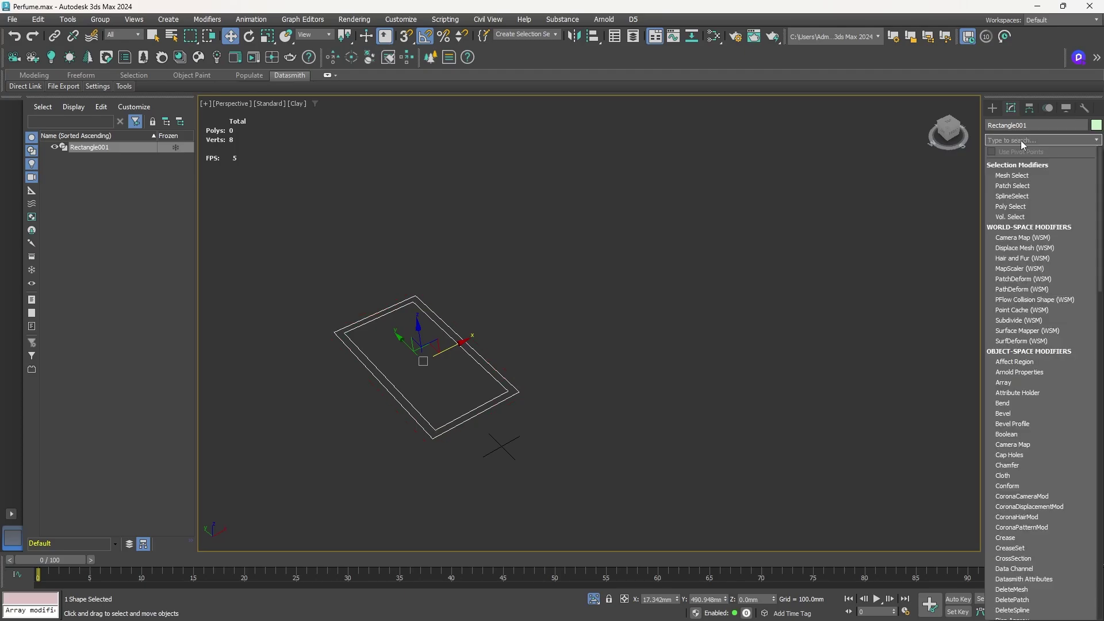
{"action": "type", "text": "extr"}
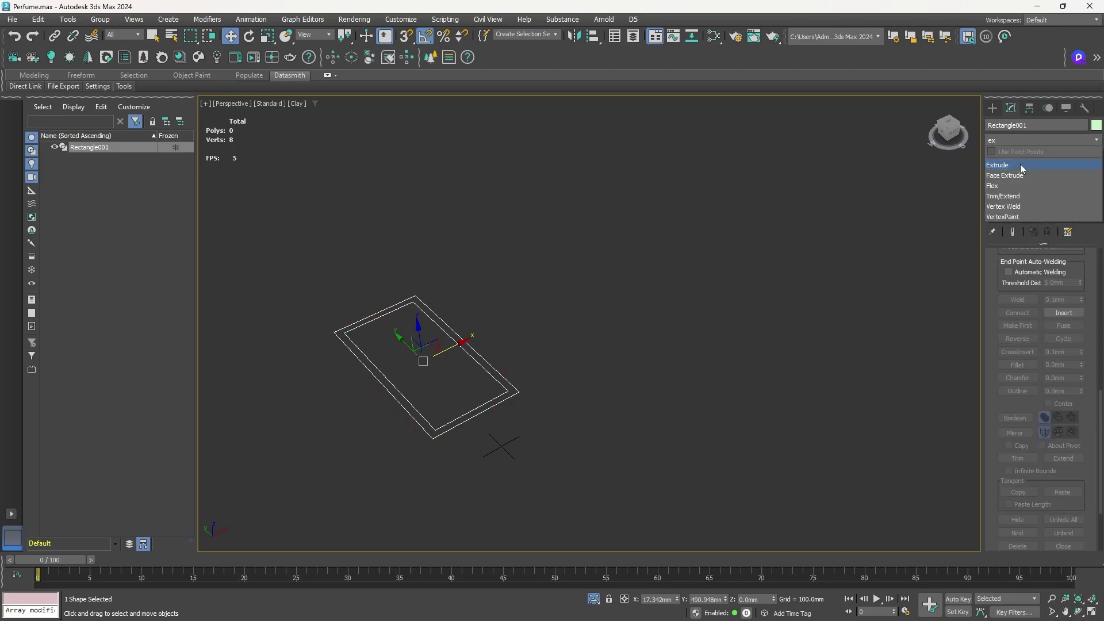
{"action": "left_click", "coordinate": [1019, 163]}
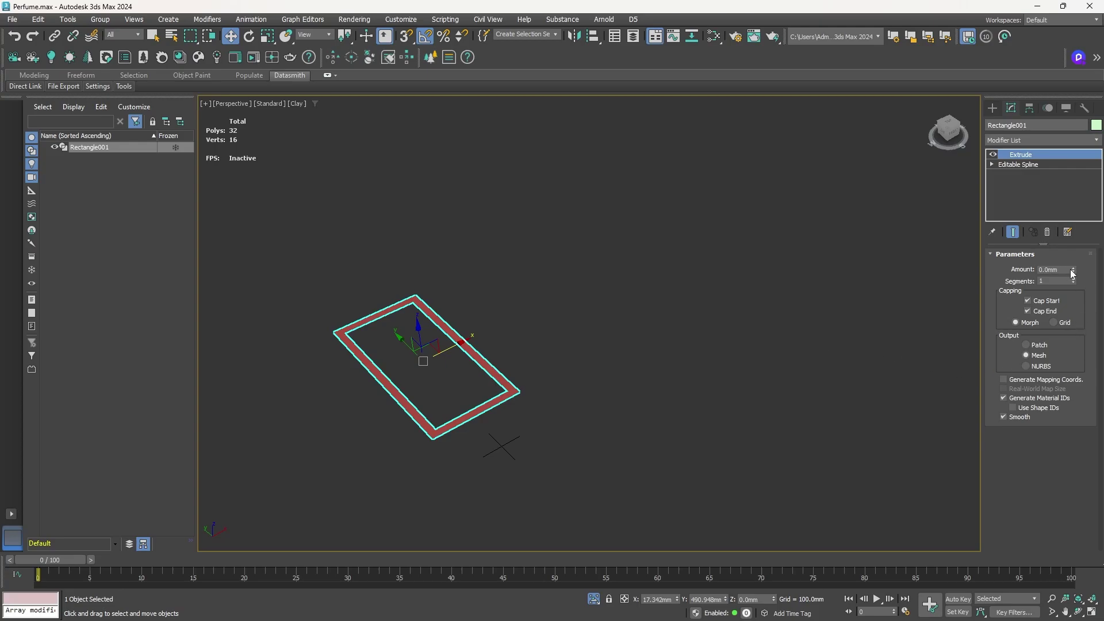
{"action": "left_click_drag", "start_coordinate": [1073, 269], "coordinate": [1066, 248]}
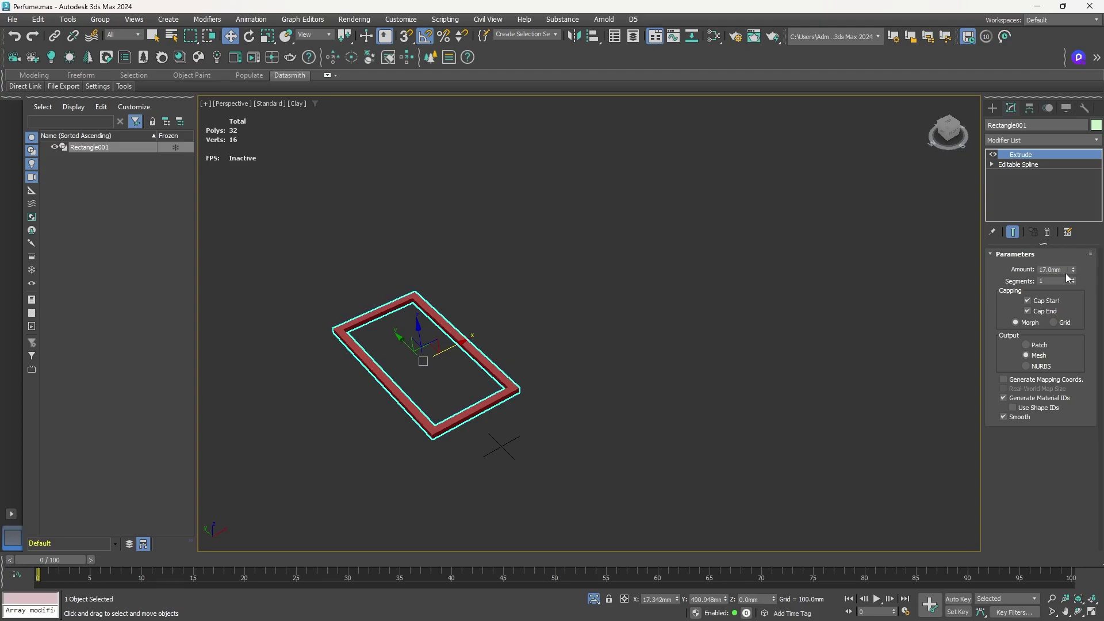
{"action": "left_click", "coordinate": [522, 486]}
{"action": "key", "text": "alt+q"}
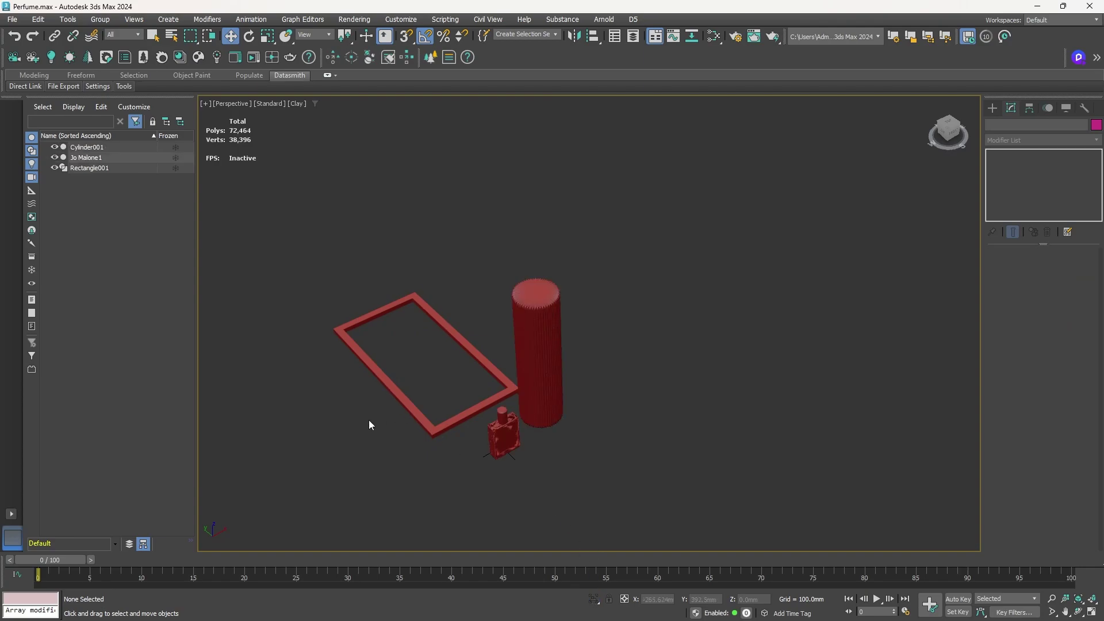
Rotate the extruded frame about its X axis until it stands upright.
{"action": "middle_click_drag", "start_coordinate": [369, 425], "coordinate": [296, 434], "text": "alt"}
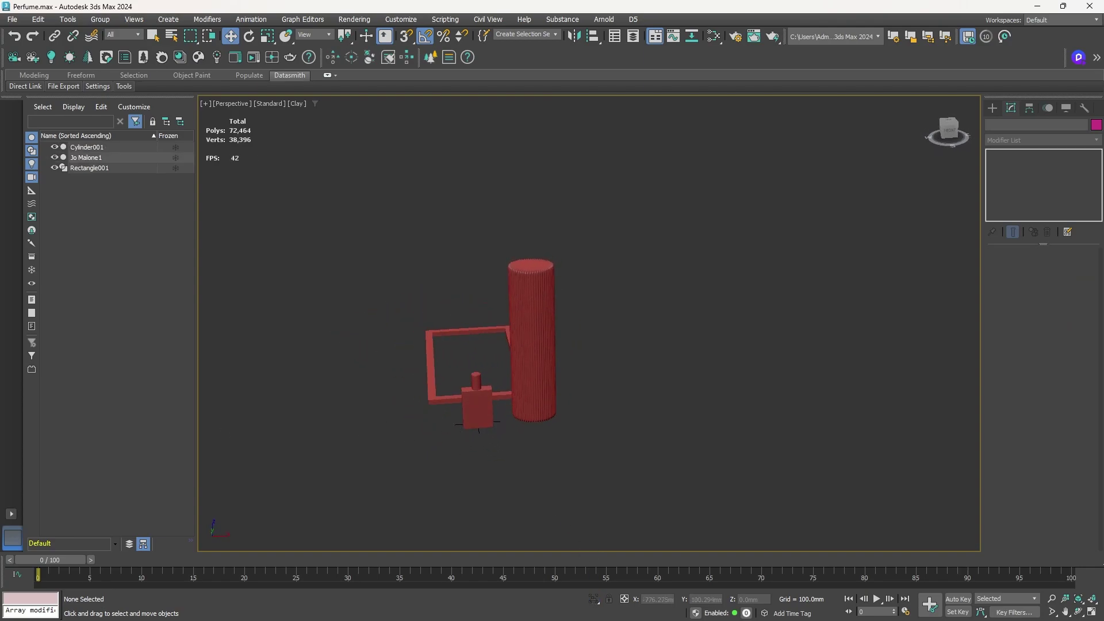
{"action": "left_click", "coordinate": [428, 385]}
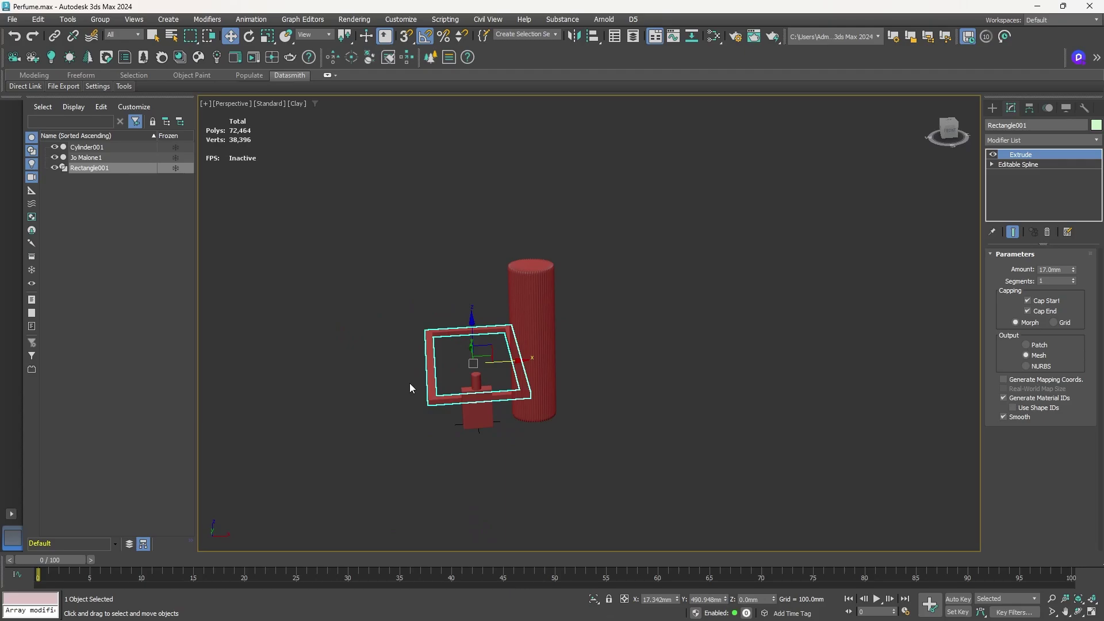
{"action": "key", "text": "e"}
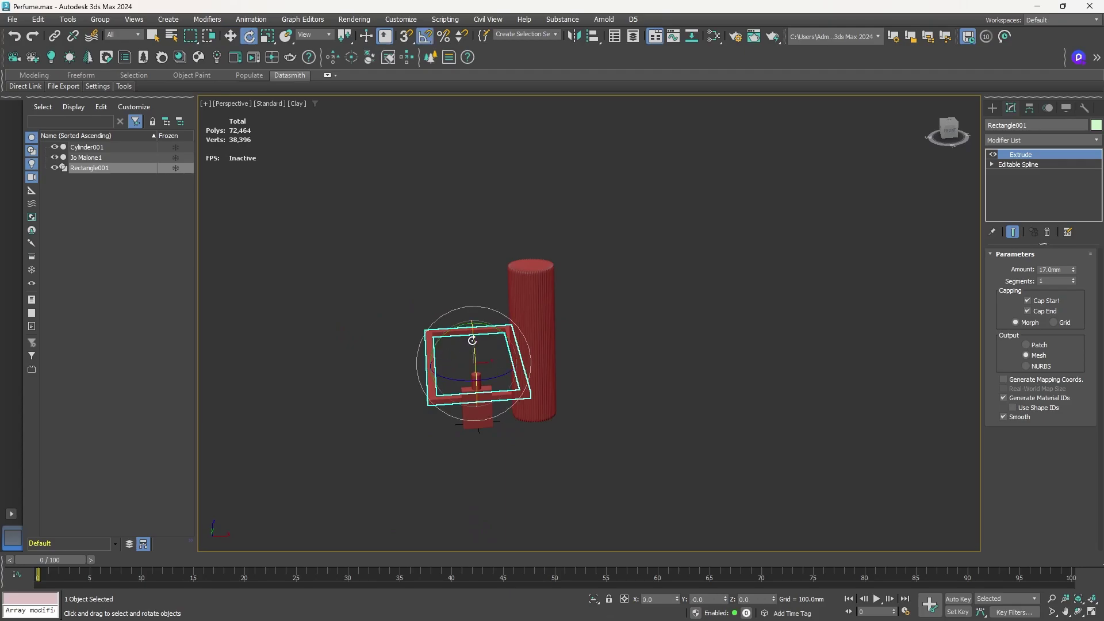
{"action": "left_click_drag", "start_coordinate": [472, 341], "coordinate": [471, 313]}
{"action": "key", "text": "w"}
Raise the upright frame to Z about 346 mm and move it to Y about 166 mm, behind the bottle and column.
{"action": "middle_click_drag", "start_coordinate": [498, 392], "coordinate": [548, 369], "text": "alt"}
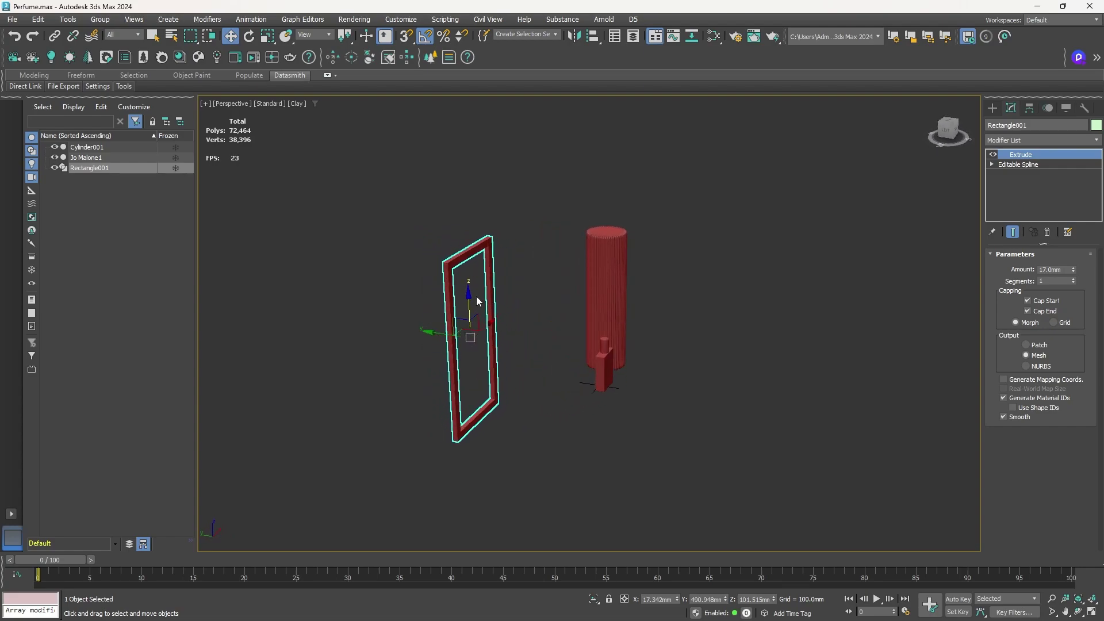
{"action": "left_click_drag", "start_coordinate": [470, 295], "coordinate": [467, 227]}
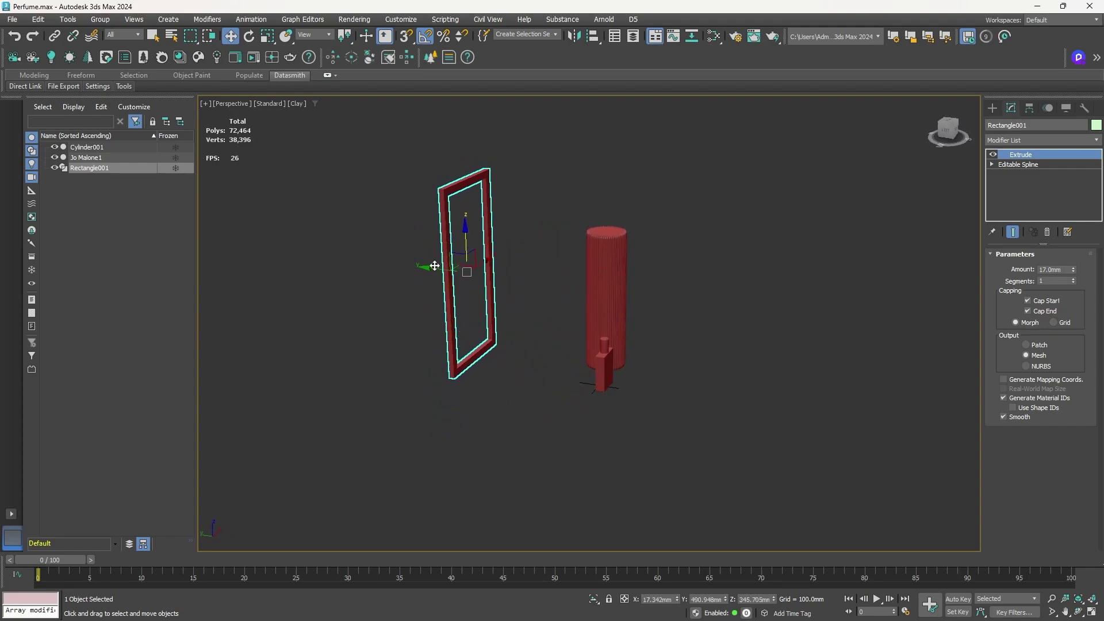
{"action": "left_click_drag", "start_coordinate": [429, 267], "coordinate": [517, 313]}
{"action": "middle_click_drag", "start_coordinate": [517, 313], "coordinate": [475, 319], "text": "alt"}
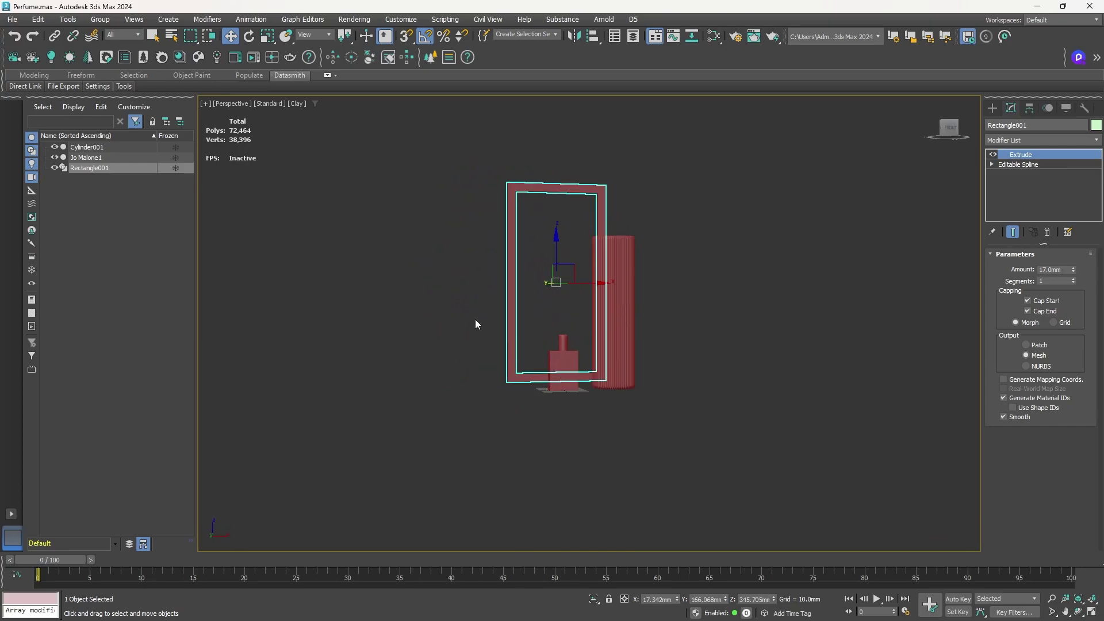
Convert the frame to an Editable Poly.
{"action": "right_click", "coordinate": [533, 186]}
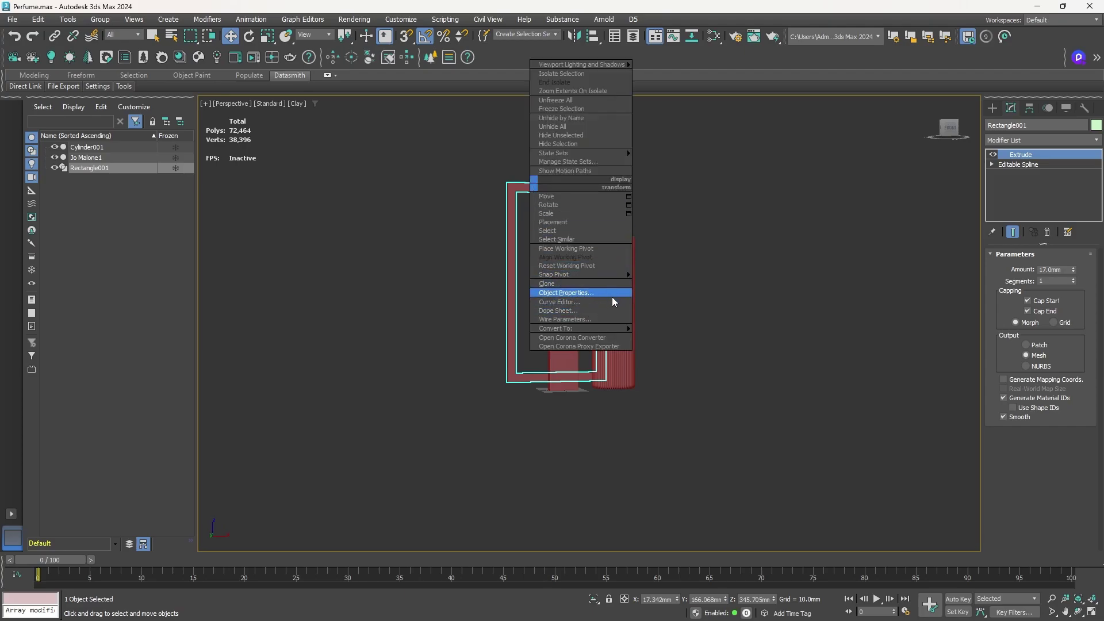
{"action": "mouse_move", "coordinate": [615, 329]}
{"action": "left_click", "coordinate": [661, 336]}
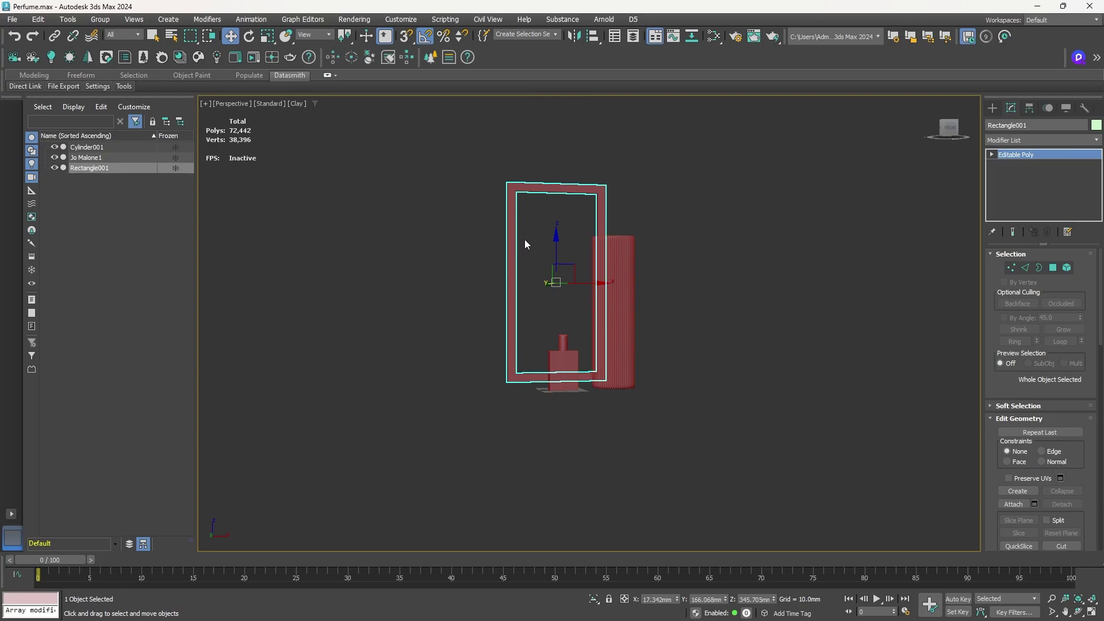
Lower the frame's top vertices to Z about 446 mm and widen it past the column by moving that side's vertices to X about 356 mm.
{"action": "key", "text": "1"}
{"action": "middle_click_drag", "start_coordinate": [471, 223], "coordinate": [468, 221], "text": "alt"}
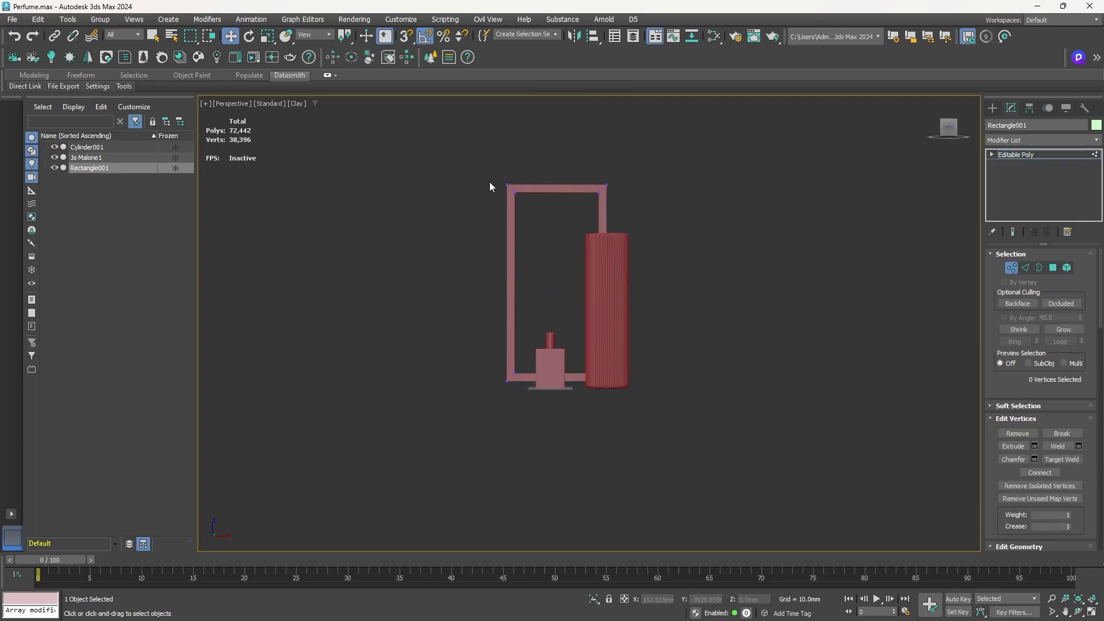
{"action": "left_click_drag", "start_coordinate": [490, 169], "coordinate": [655, 223]}
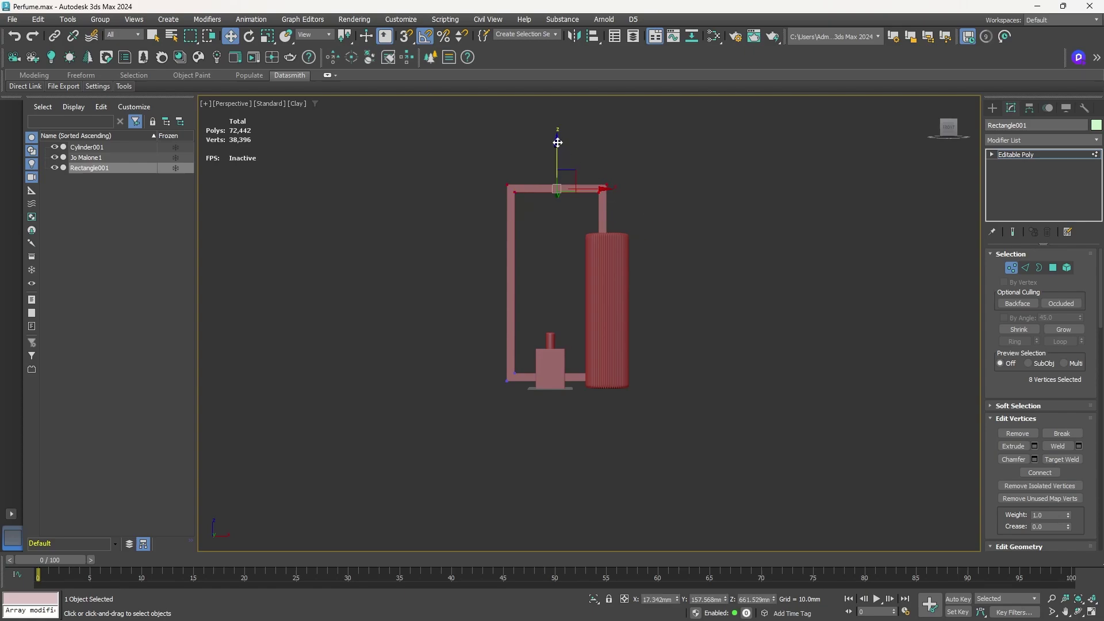
{"action": "left_click_drag", "start_coordinate": [557, 142], "coordinate": [550, 206]}
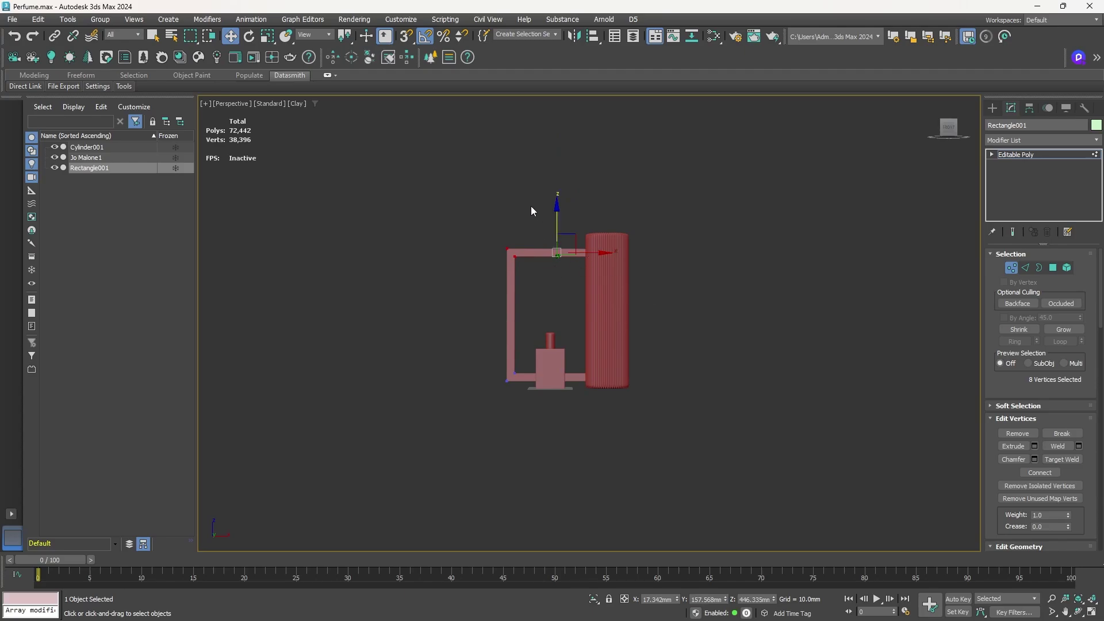
{"action": "left_click_drag", "start_coordinate": [585, 406], "coordinate": [568, 430]}
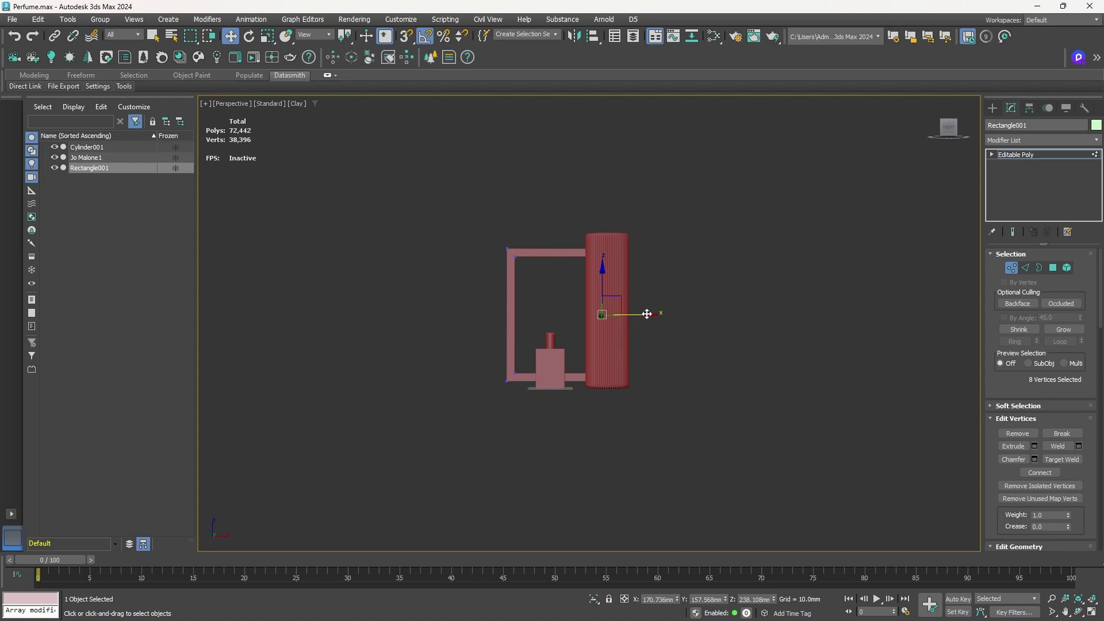
{"action": "left_click_drag", "start_coordinate": [646, 314], "coordinate": [702, 312]}
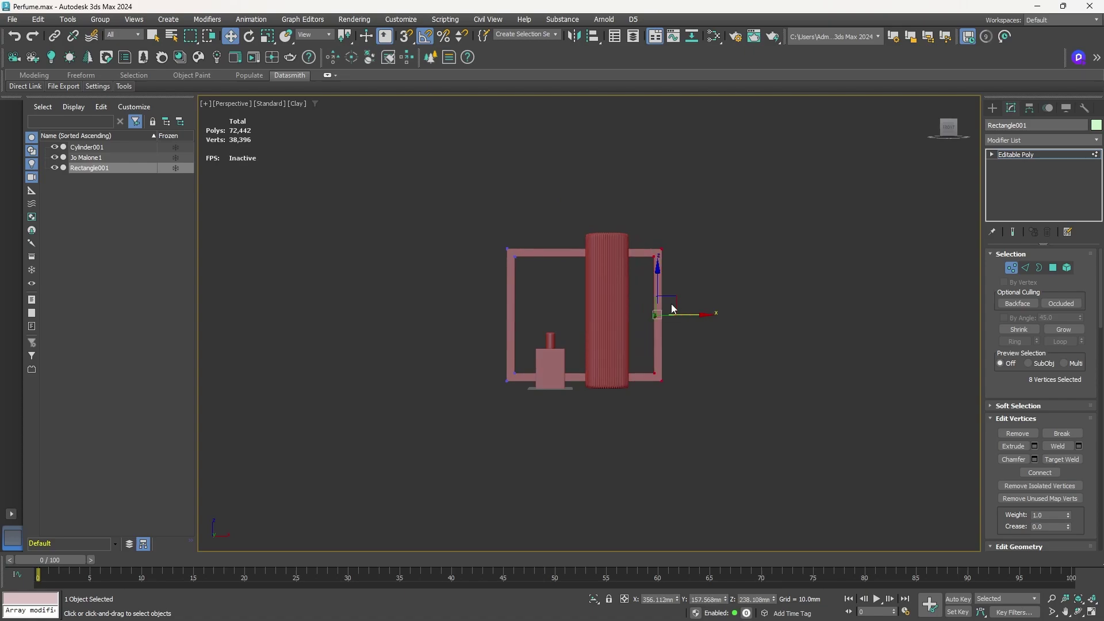
{"action": "key", "text": "1"}
Scale the grooved column along Z to about 148% so it rises well above the frame.
{"action": "left_click", "coordinate": [609, 253]}
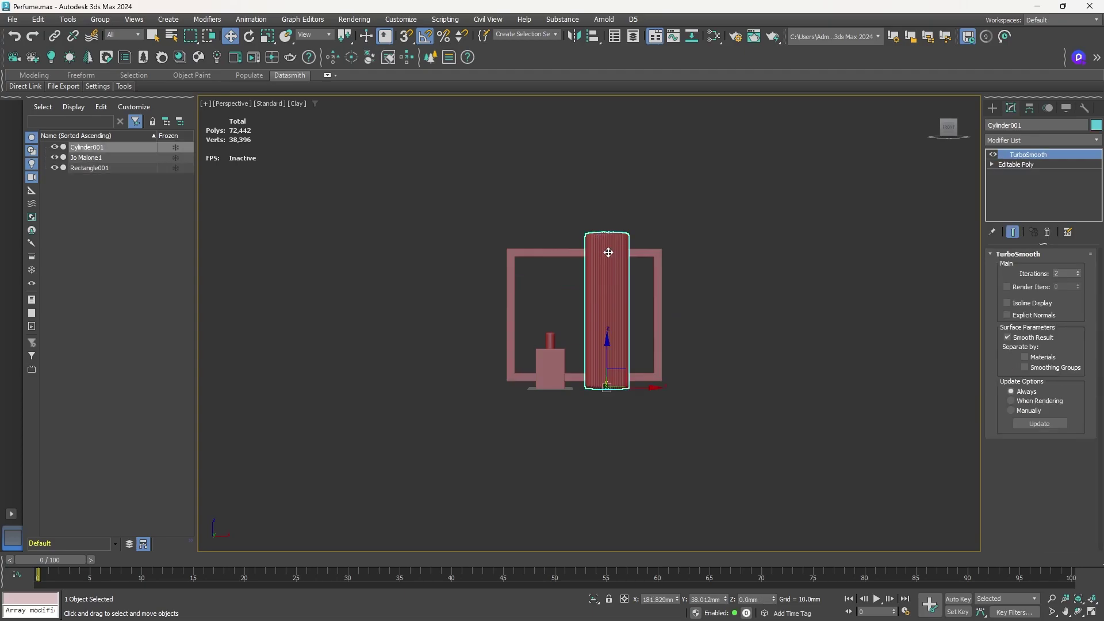
{"action": "key", "text": "r"}
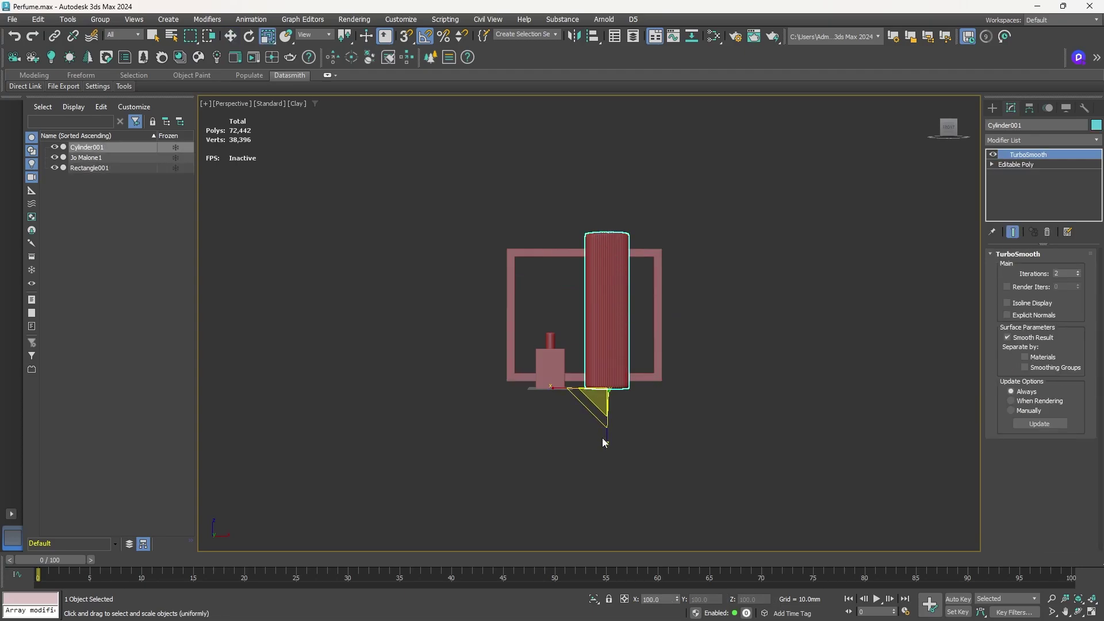
{"action": "left_click_drag", "start_coordinate": [604, 443], "coordinate": [604, 463]}
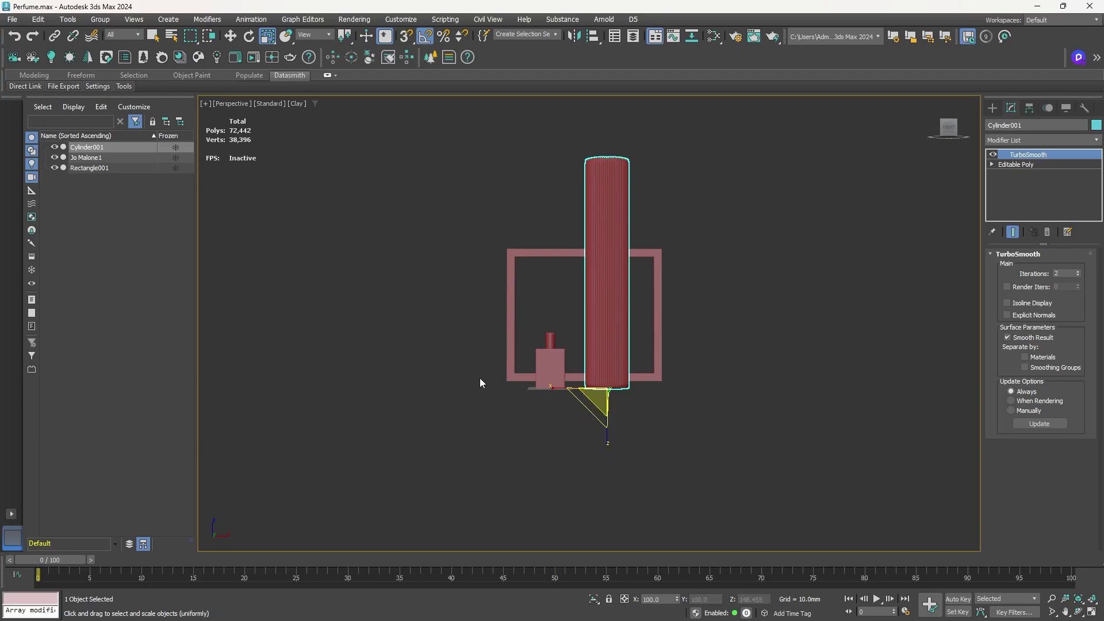
{"action": "left_click", "coordinate": [464, 361]}
Select the upright frame behind the bottle and switch it to edge-level editing.
{"action": "middle_click_drag", "start_coordinate": [464, 361], "coordinate": [555, 380], "text": "alt"}
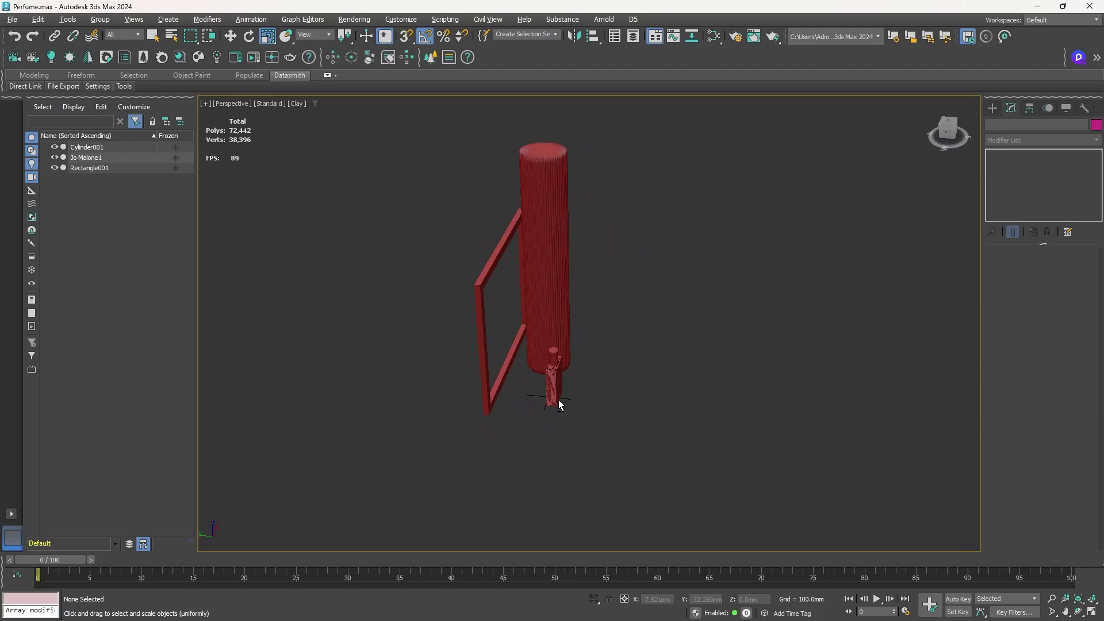
{"action": "scroll", "coordinate": [485, 315], "scroll_direction": "up", "scroll_amount": 5}
{"action": "left_click", "coordinate": [483, 315]}
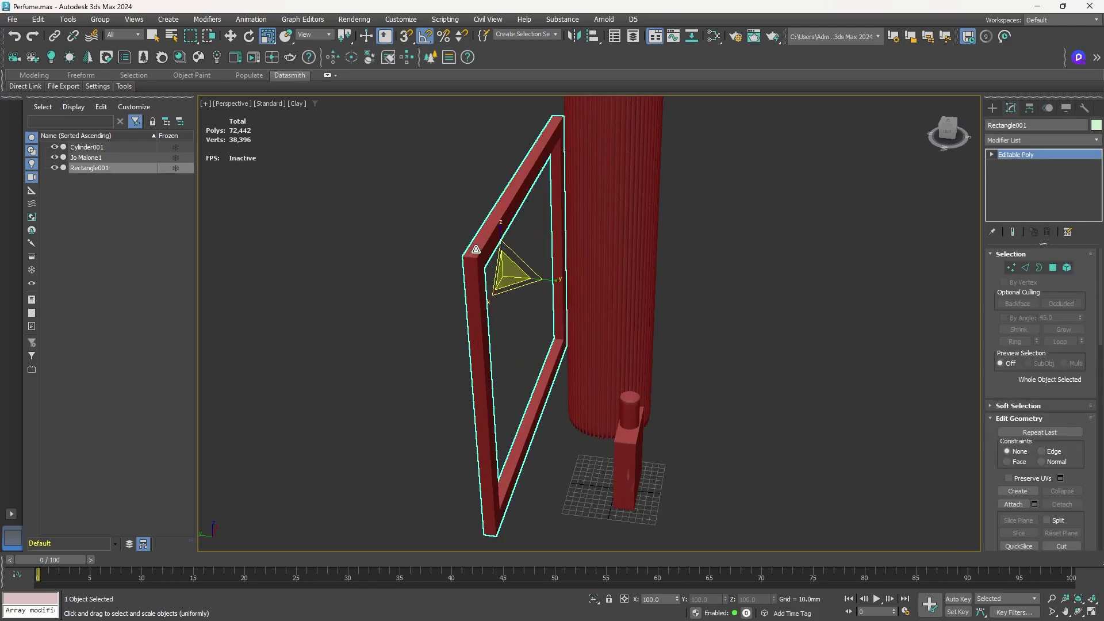
{"action": "left_click", "coordinate": [1026, 268]}
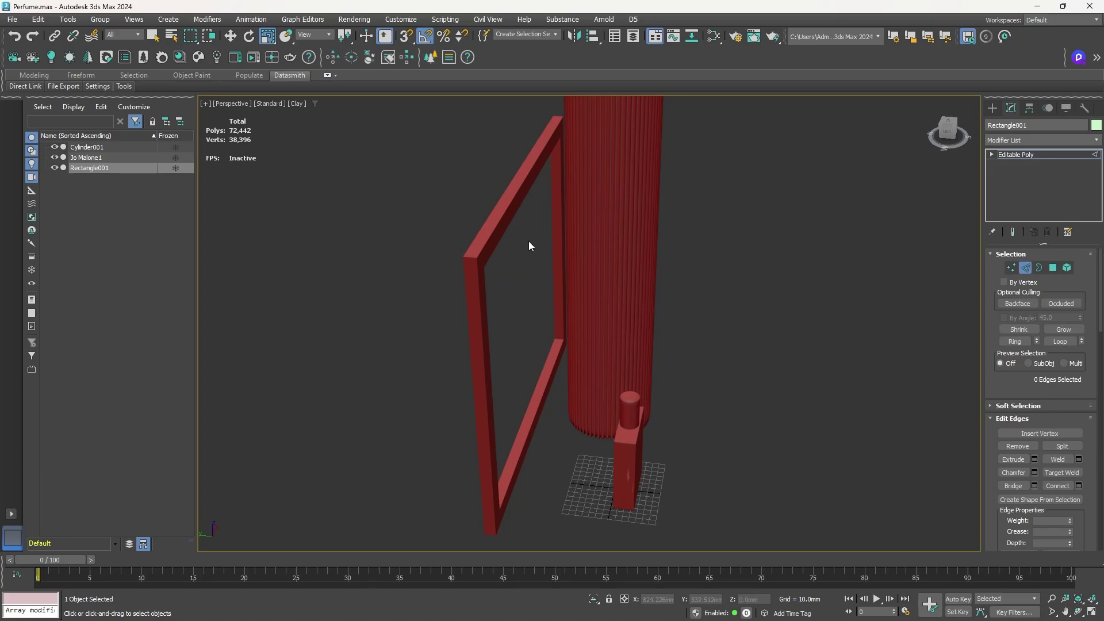
{"action": "left_click", "coordinate": [504, 217]}
{"action": "scroll", "coordinate": [502, 219], "scroll_direction": "up", "scroll_amount": 4}
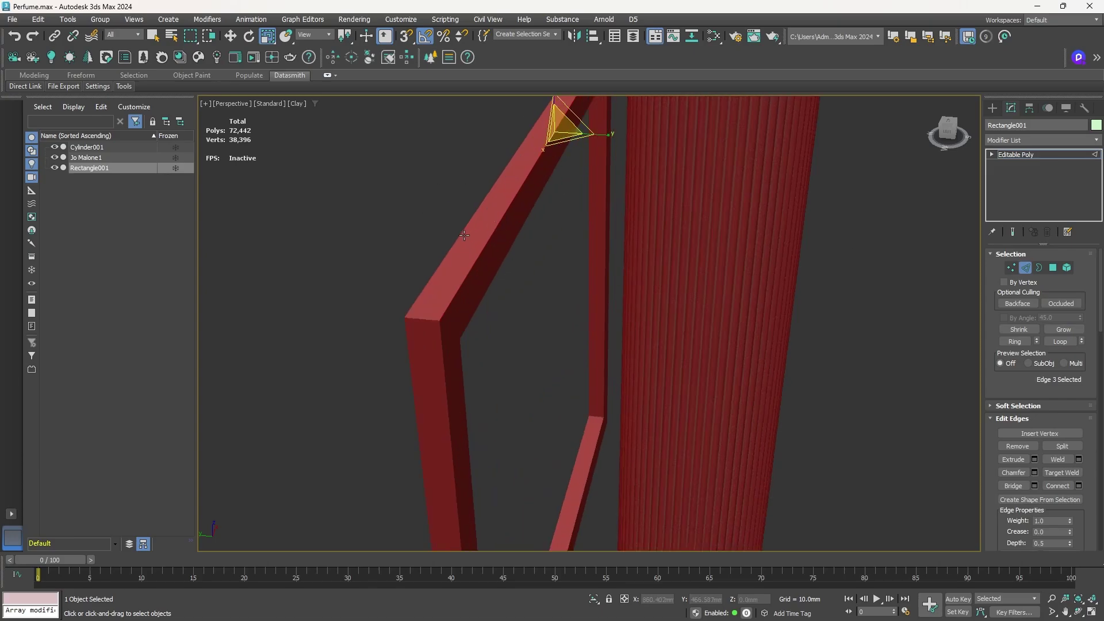
{"action": "left_click", "coordinate": [451, 245], "text": "ctrl"}
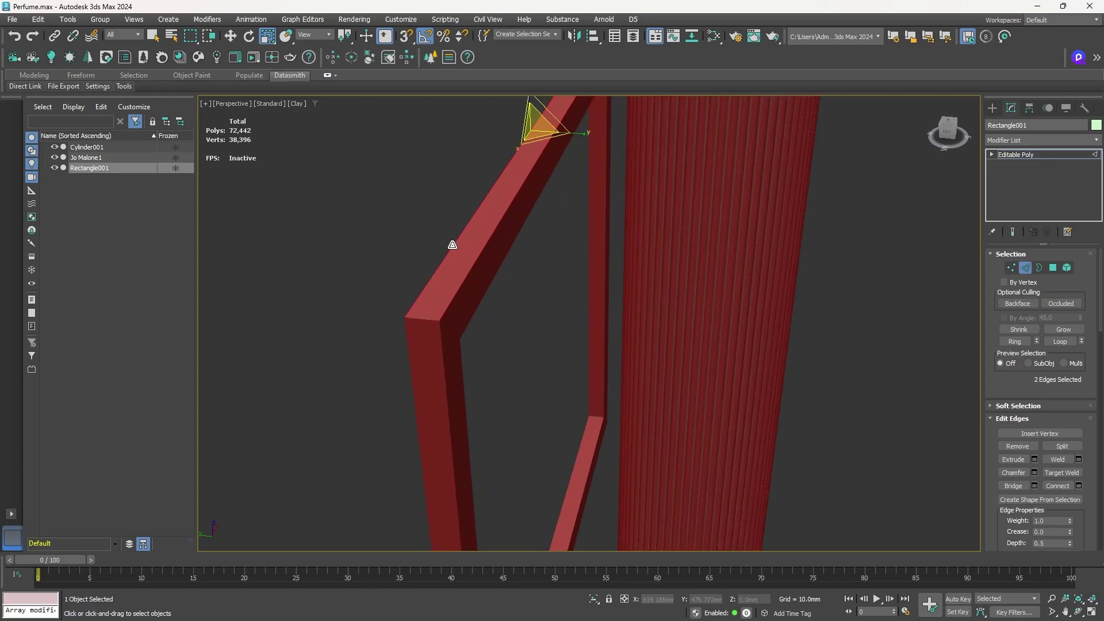
{"action": "left_click", "coordinate": [447, 328], "text": "ctrl"}
{"action": "middle_click_drag", "start_coordinate": [509, 364], "coordinate": [490, 222], "text": "alt"}
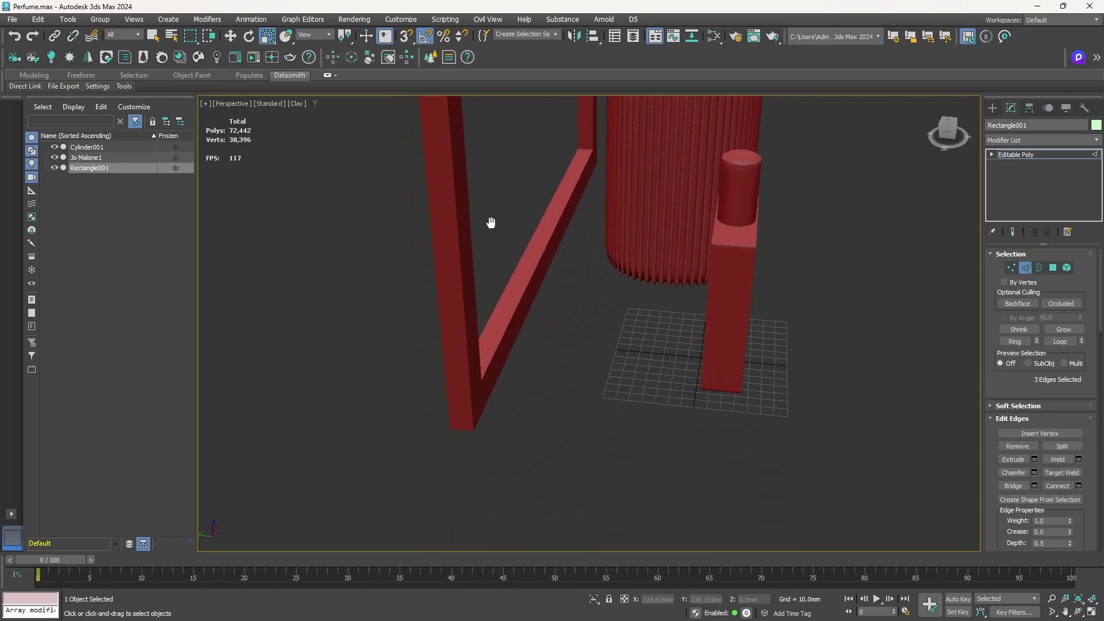
Change the viewport shading from Clay to Default Shading and display edged faces.
{"action": "left_click", "coordinate": [296, 104]}
{"action": "left_click", "coordinate": [302, 116]}
{"action": "scroll", "coordinate": [461, 301], "scroll_direction": "down", "scroll_amount": 5}
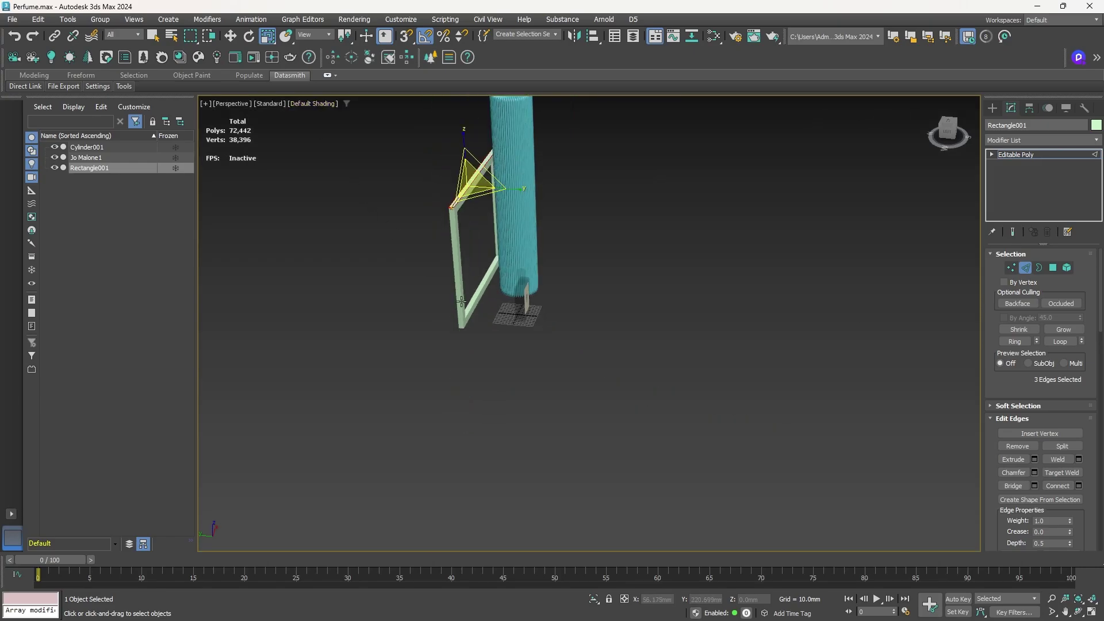
{"action": "scroll", "coordinate": [455, 282], "scroll_direction": "up", "scroll_amount": 5}
{"action": "key", "text": "F4"}
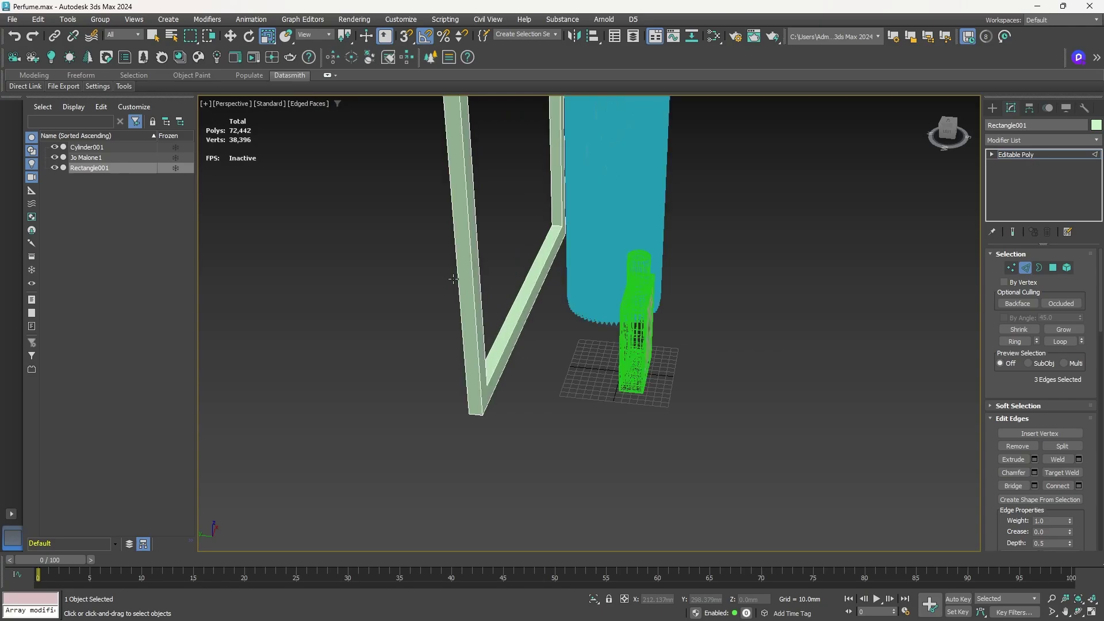
Select all of the upright frame's edges and chamfer them by about 1.83 mm with 1 connecting segment.
{"action": "left_click", "coordinate": [477, 379], "text": "ctrl"}
{"action": "scroll", "coordinate": [477, 379], "scroll_direction": "down", "scroll_amount": 5}
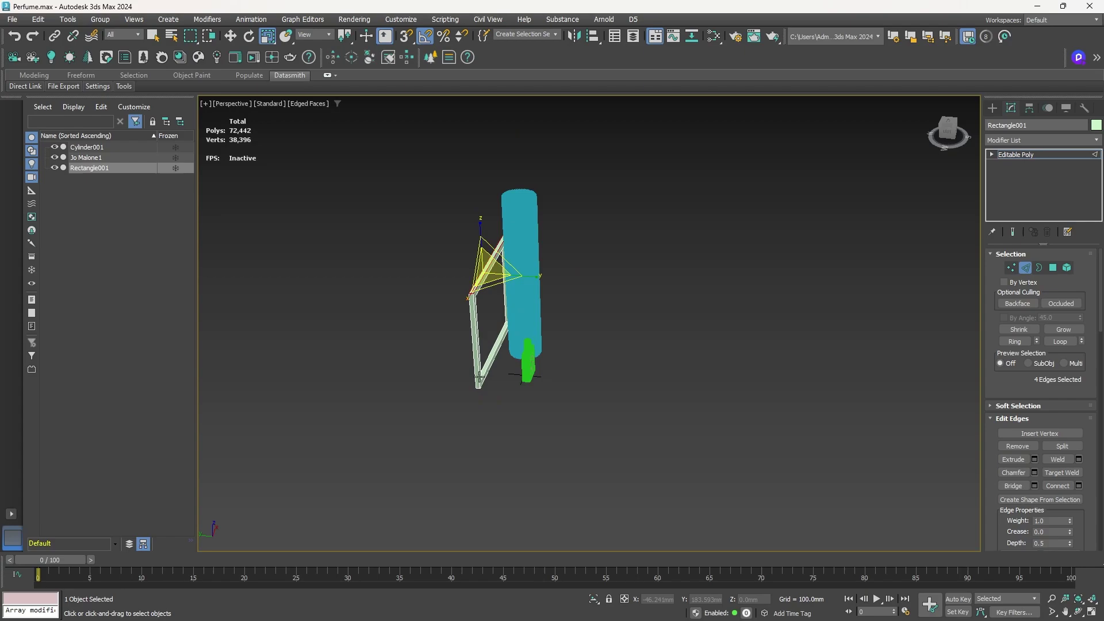
{"action": "left_click_drag", "start_coordinate": [415, 211], "coordinate": [564, 423]}
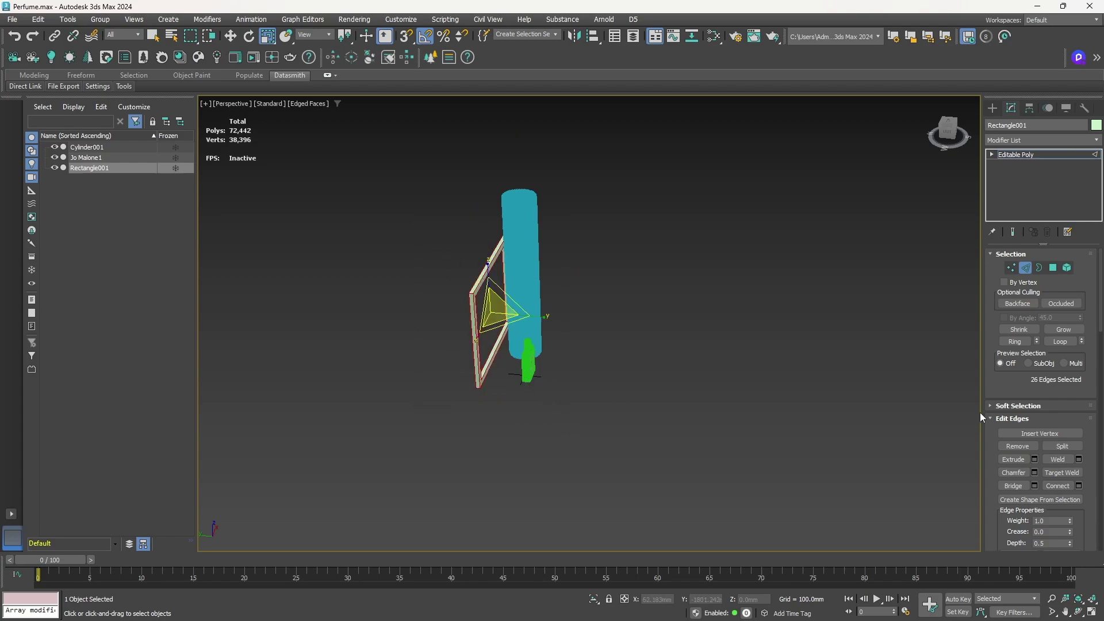
{"action": "scroll", "coordinate": [1026, 449], "scroll_direction": "down", "scroll_amount": 1}
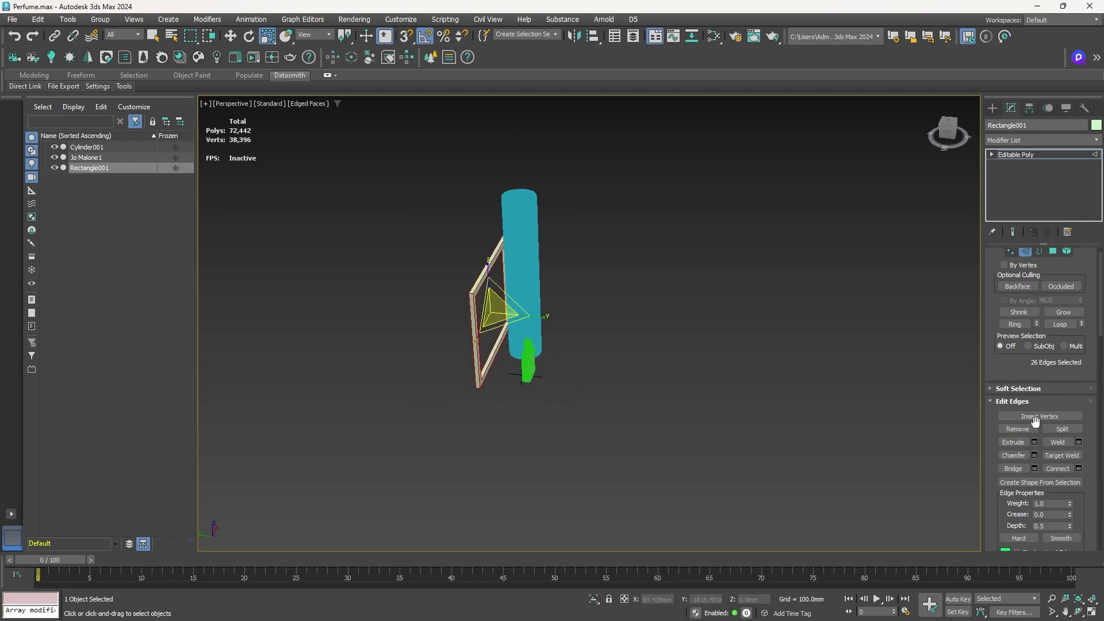
{"action": "scroll", "coordinate": [1034, 421], "scroll_direction": "down", "scroll_amount": 3}
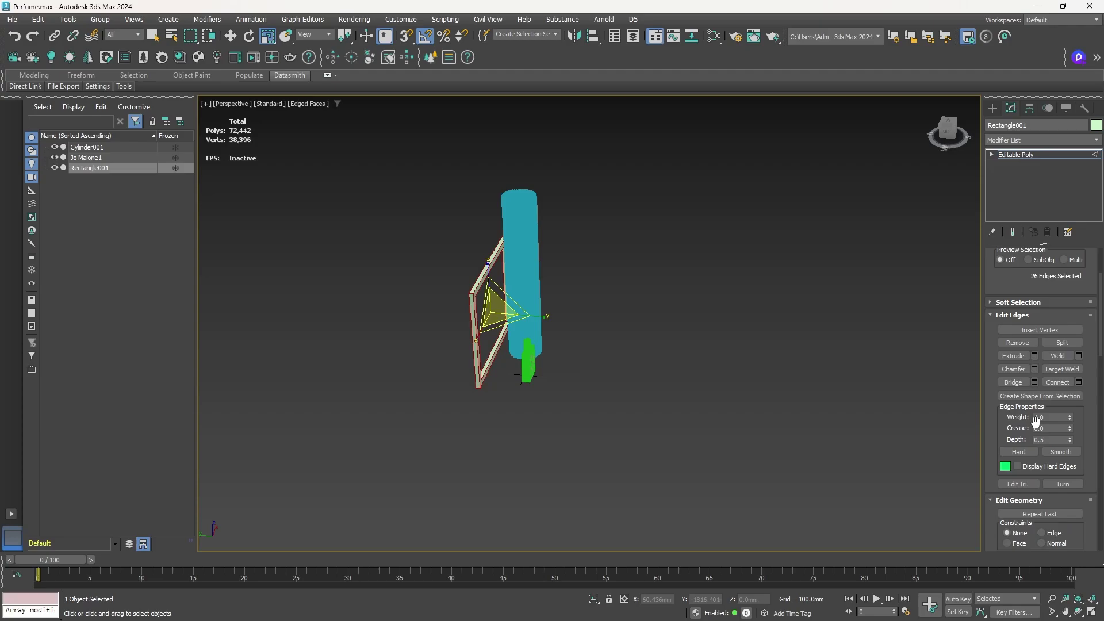
{"action": "left_click", "coordinate": [1034, 369]}
{"action": "scroll", "coordinate": [460, 322], "scroll_direction": "up", "scroll_amount": 6}
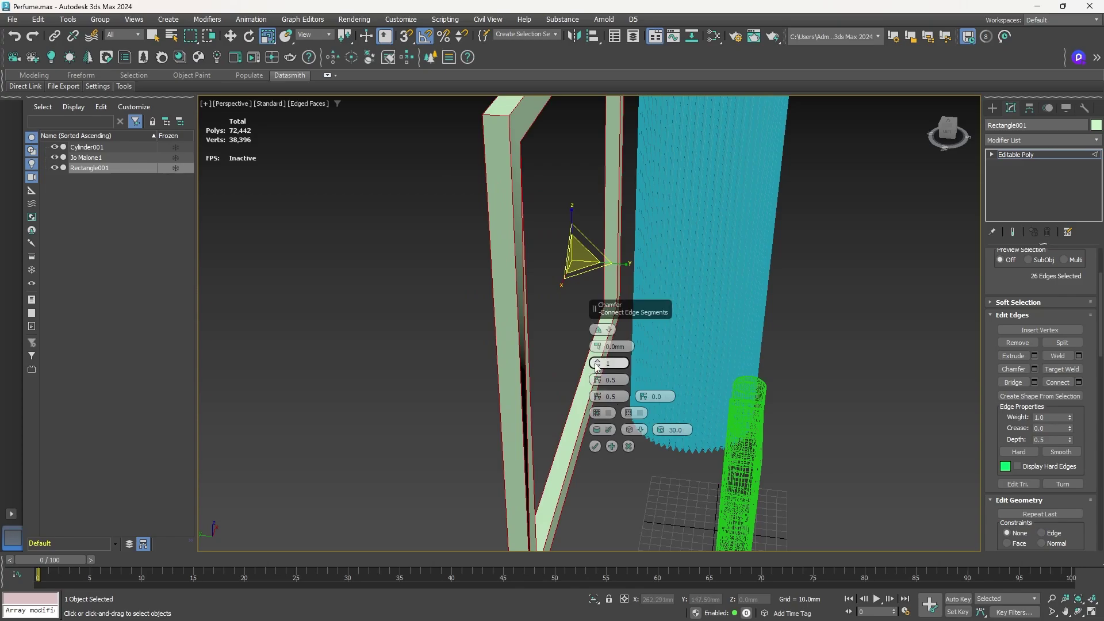
{"action": "left_click_drag", "start_coordinate": [598, 346], "coordinate": [594, 335]}
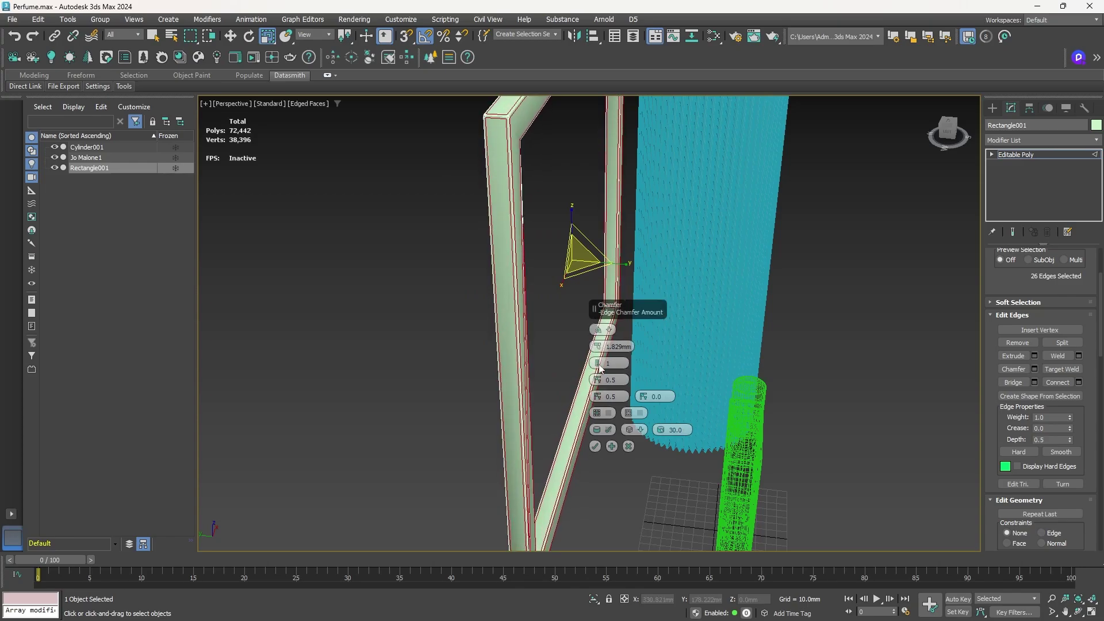
{"action": "left_click", "coordinate": [595, 446]}
Deselect the frame's edges, turn off edged faces and view the whole scene from the front.
{"action": "left_click", "coordinate": [446, 409]}
{"action": "scroll", "coordinate": [446, 409], "scroll_direction": "down", "scroll_amount": 3}
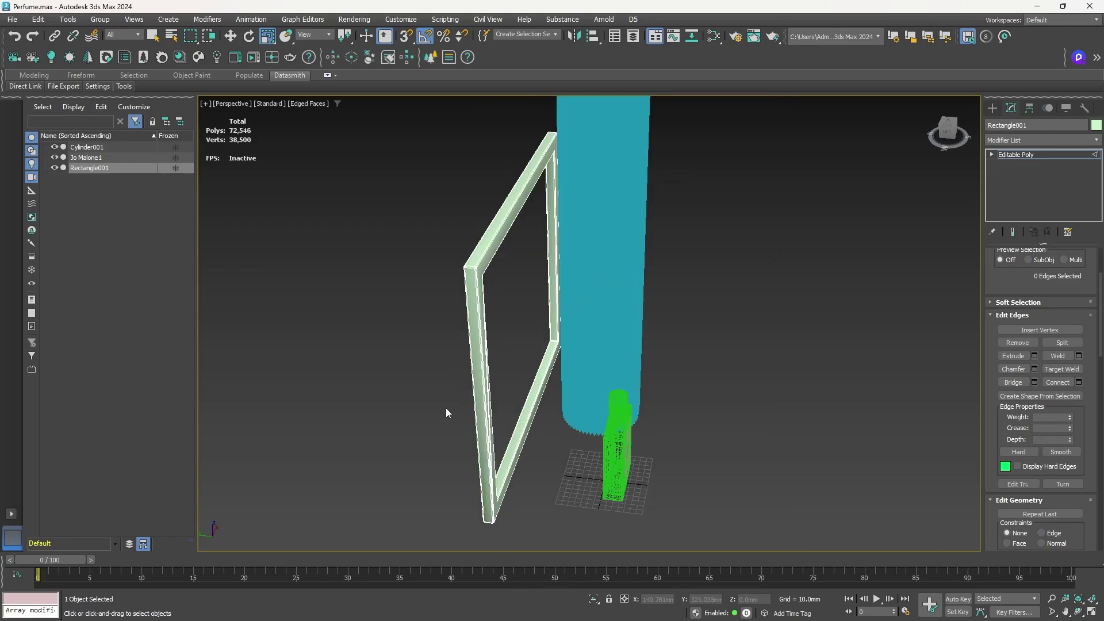
{"action": "key", "text": "F4"}
{"action": "mouse_move", "coordinate": [446, 412]}
{"action": "middle_mouse_down", "text": "alt"}
{"action": "mouse_move", "coordinate": [486, 430]}
{"action": "mouse_move", "coordinate": [584, 395]}
{"action": "mouse_move", "coordinate": [433, 394]}
{"action": "mouse_move", "coordinate": [454, 384]}
{"action": "middle_mouse_up", "text": "alt"}
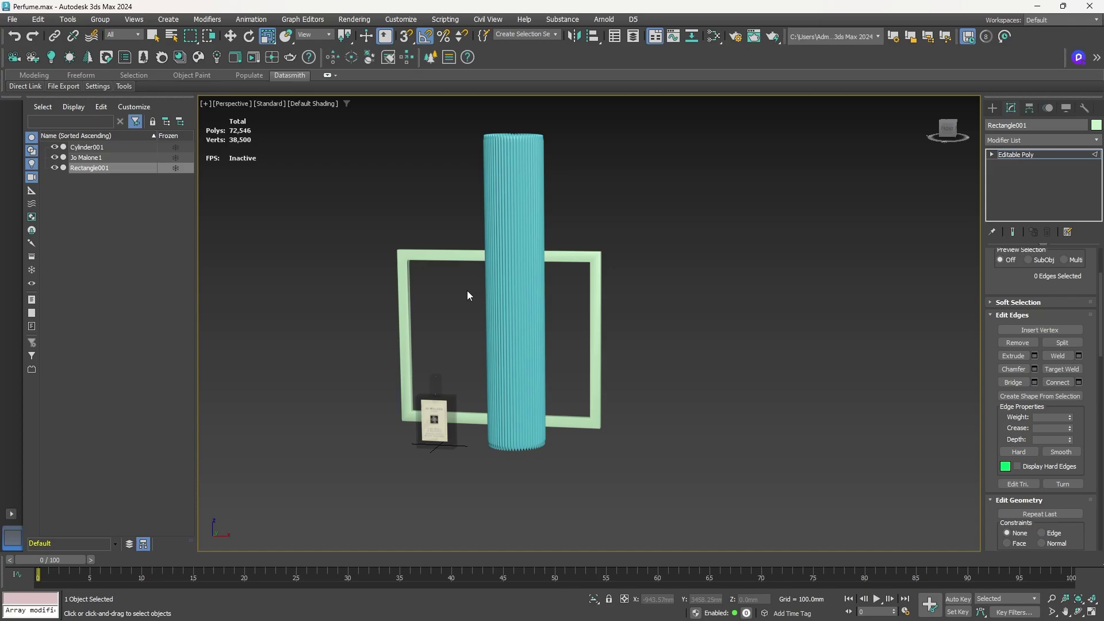
Export only the upright frame as a Datasmith file named Prop1 in the ProductVisualization folder.
{"action": "mouse_move", "coordinate": [35, 88]}
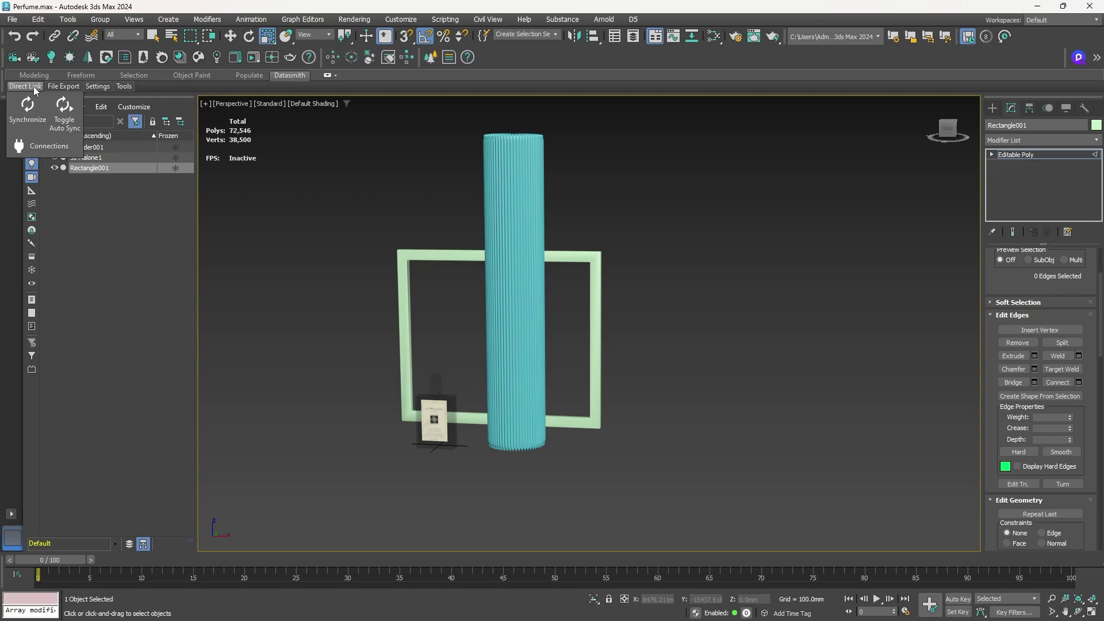
{"action": "mouse_move", "coordinate": [69, 89]}
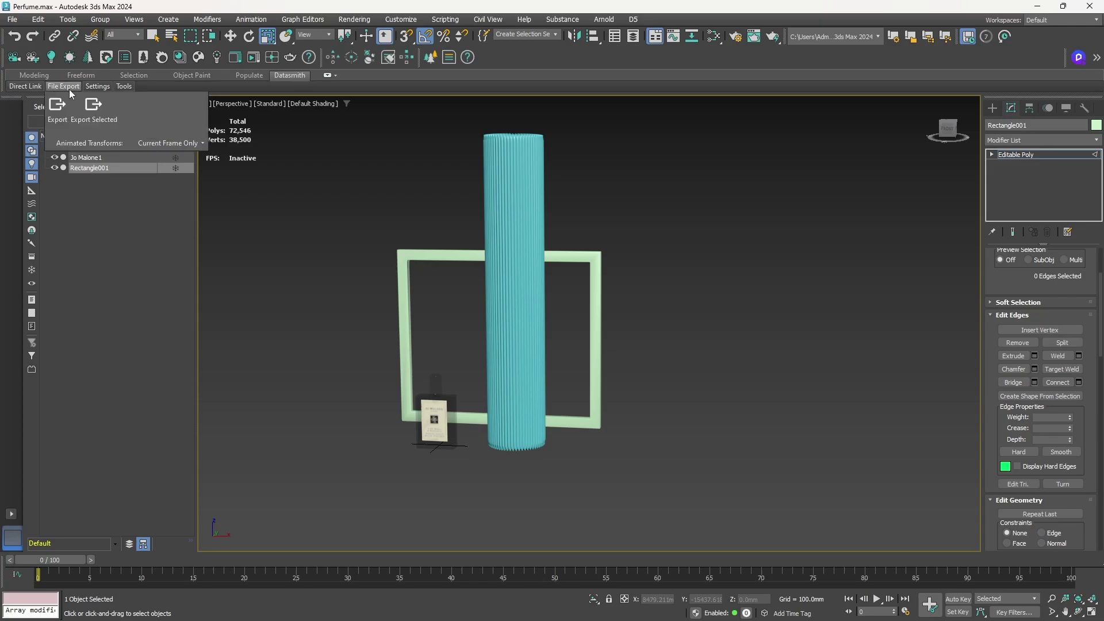
{"action": "left_click", "coordinate": [425, 255]}
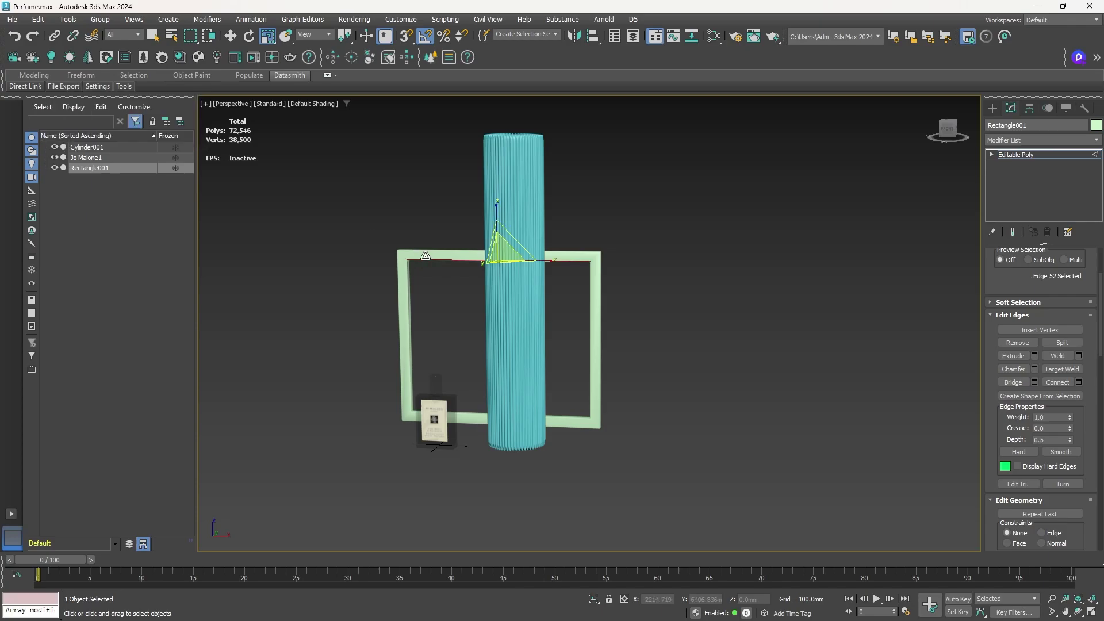
{"action": "key", "text": "4"}
{"action": "double_click", "coordinate": [402, 253]}
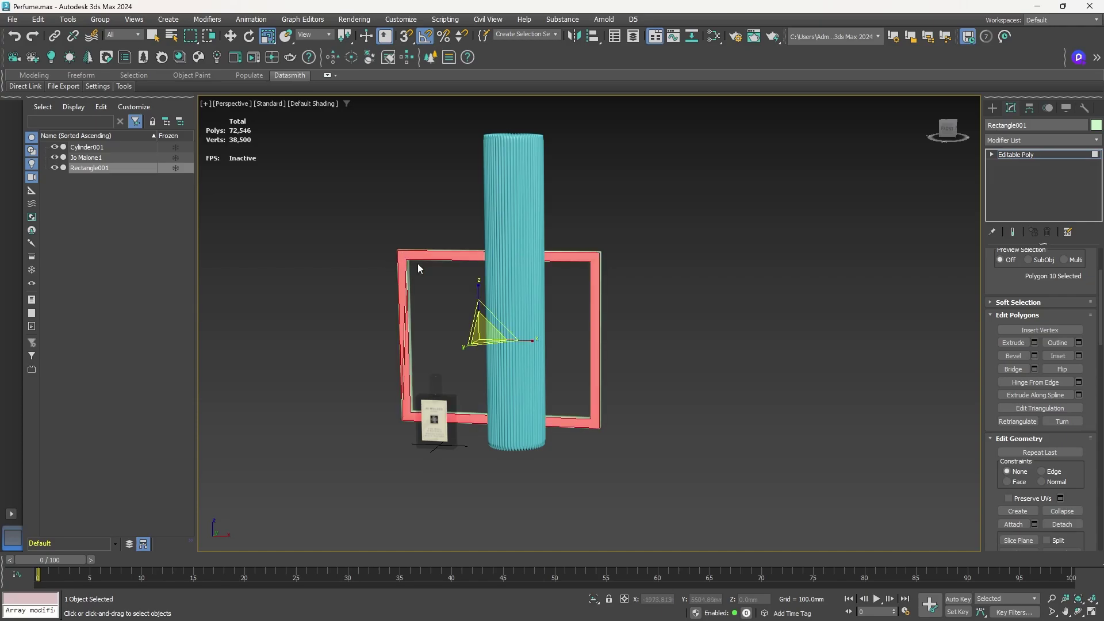
{"action": "key", "text": "4"}
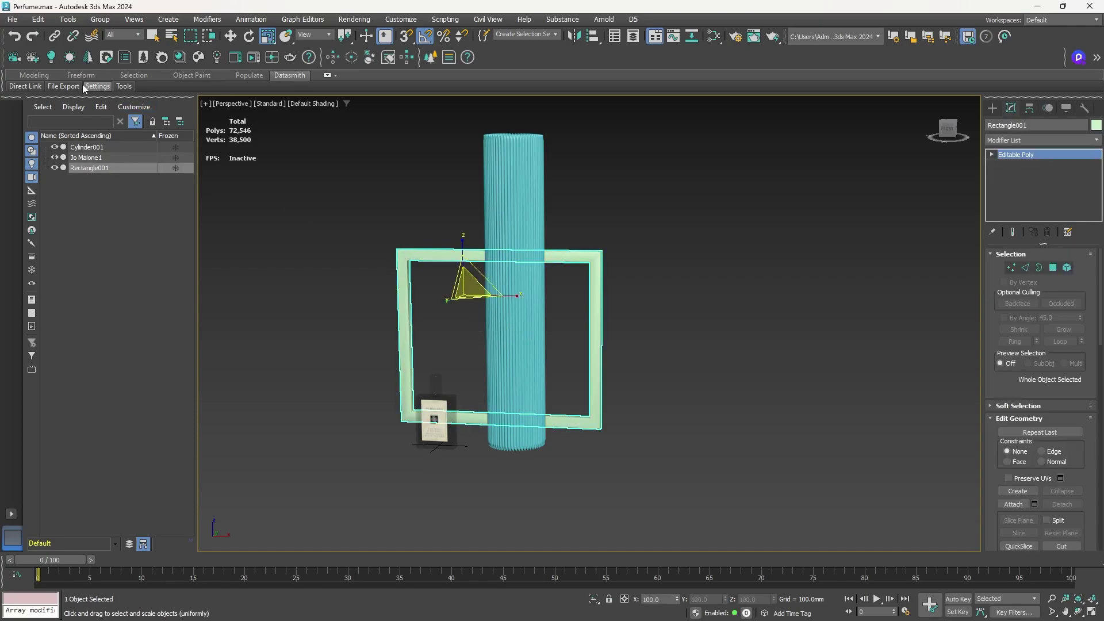
{"action": "mouse_move", "coordinate": [77, 87]}
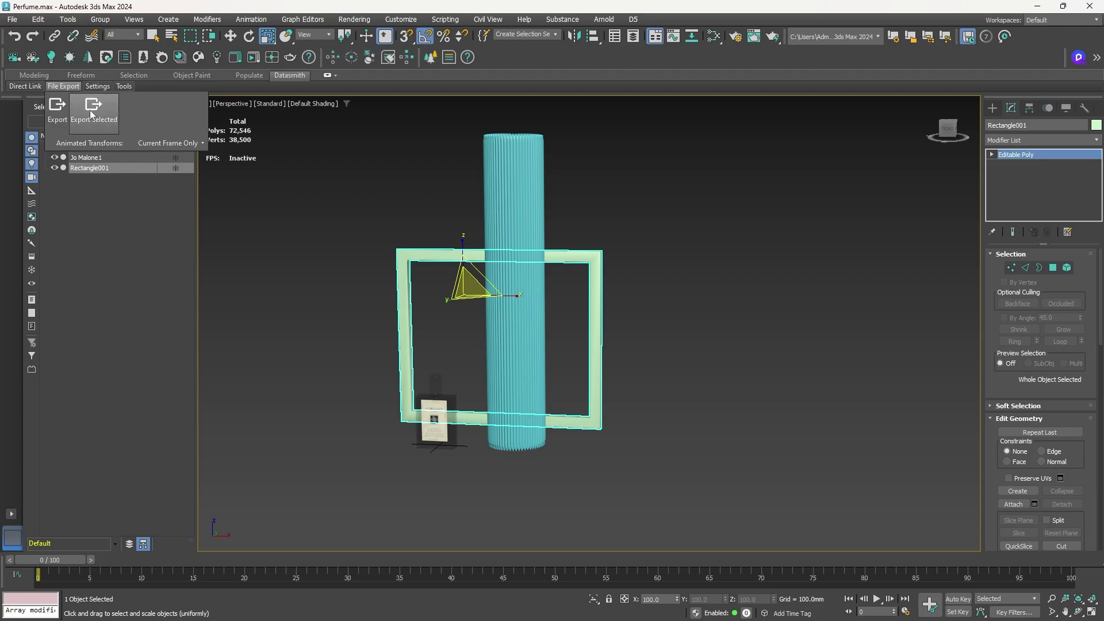
{"action": "left_click", "coordinate": [91, 115]}
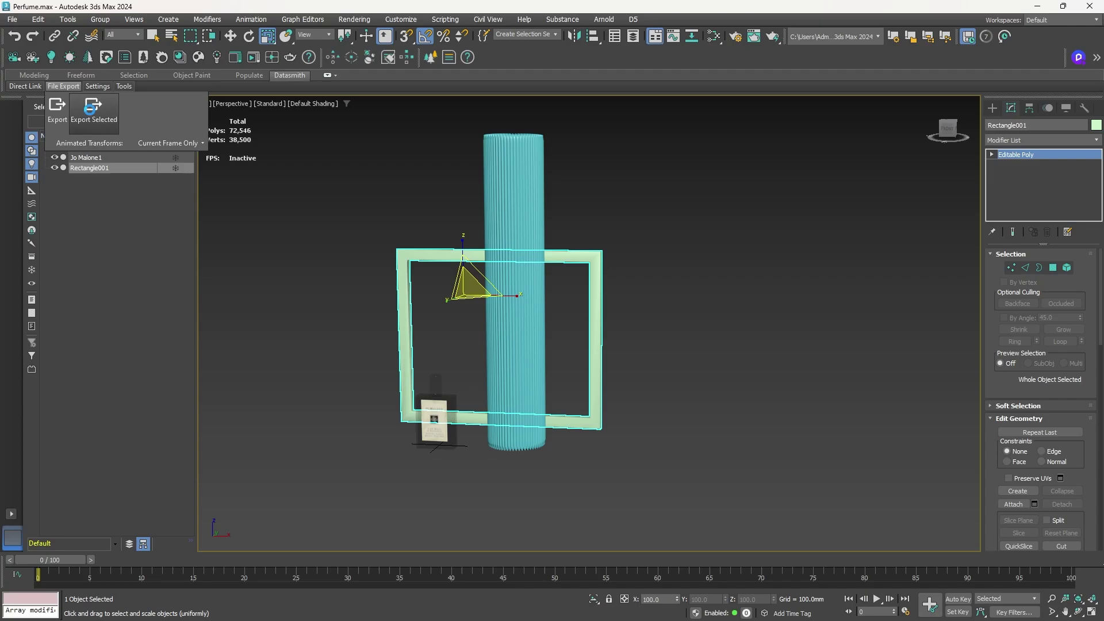
{"action": "left_click_drag", "start_coordinate": [236, 27], "coordinate": [514, 163]}
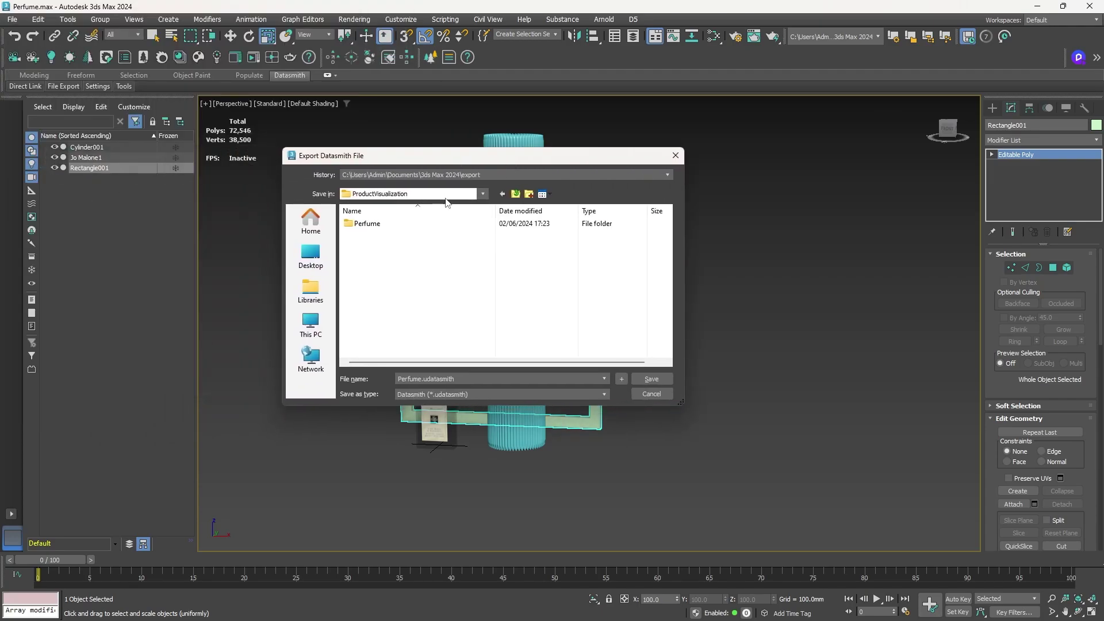
{"action": "left_click", "coordinate": [467, 379]}
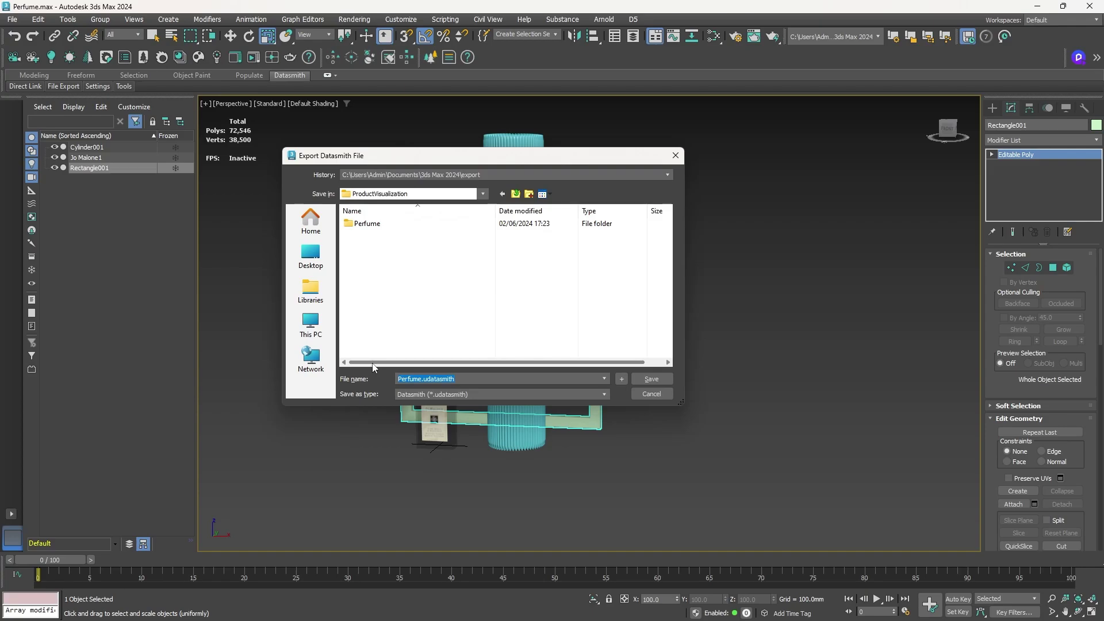
{"action": "type", "text": "Prop1"}
{"action": "left_click", "coordinate": [658, 380]}
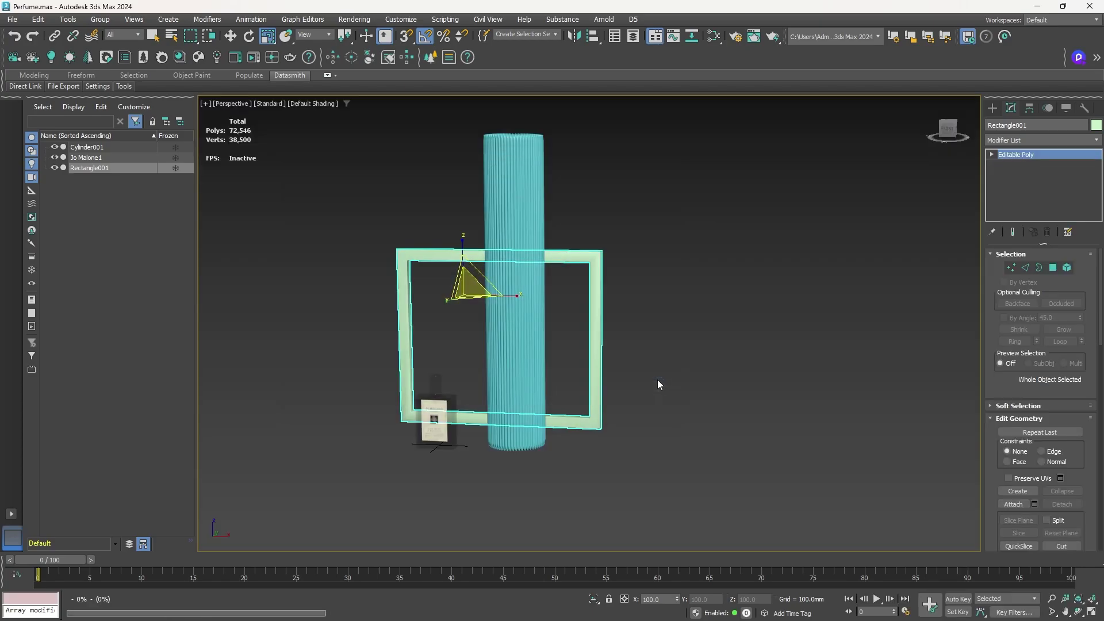
Export only the grooved column as a Datasmith file named Prop2 in the ProductVisualization folder.
{"action": "left_click", "coordinate": [524, 205]}
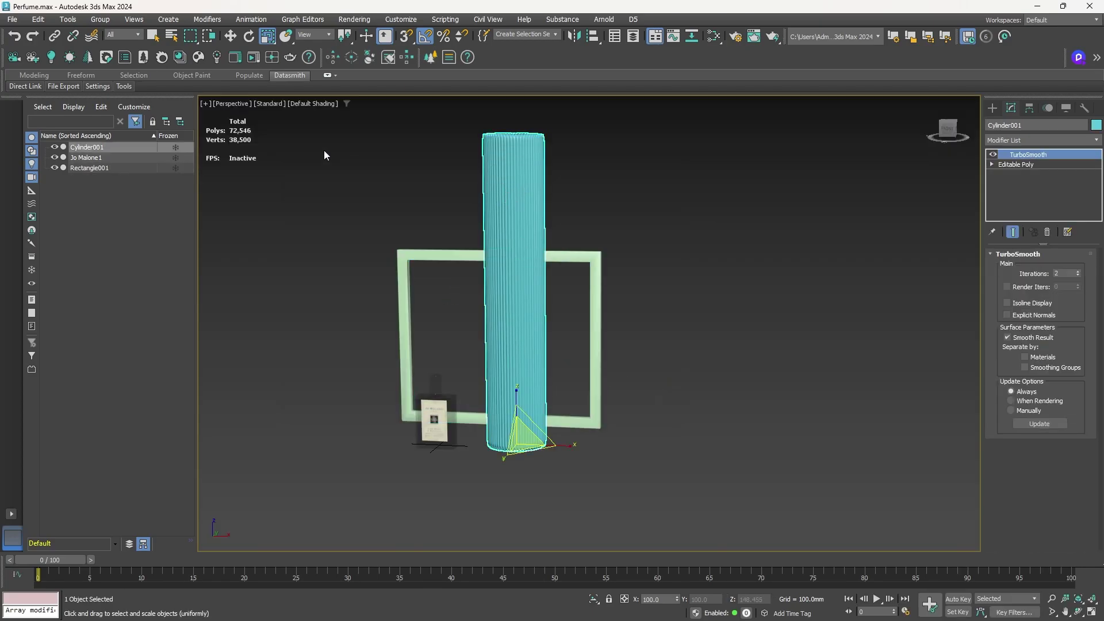
{"action": "mouse_move", "coordinate": [68, 85]}
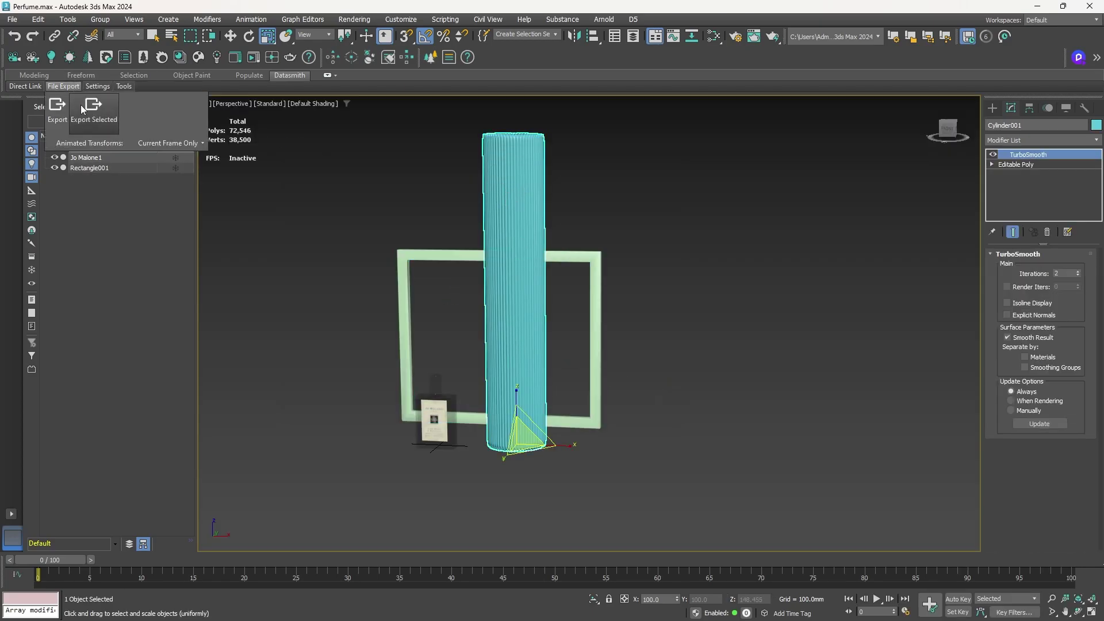
{"action": "left_click", "coordinate": [81, 105]}
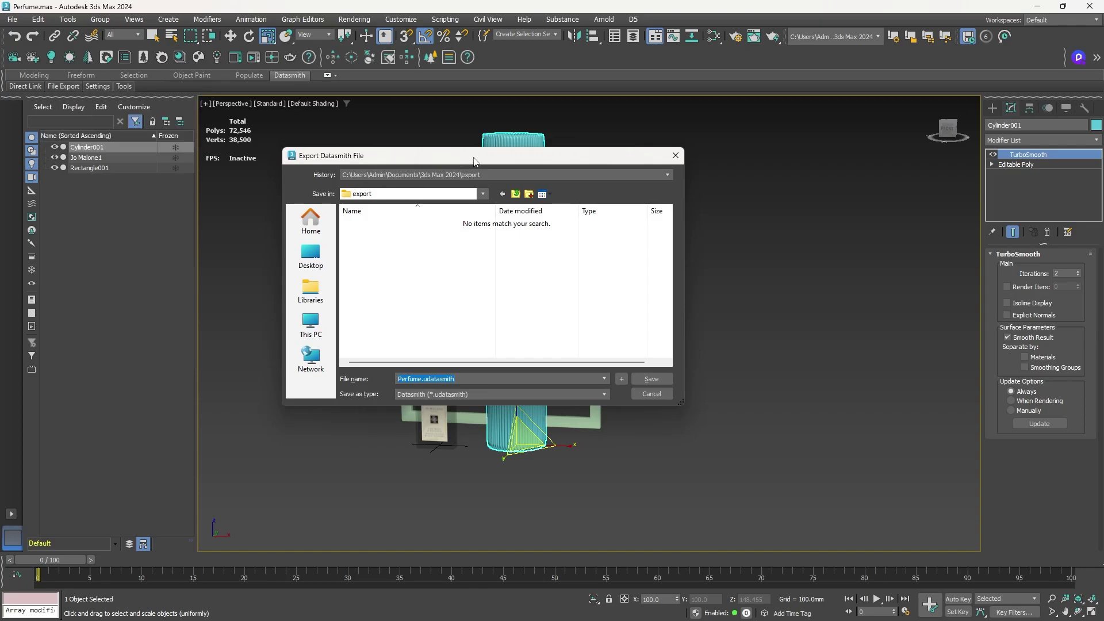
{"action": "left_click_drag", "start_coordinate": [474, 160], "coordinate": [434, 154]}
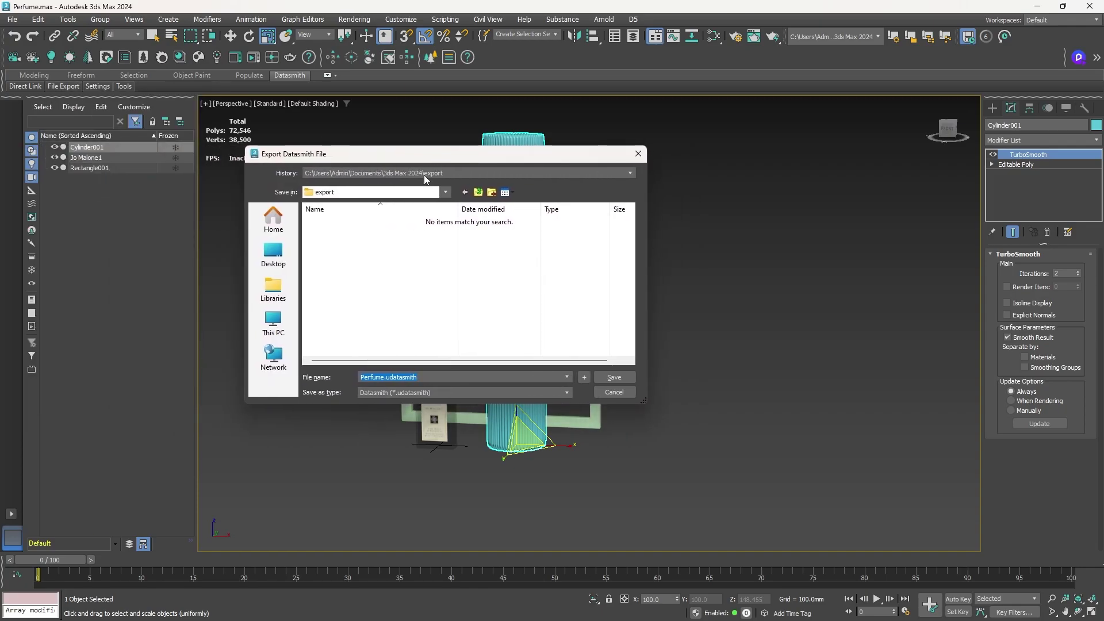
{"action": "left_click", "coordinate": [423, 175]}
{"action": "left_click", "coordinate": [420, 193]}
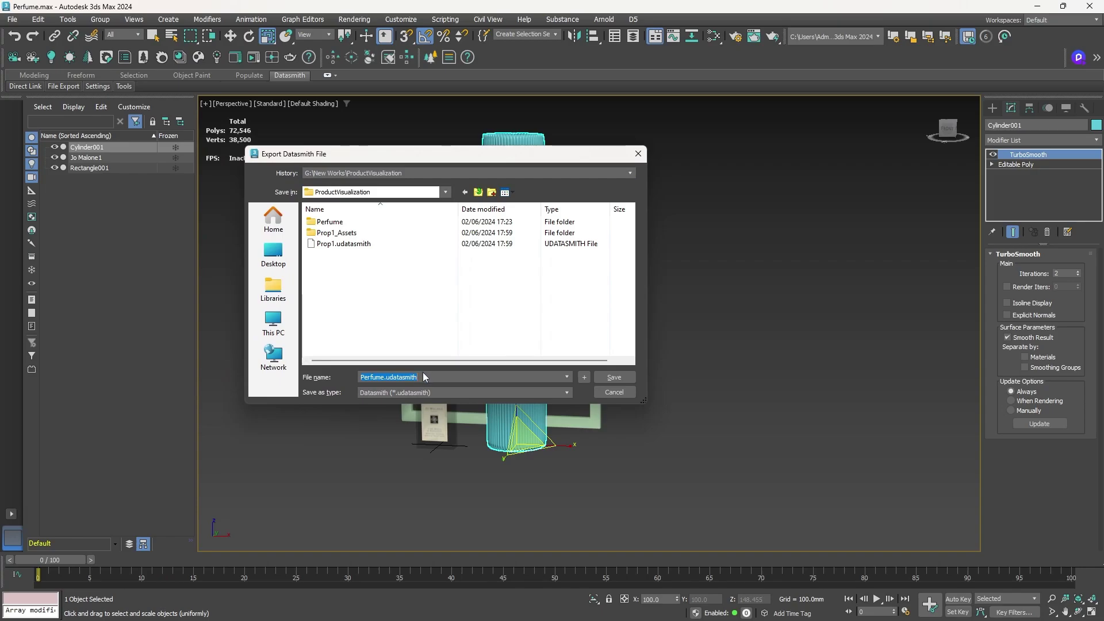
{"action": "type", "text": "Prop2"}
{"action": "key", "text": "Return"}
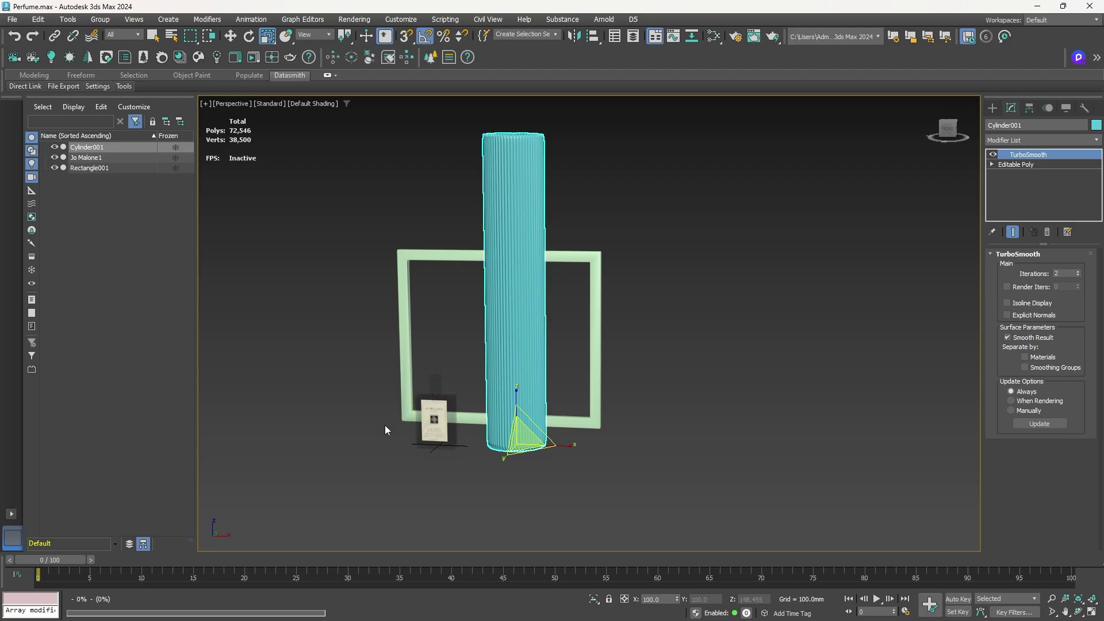
Detach the cap element from the perfume bottle as a separate object named Cap.
{"action": "scroll", "coordinate": [384, 425], "scroll_direction": "up", "scroll_amount": 3}
{"action": "scroll", "coordinate": [420, 429], "scroll_direction": "up", "scroll_amount": 4}
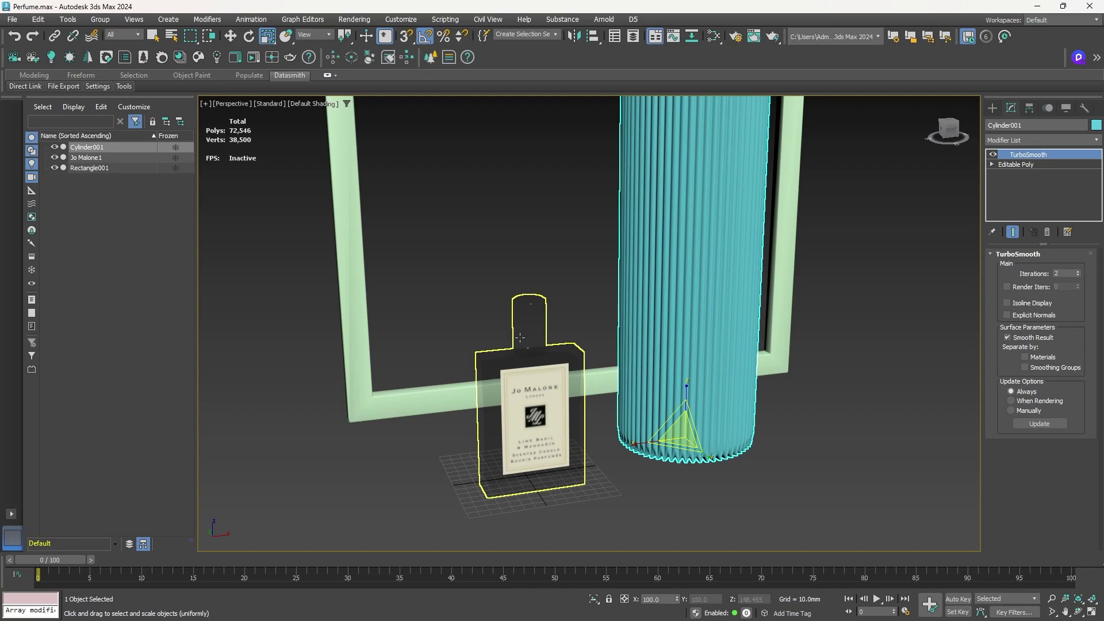
{"action": "left_click", "coordinate": [520, 338]}
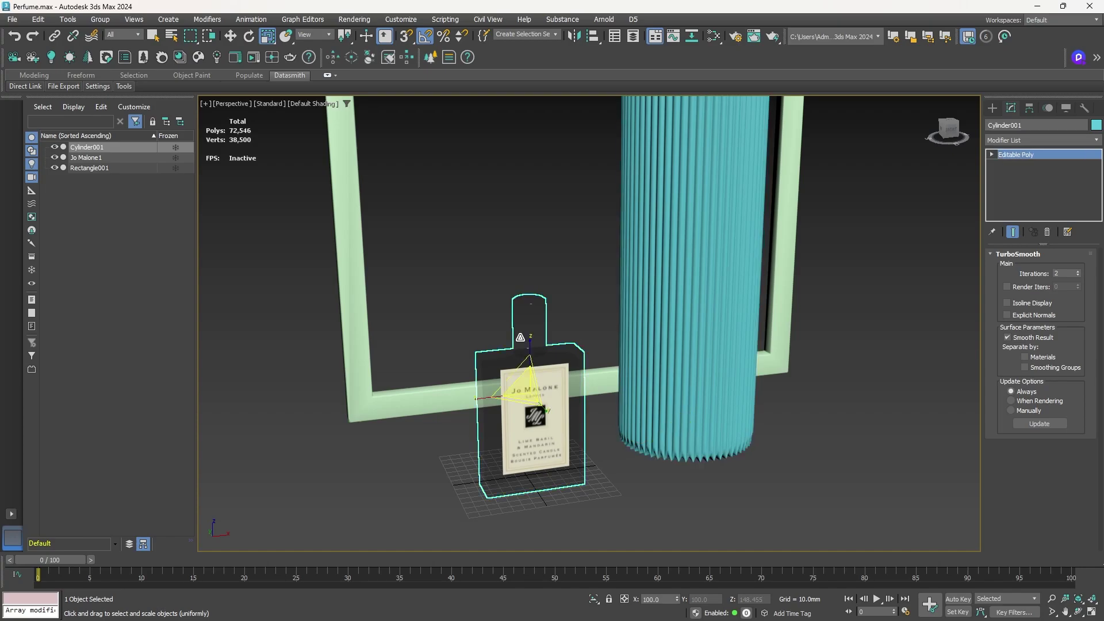
{"action": "left_click", "coordinate": [1066, 268]}
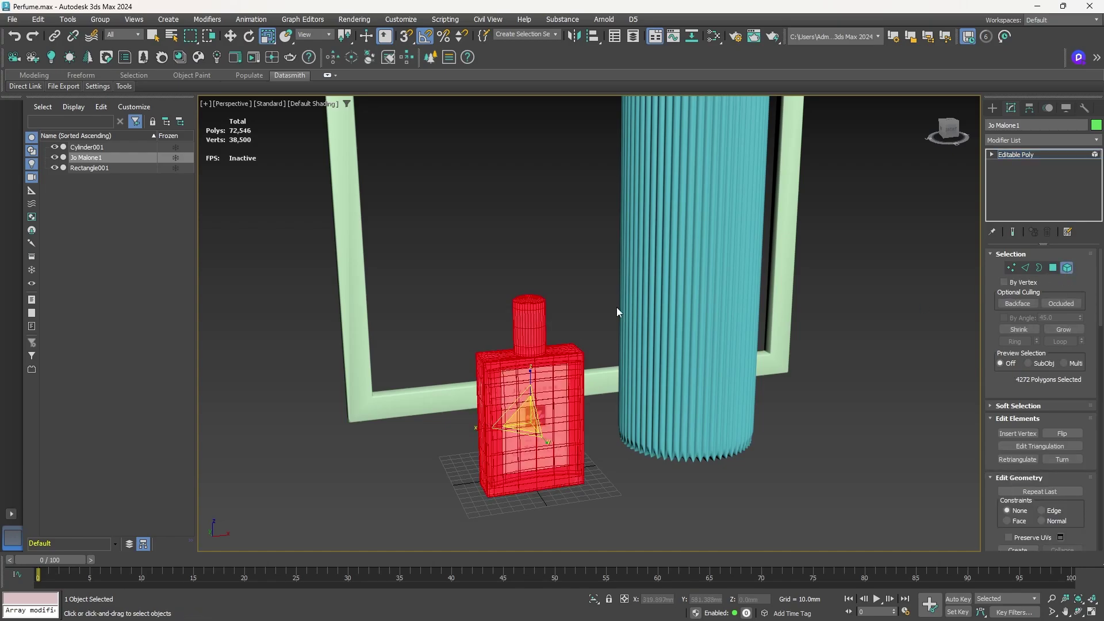
{"action": "left_click", "coordinate": [535, 333]}
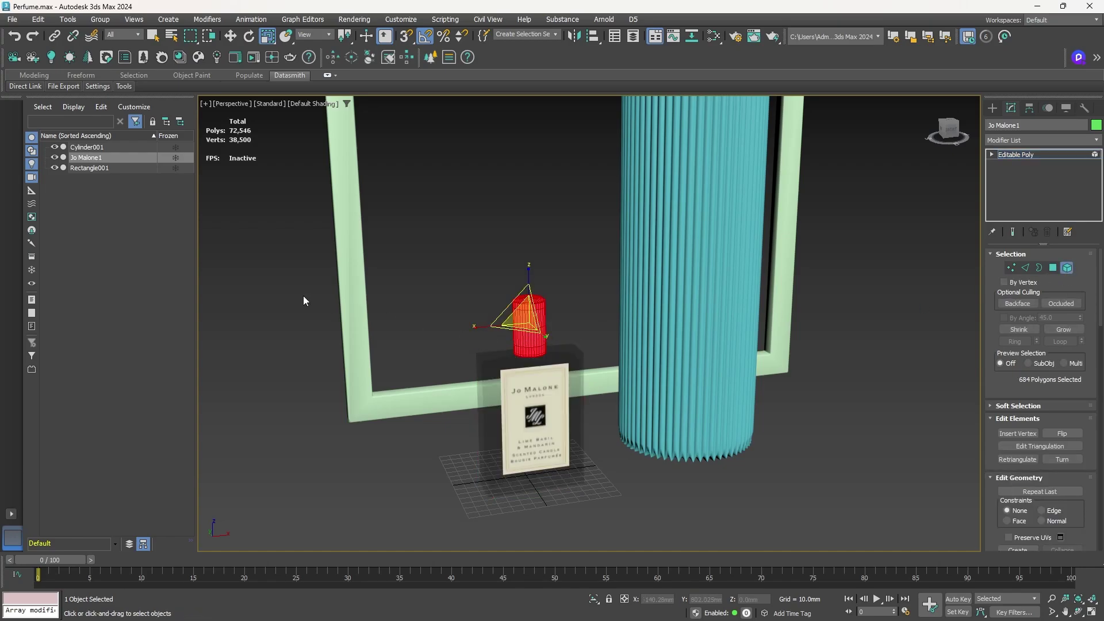
{"action": "scroll", "coordinate": [998, 381], "scroll_direction": "down", "scroll_amount": 3}
{"action": "scroll", "coordinate": [998, 381], "scroll_direction": "down", "scroll_amount": 3}
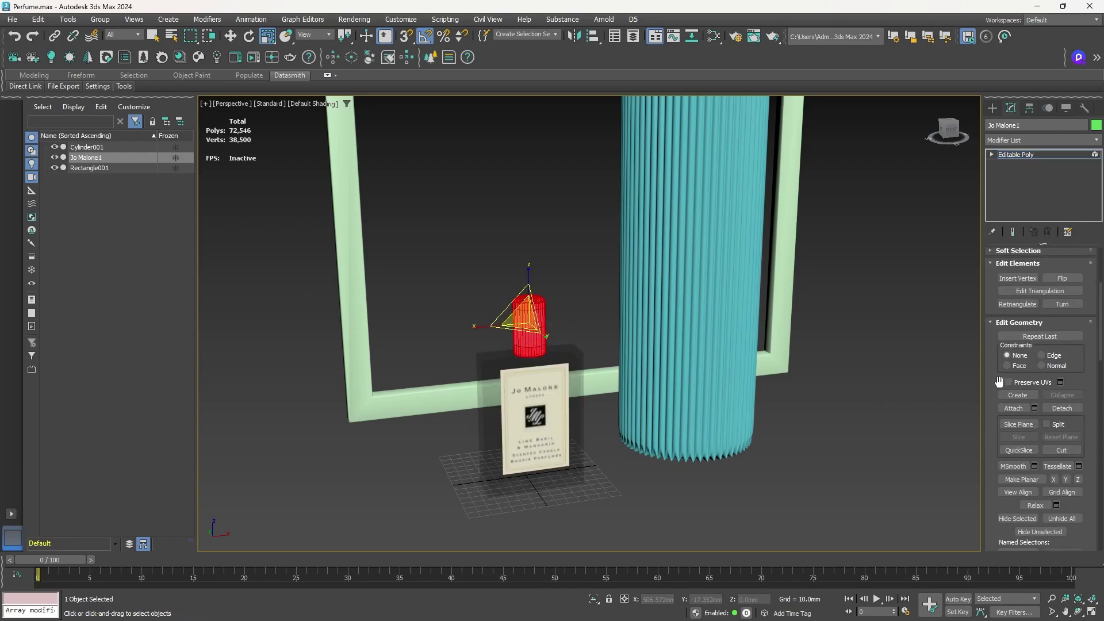
{"action": "scroll", "coordinate": [1000, 382], "scroll_direction": "down", "scroll_amount": 2}
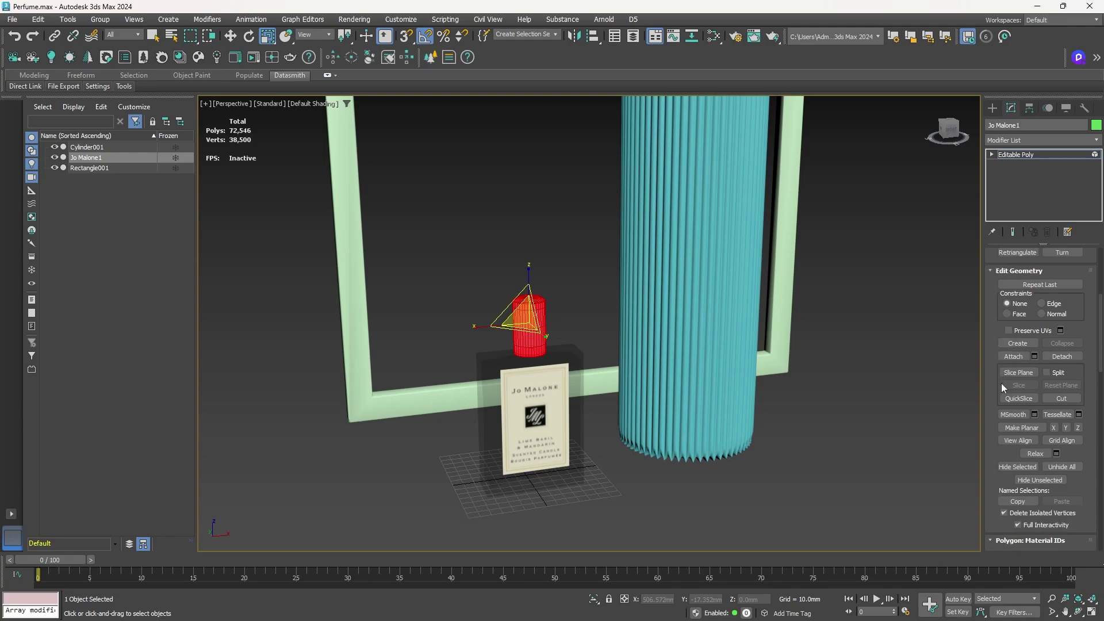
{"action": "left_click", "coordinate": [1061, 357]}
{"action": "type", "text": "Cap"}
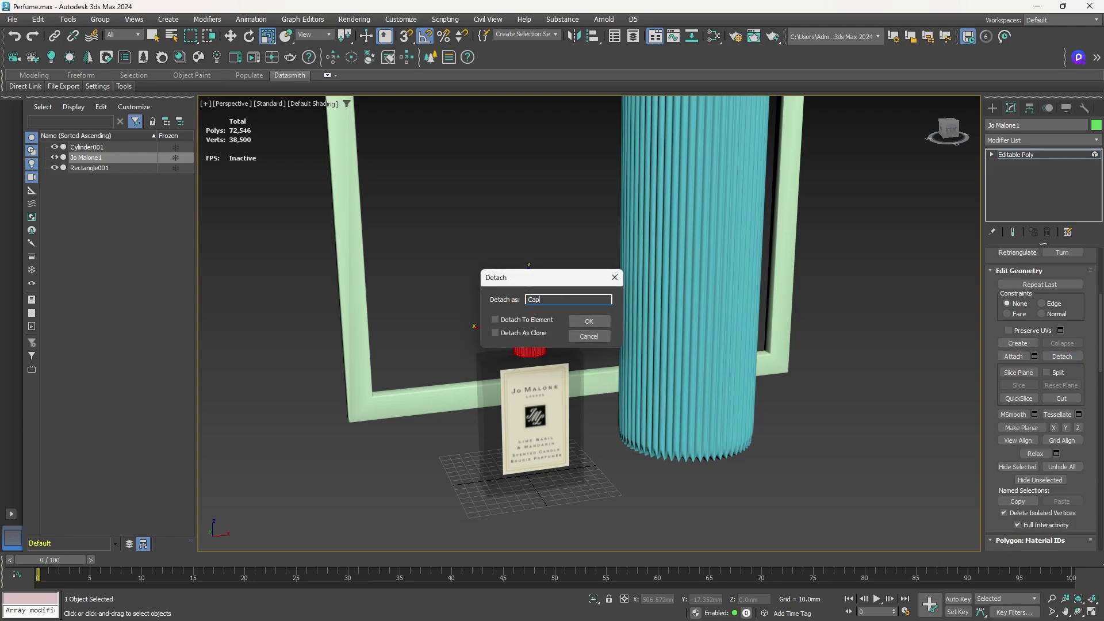
{"action": "key", "text": "Return"}
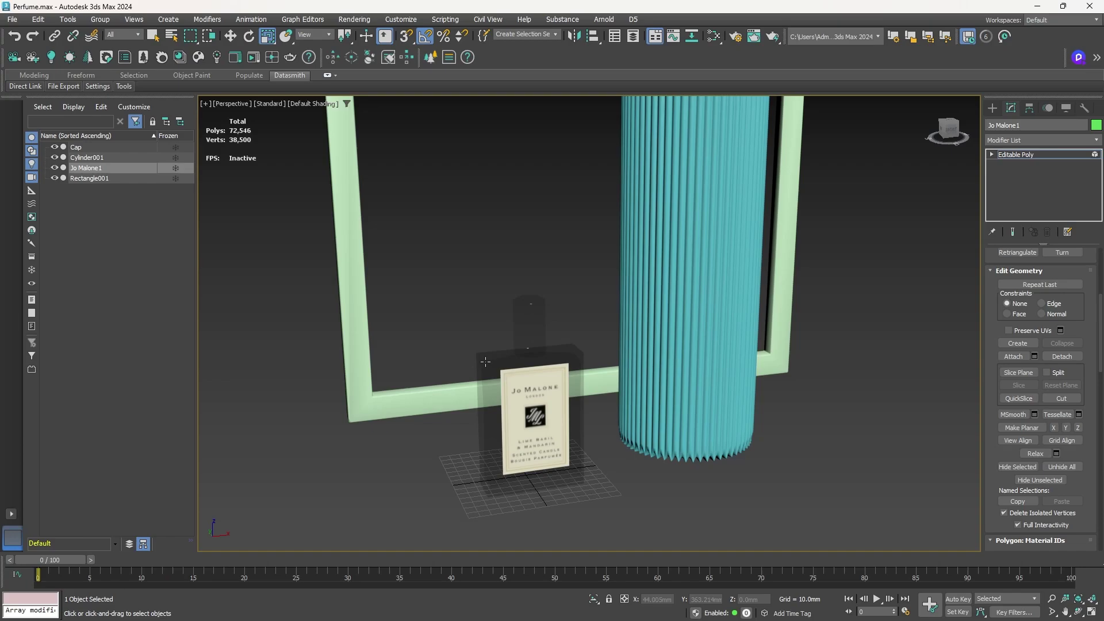
Detach the bottle's outer glass element as a separate object named PerfumeGlass.
{"action": "left_click", "coordinate": [483, 355]}
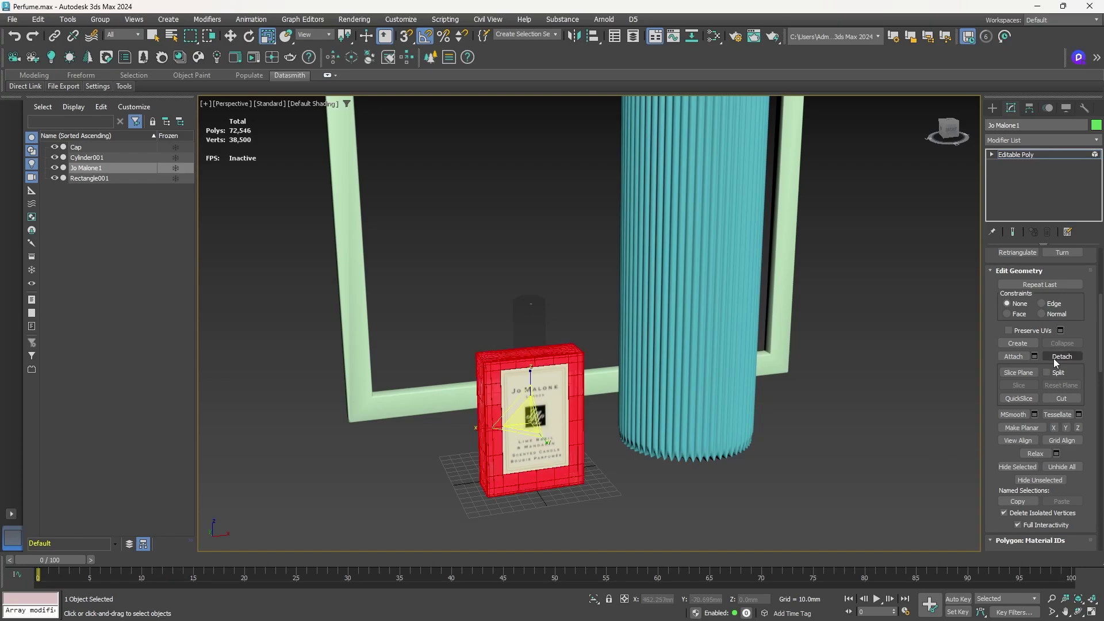
{"action": "left_click", "coordinate": [1058, 357]}
{"action": "type", "text": "PerfumeGlas"}
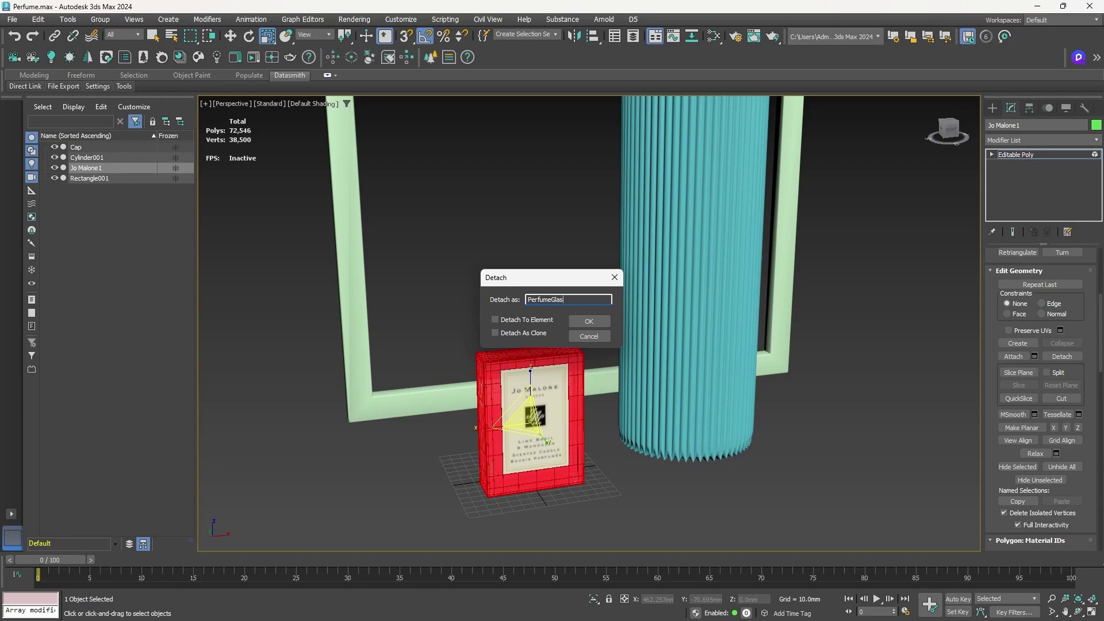
{"action": "type", "text": "s"}
{"action": "key", "text": "Return"}
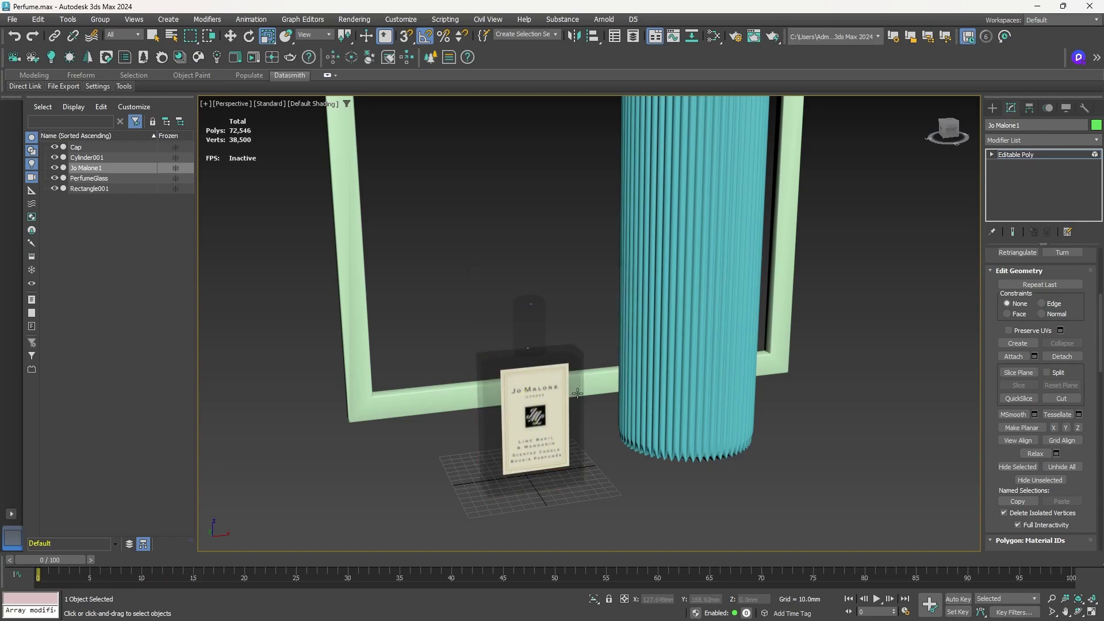
Detach the bottle's front label as a separate object named Sticker.
{"action": "key", "text": "ctrl+a"}
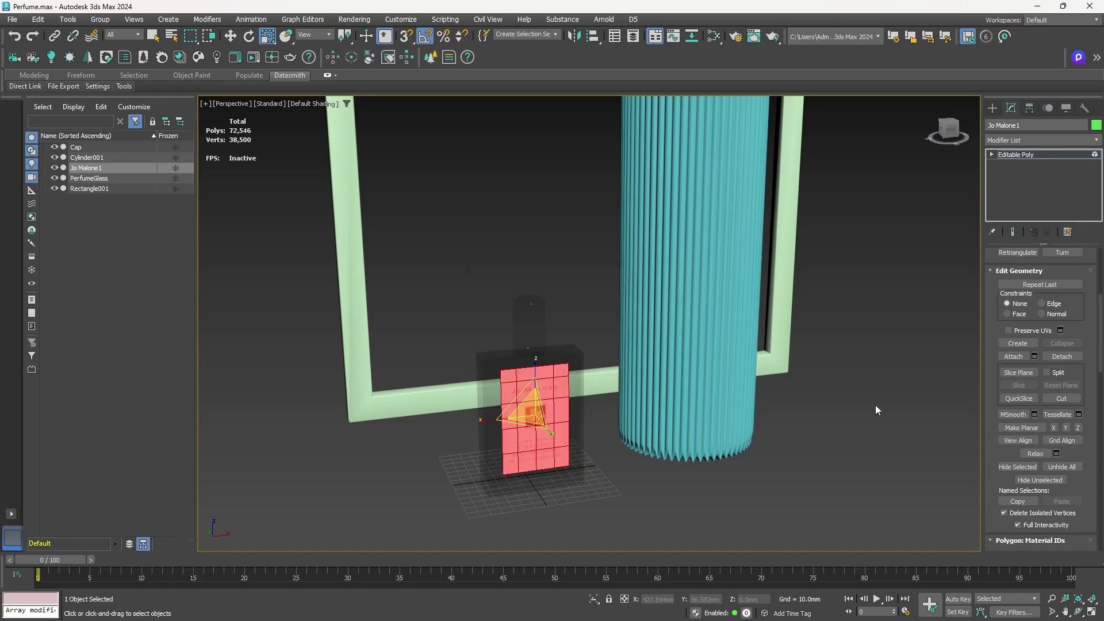
{"action": "left_click", "coordinate": [1062, 357]}
{"action": "type", "text": "Sticker"}
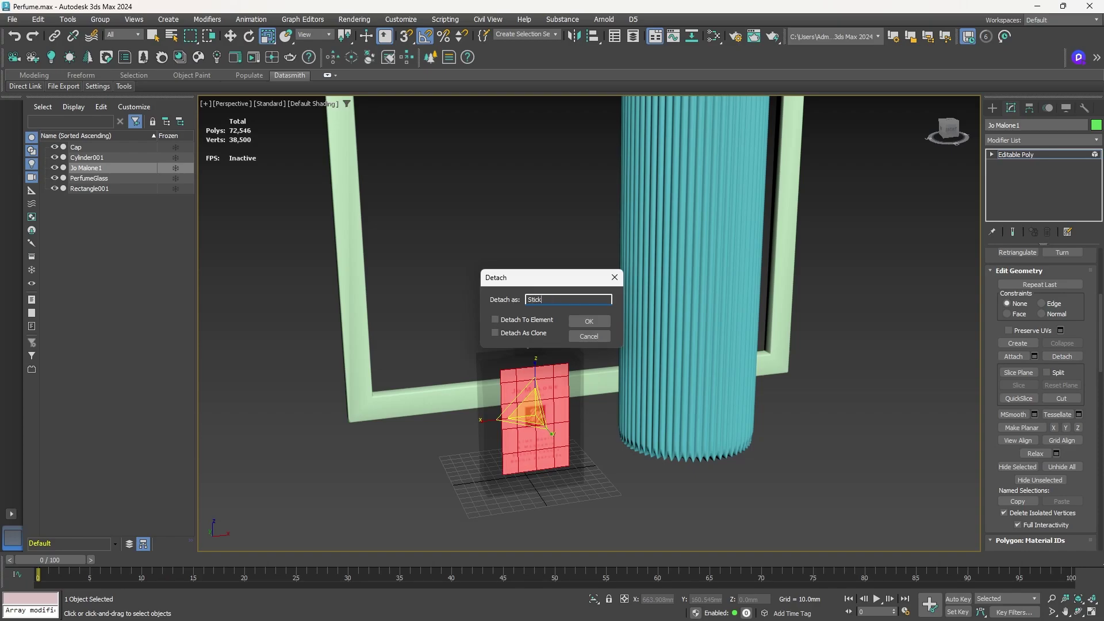
{"action": "key", "text": "Return"}
Check the geometry remaining inside the bottle, leave element editing and rename the object PerfumeLiquid.
{"action": "key", "text": "z"}
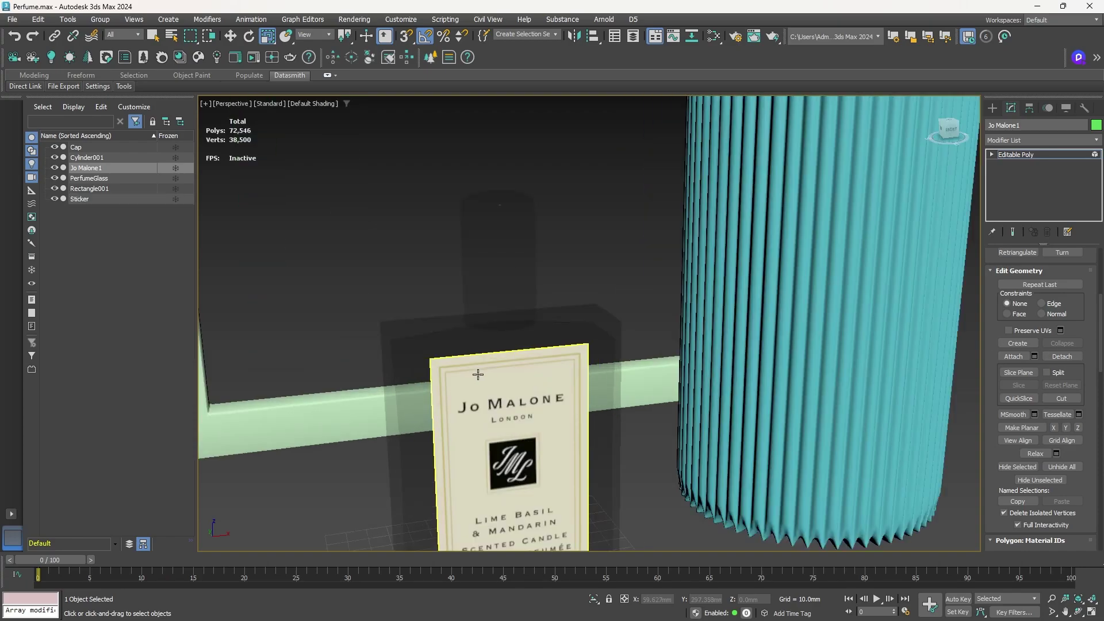
{"action": "key", "text": "ctrl+a"}
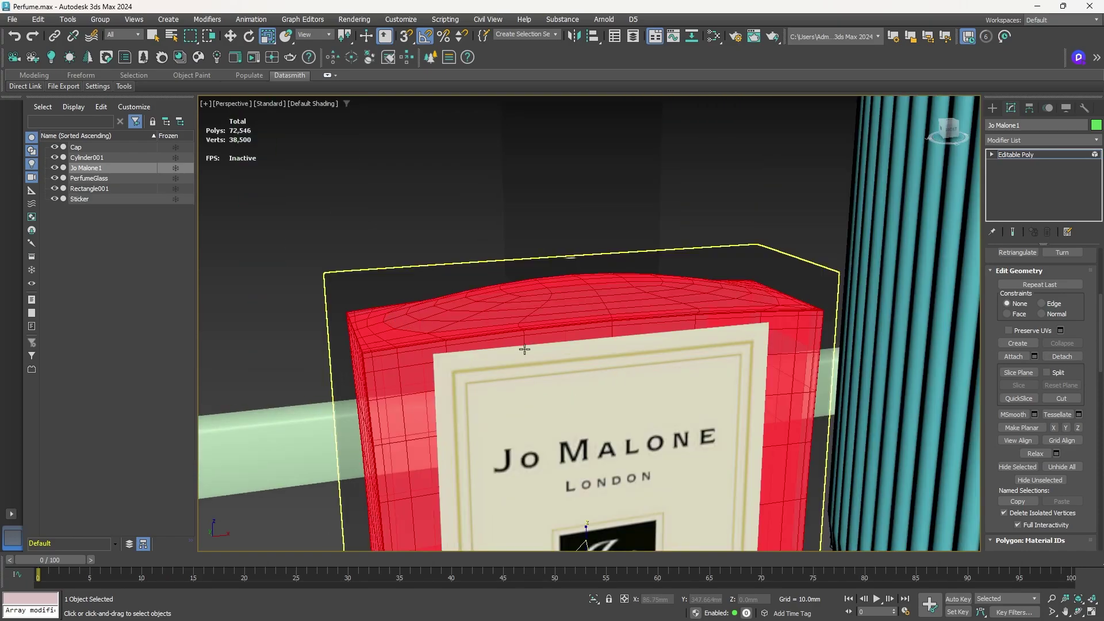
{"action": "scroll", "coordinate": [524, 349], "scroll_direction": "down", "scroll_amount": 10}
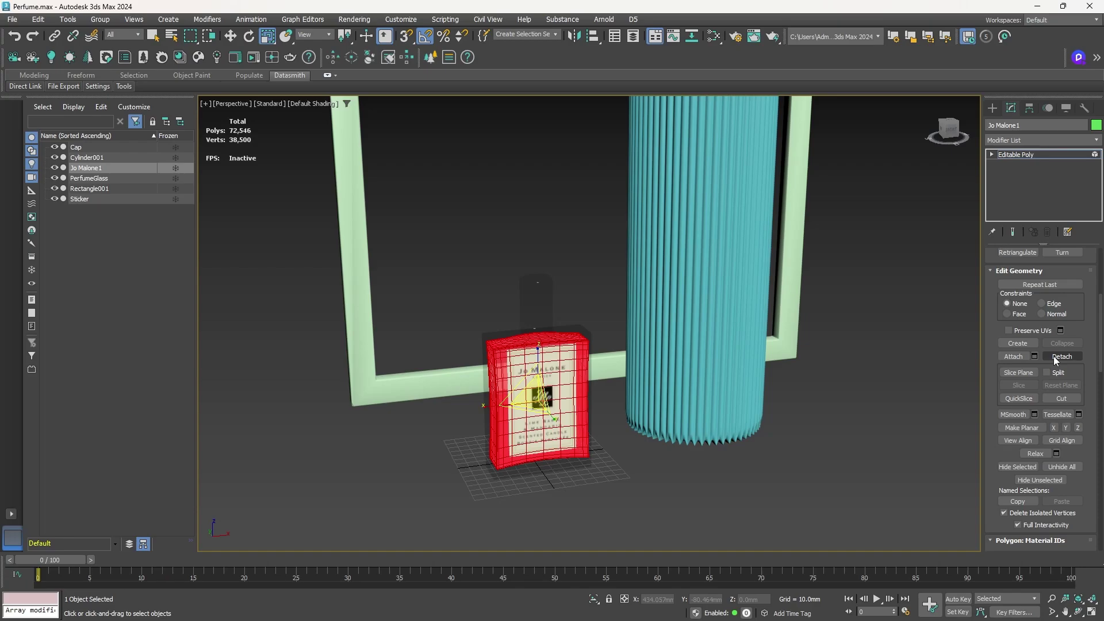
{"action": "left_click", "coordinate": [1020, 157]}
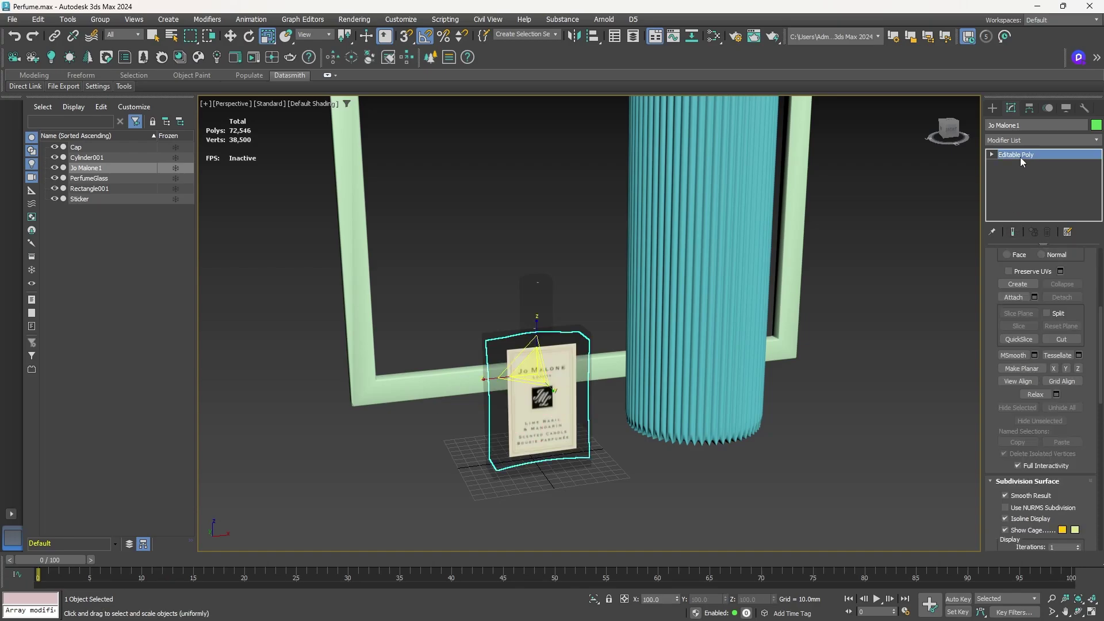
{"action": "left_click", "coordinate": [1012, 126]}
{"action": "type", "text": "PerfumeLiquid"}
{"action": "key", "text": "Return"}
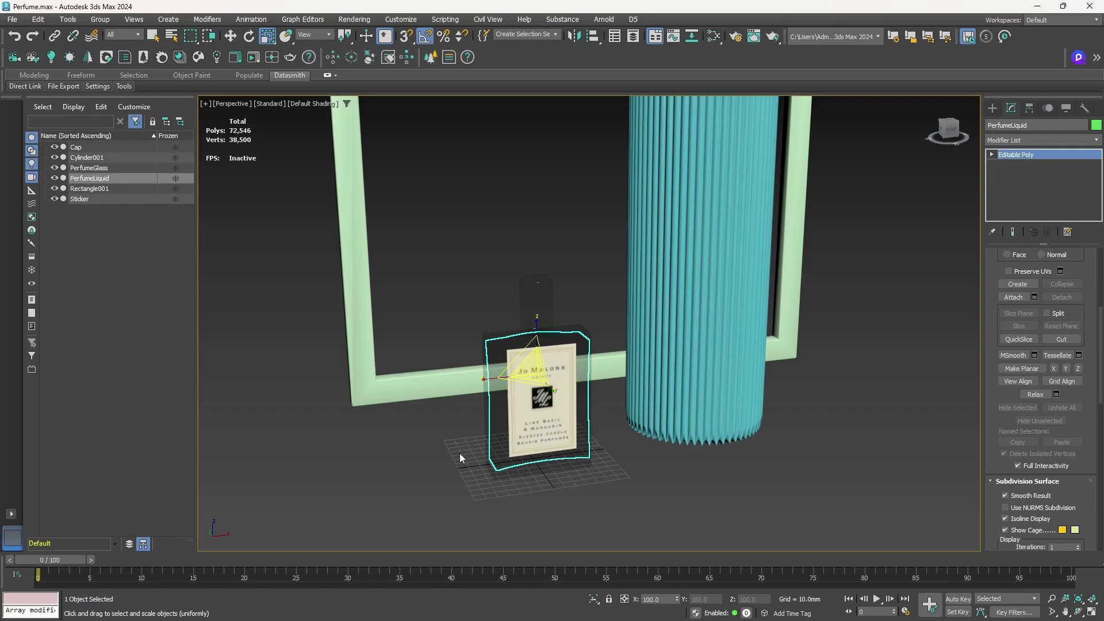
Select the bottle's cap, glass, liquid and sticker together, test moving them as one and cancel the move.
{"action": "left_click", "coordinate": [463, 418]}
{"action": "left_click_drag", "start_coordinate": [465, 420], "coordinate": [590, 486]}
{"action": "left_click", "coordinate": [536, 305]}
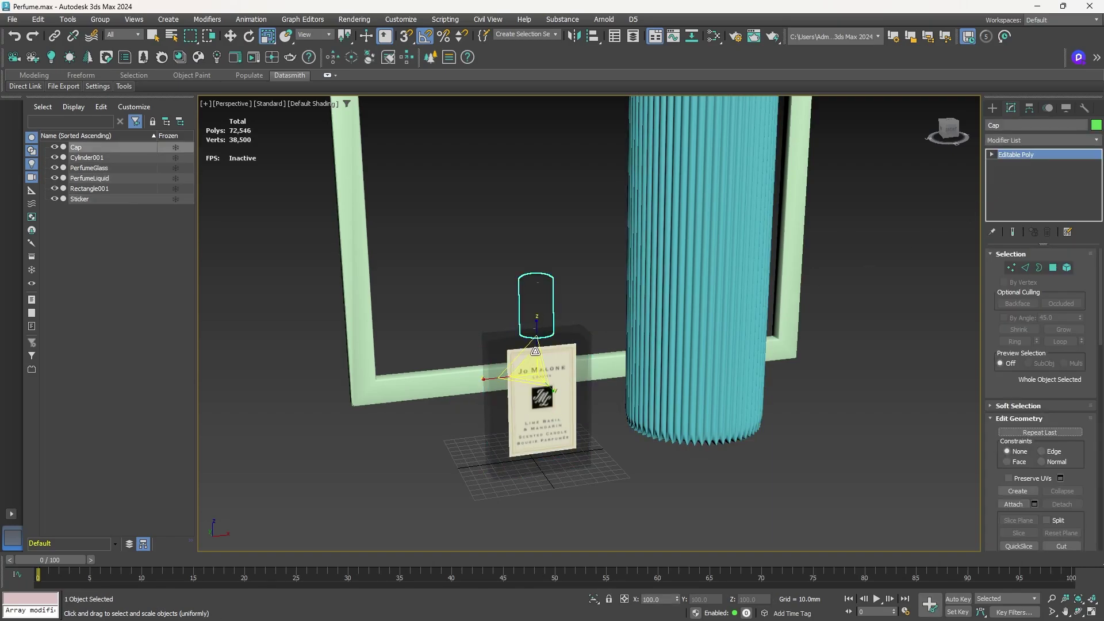
{"action": "left_click_drag", "start_coordinate": [464, 411], "coordinate": [609, 460]}
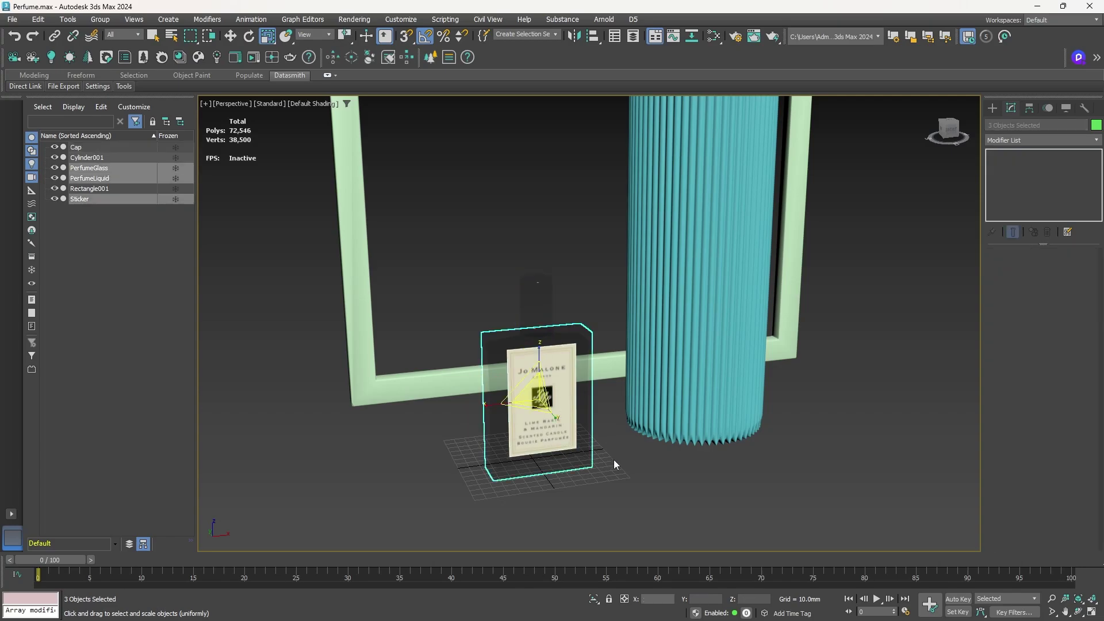
{"action": "left_click_drag", "start_coordinate": [466, 430], "coordinate": [606, 495]}
{"action": "left_click", "coordinate": [535, 305], "text": "ctrl"}
{"action": "key", "text": "w"}
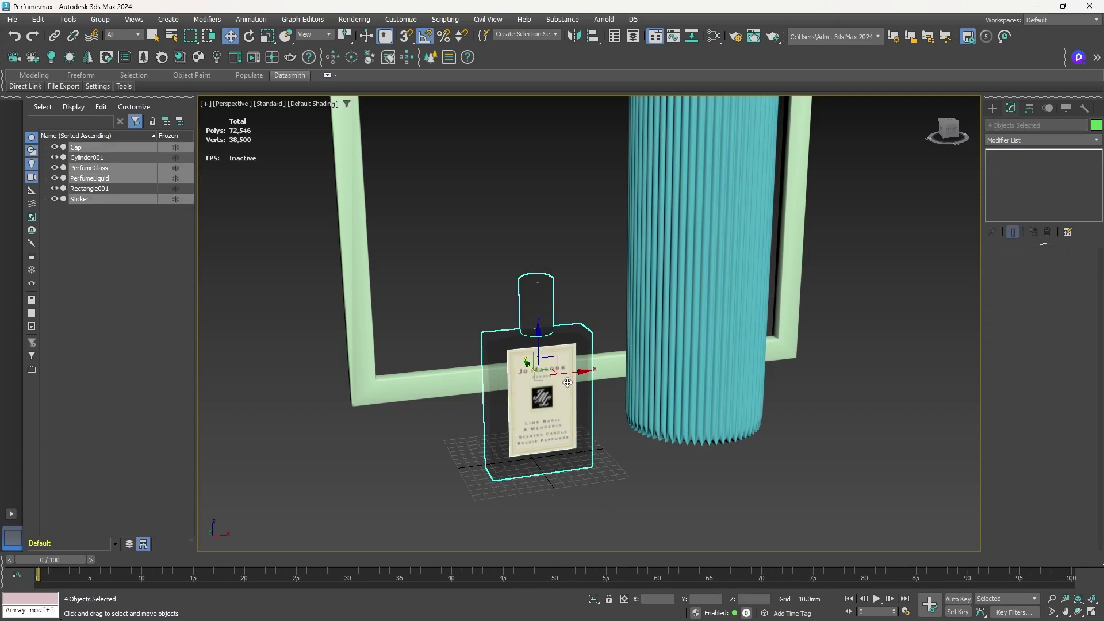
{"action": "left_click_drag", "start_coordinate": [503, 375], "coordinate": [468, 408]}
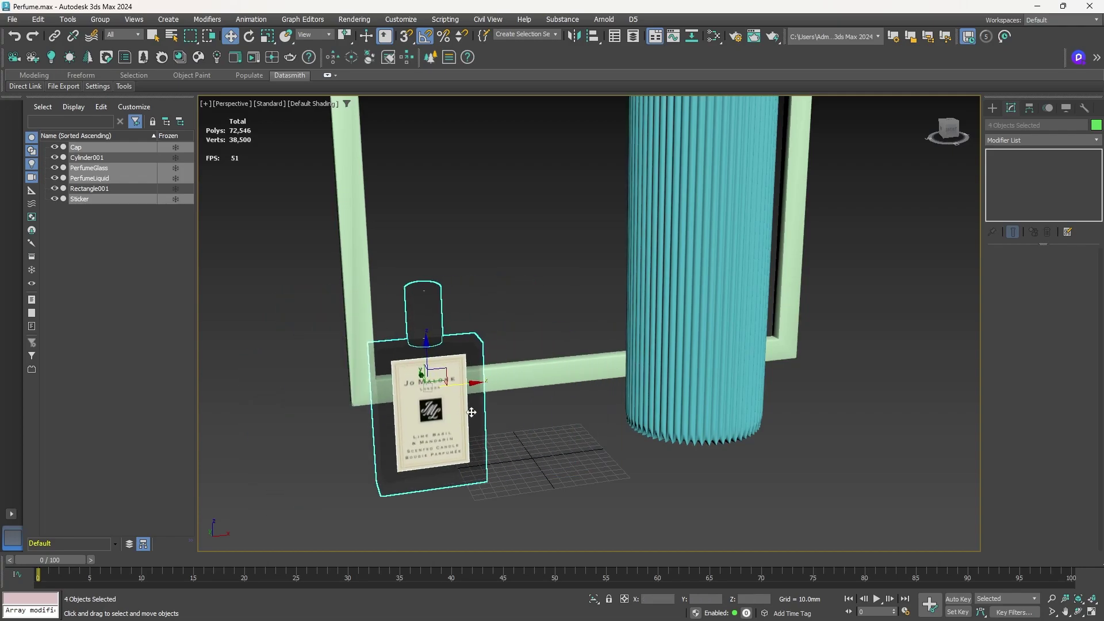
{"action": "right_click", "coordinate": [468, 408]}
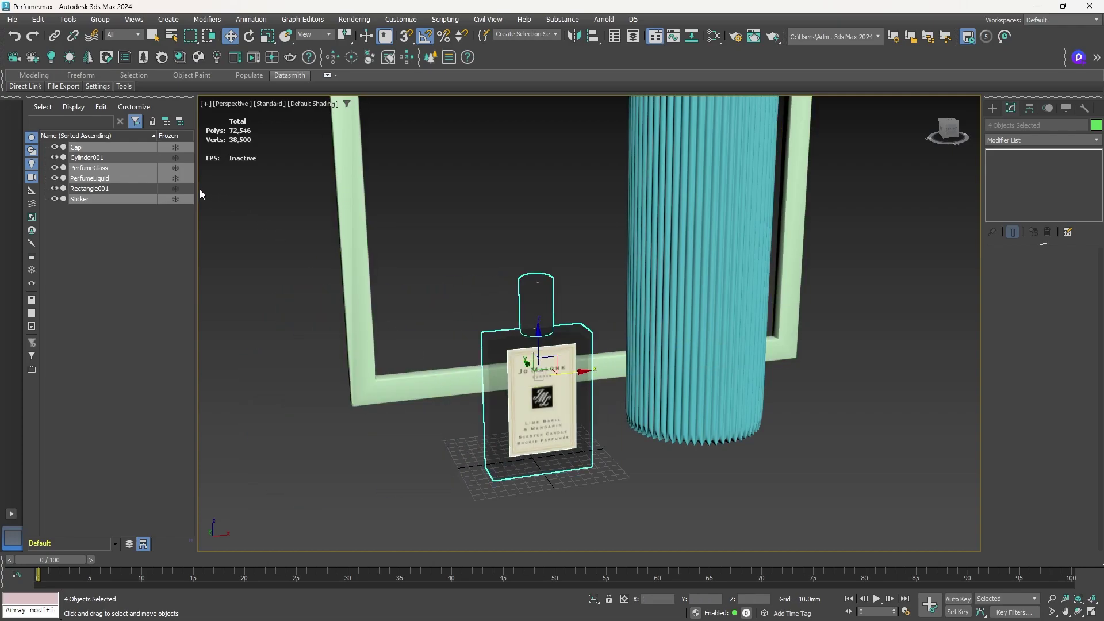
Export only the selected bottle parts as a Datasmith file named Perfume in the ProductVisualization folder.
{"action": "left_click", "coordinate": [63, 86]}
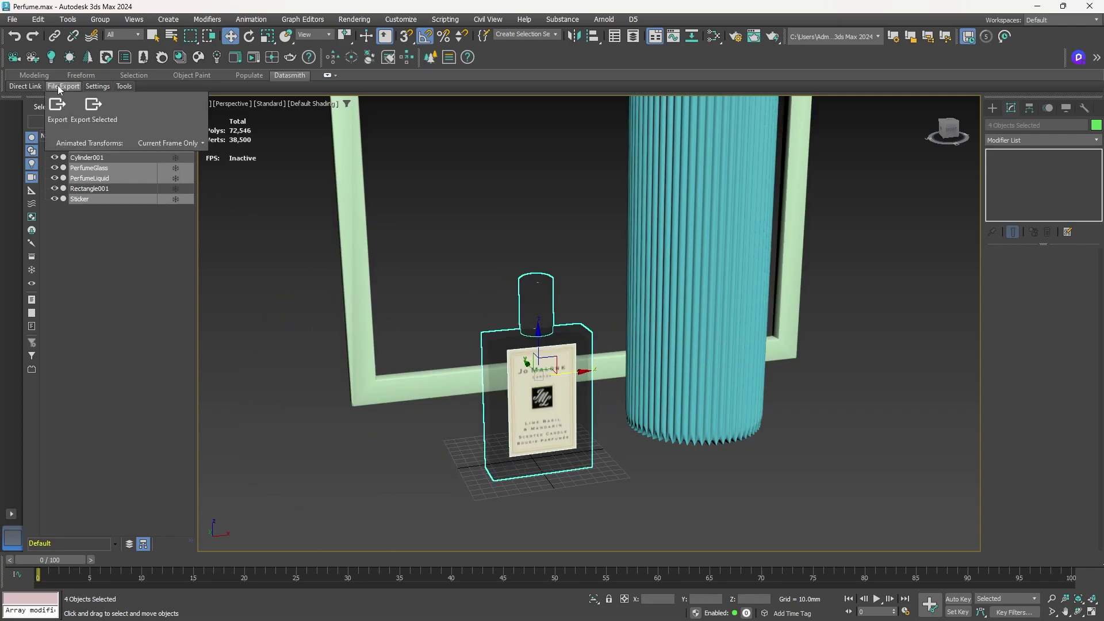
{"action": "left_click", "coordinate": [80, 109]}
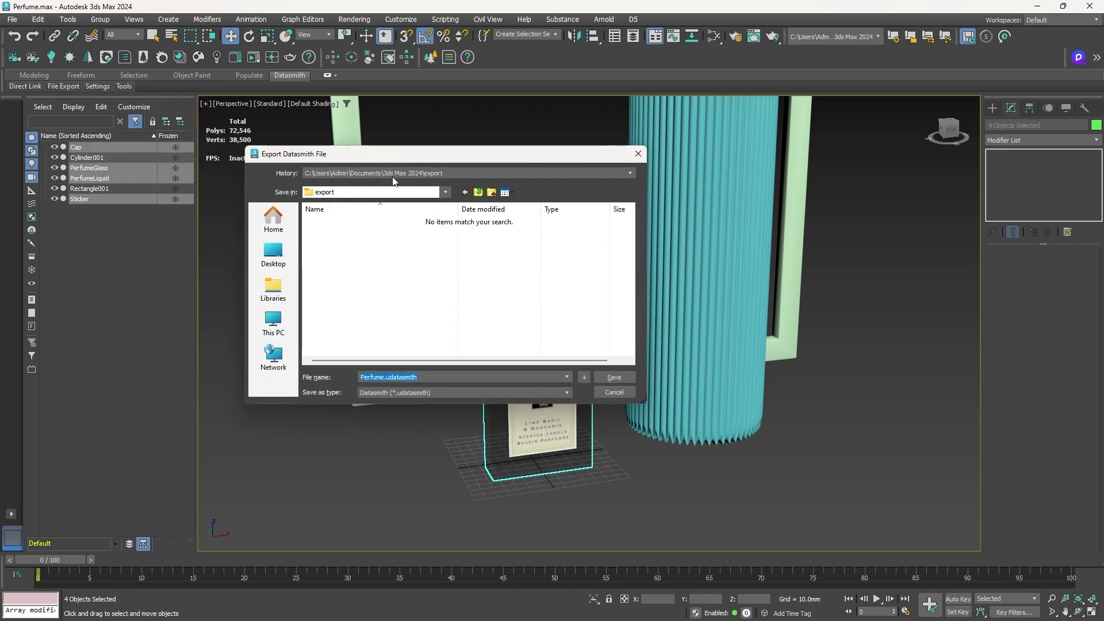
{"action": "left_click", "coordinate": [394, 174]}
{"action": "left_click", "coordinate": [374, 190]}
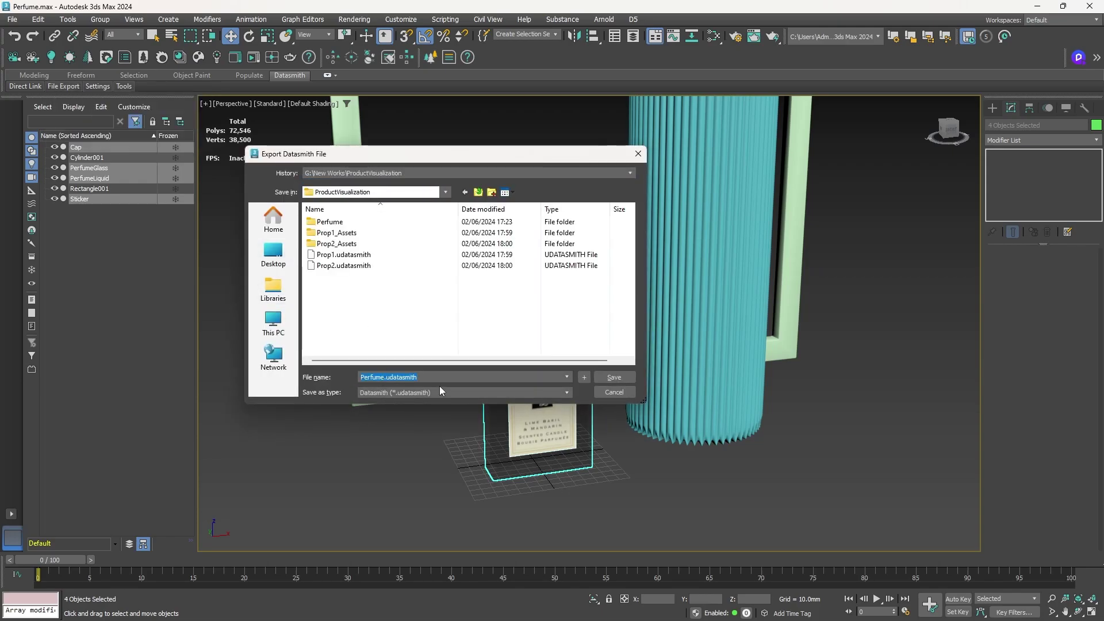
{"action": "key", "text": "Return"}
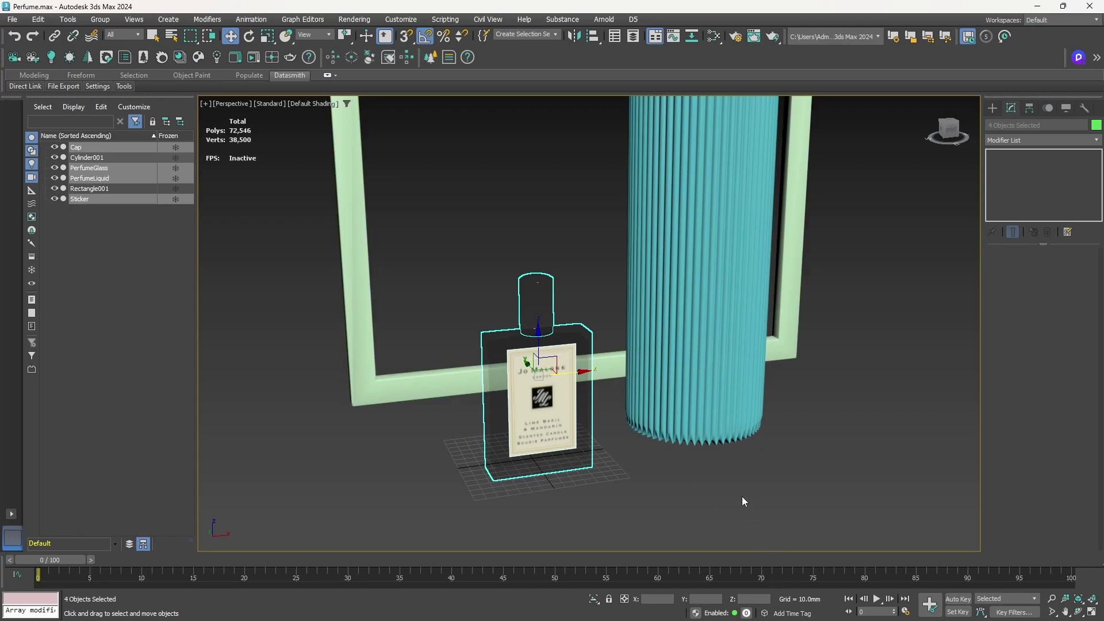
Switch to the Unreal Project Browser and create the PerfumeViz project in the ProductVisualization folder from the Architecture category's Blank template.
{"action": "mouse_move", "coordinate": [657, 614]}
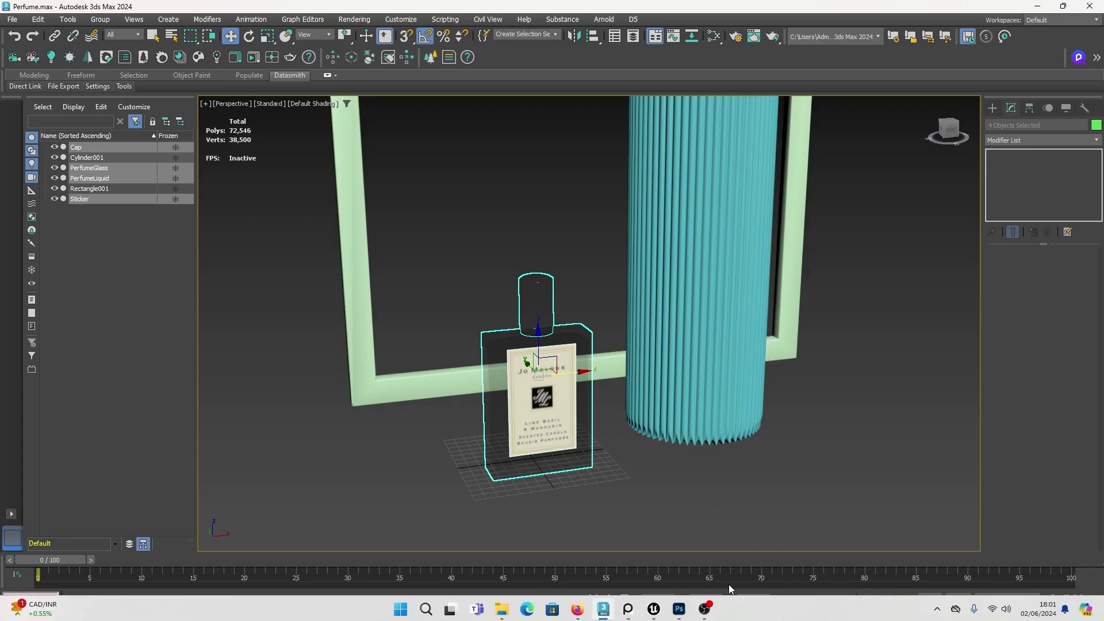
{"action": "left_click", "coordinate": [656, 610]}
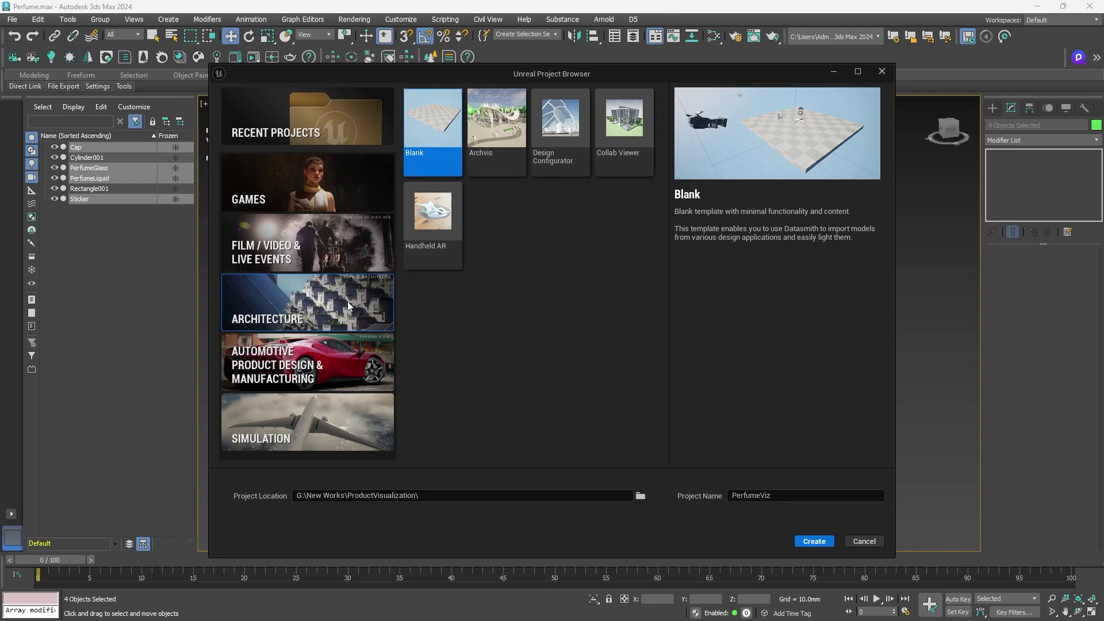
{"action": "left_click", "coordinate": [388, 219]}
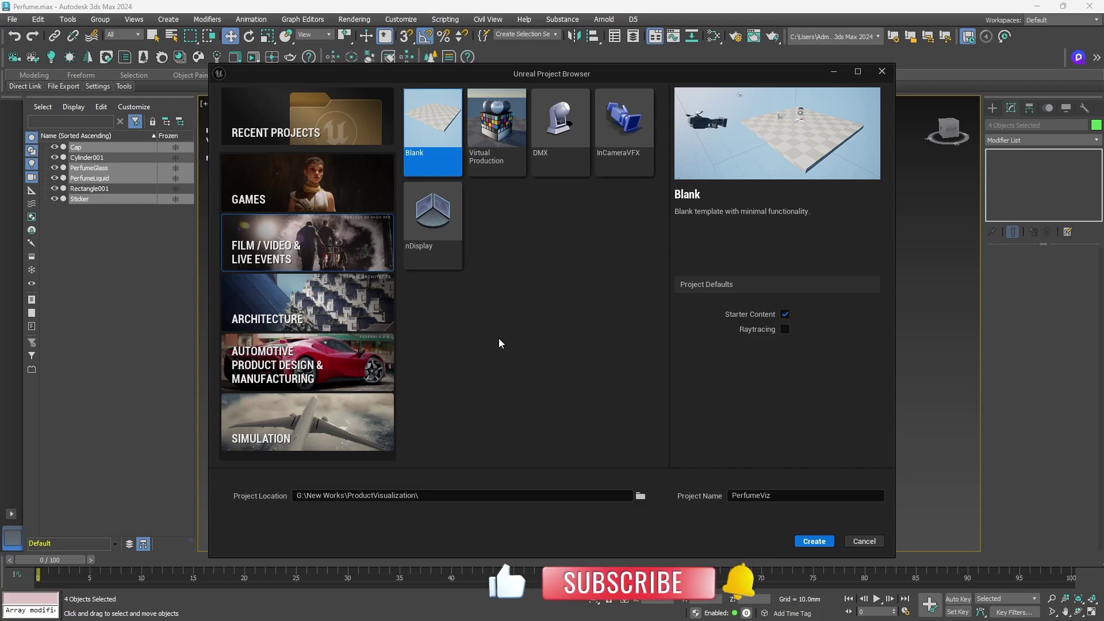
{"action": "left_click", "coordinate": [325, 310]}
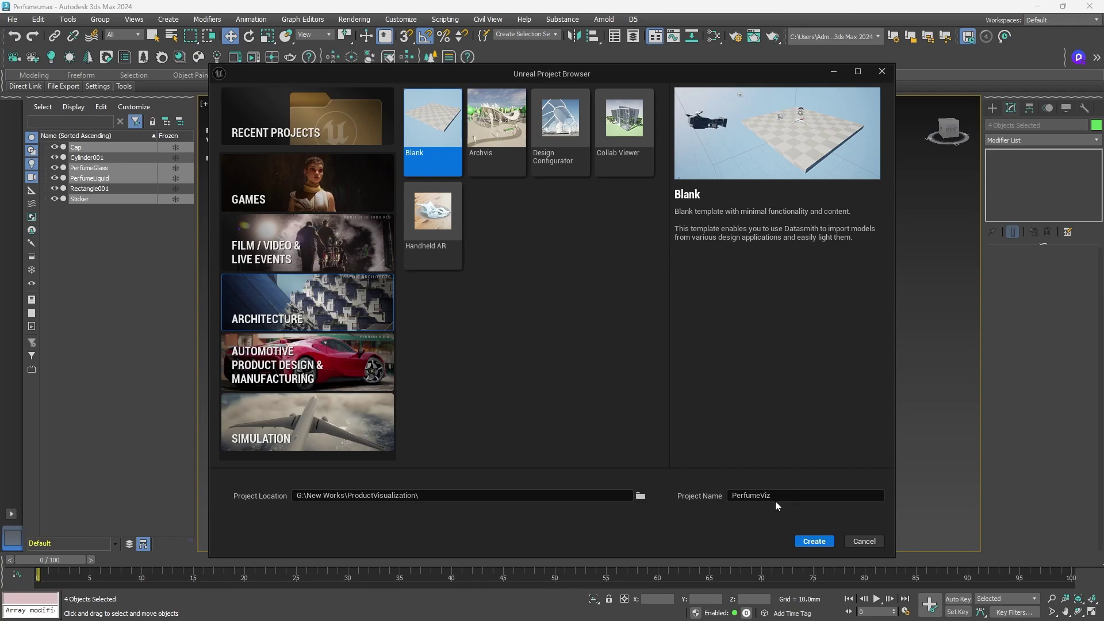
{"action": "left_click", "coordinate": [816, 541]}
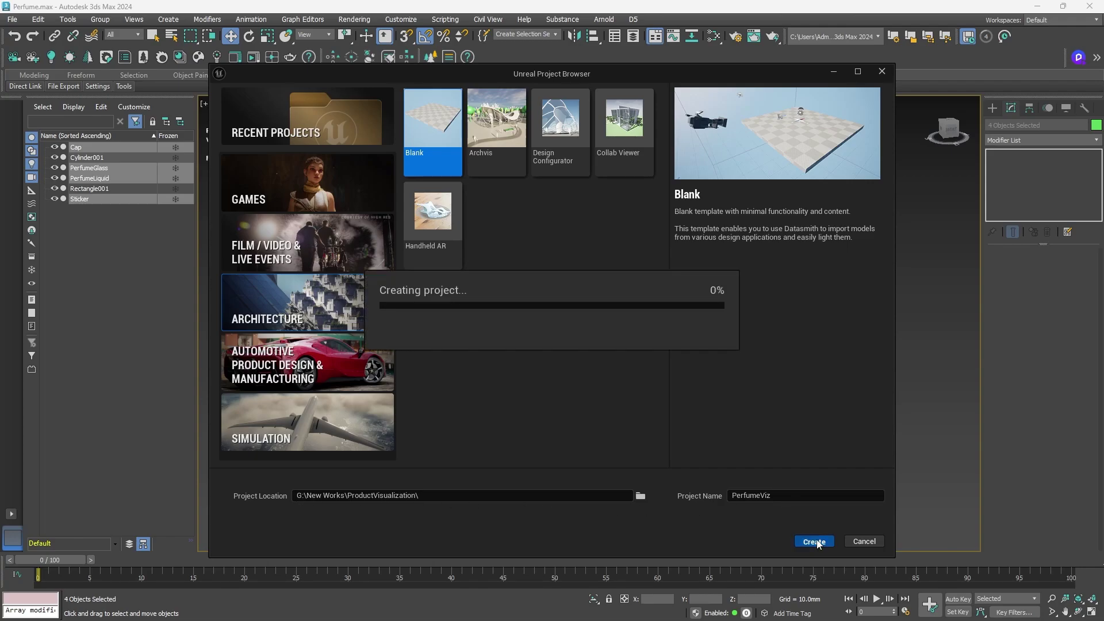